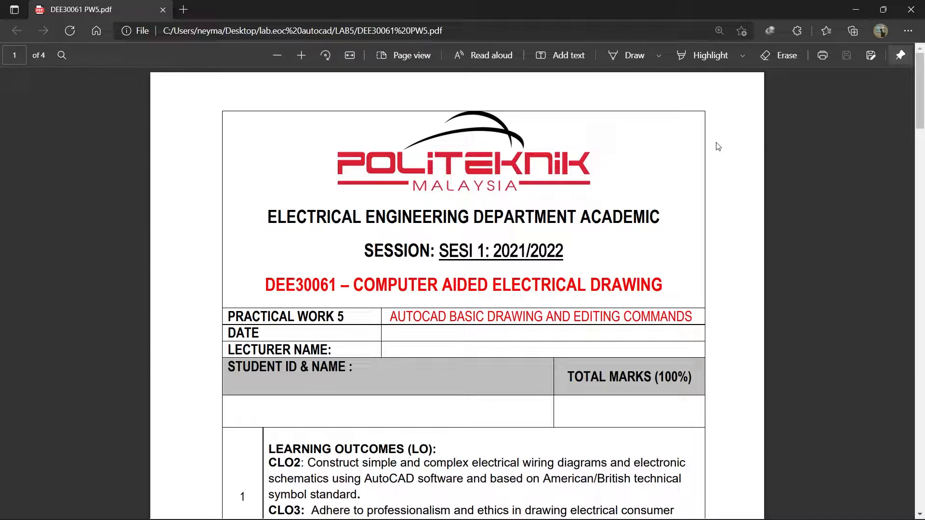
Read through the practical work sheet, examining its procedure, the dimensioned symbols in Figure 5 and the names in Legend 2
scroll(620, 180, down, 3)
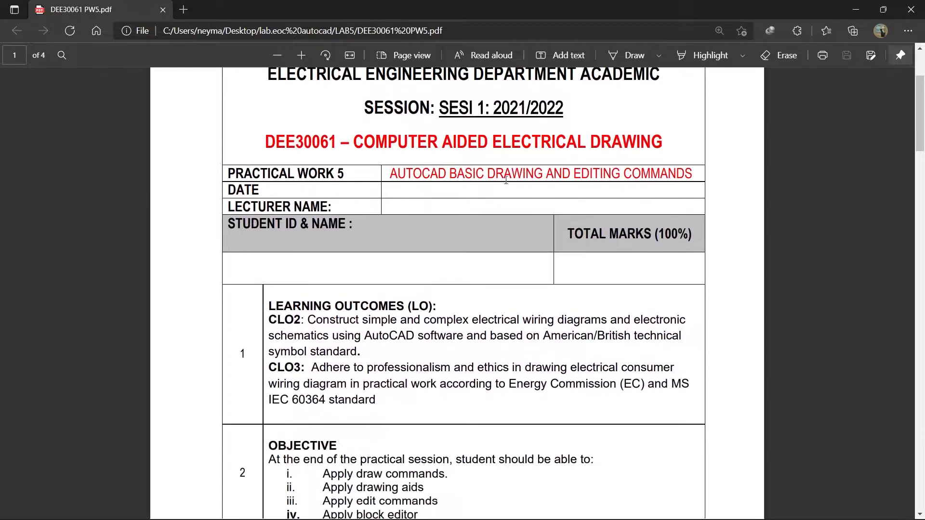
scroll(371, 186, down, 6)
scroll(347, 194, down, 7)
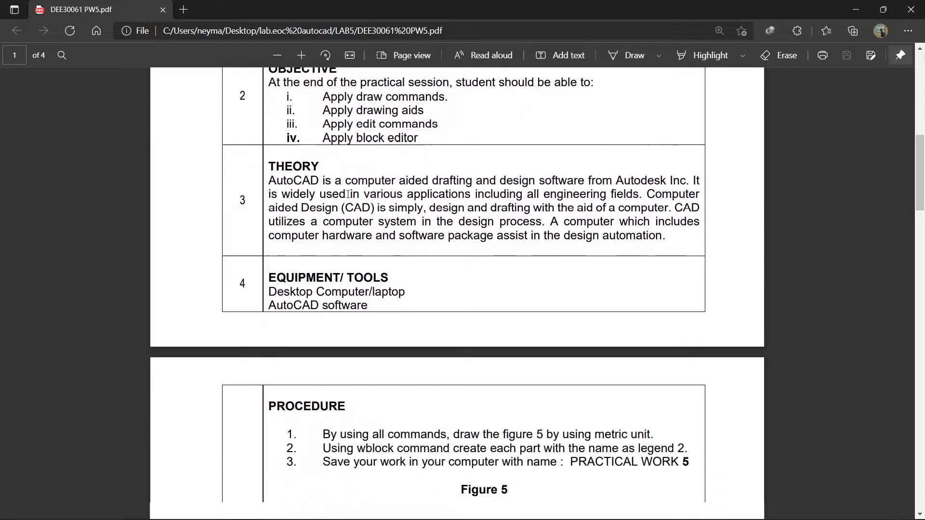
scroll(348, 194, up, 12)
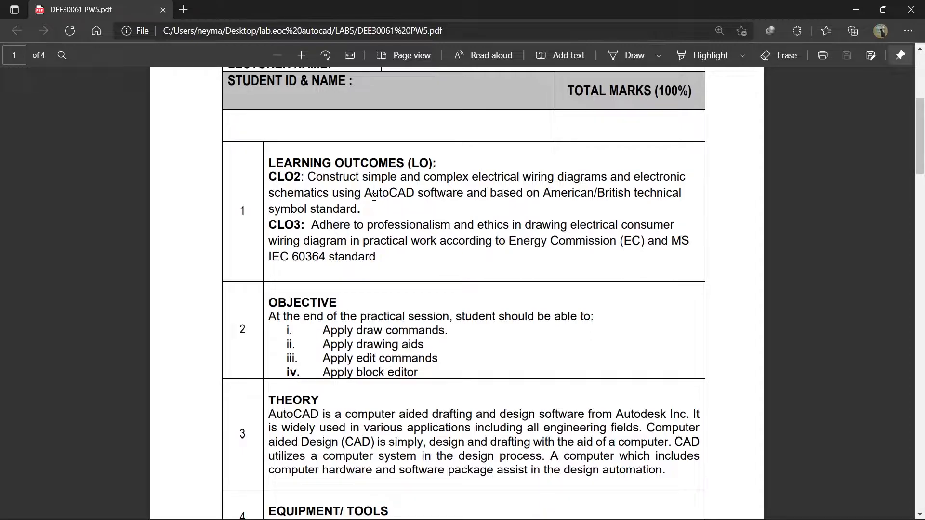
scroll(374, 197, down, 12)
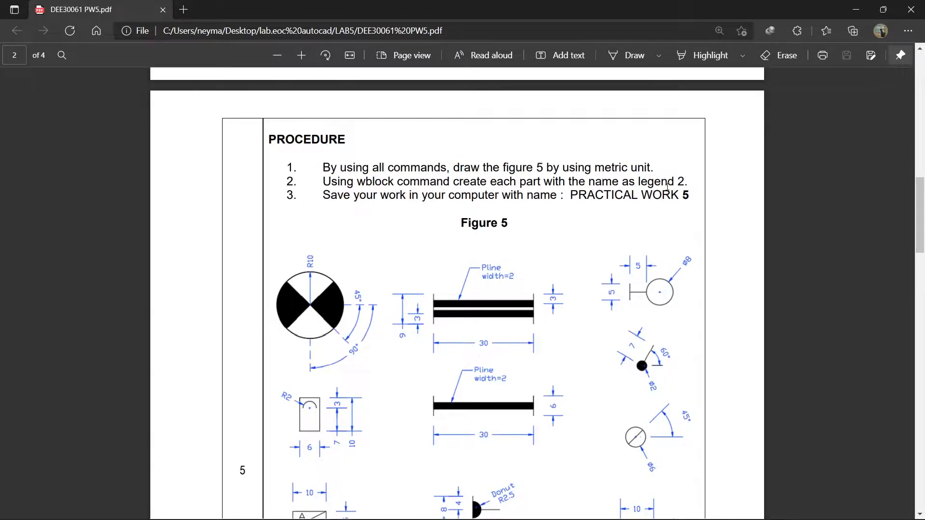
scroll(669, 187, down, 10)
scroll(642, 206, up, 3)
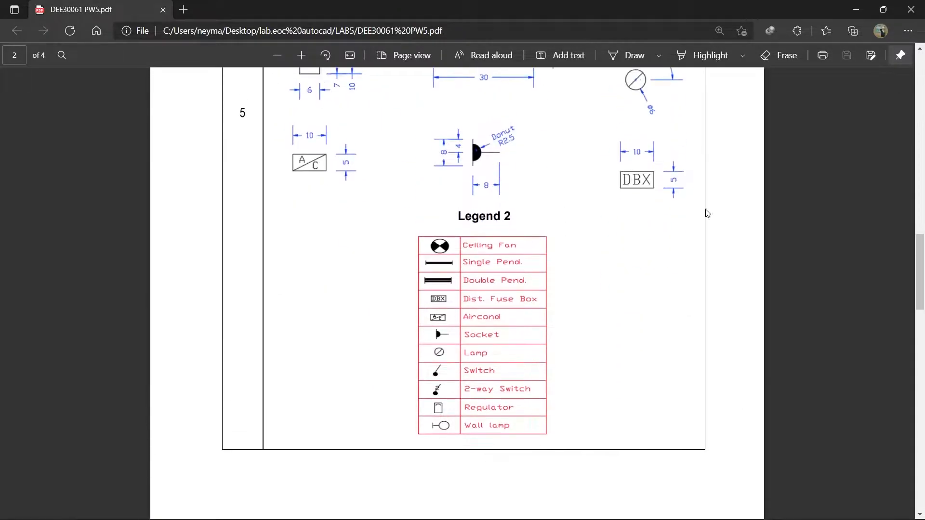
scroll(434, 226, up, 8)
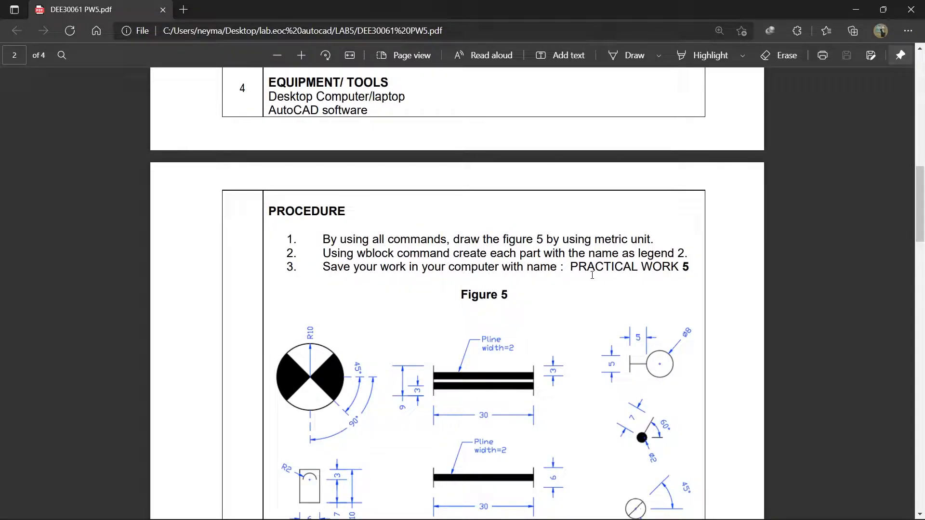
scroll(592, 252, down, 8)
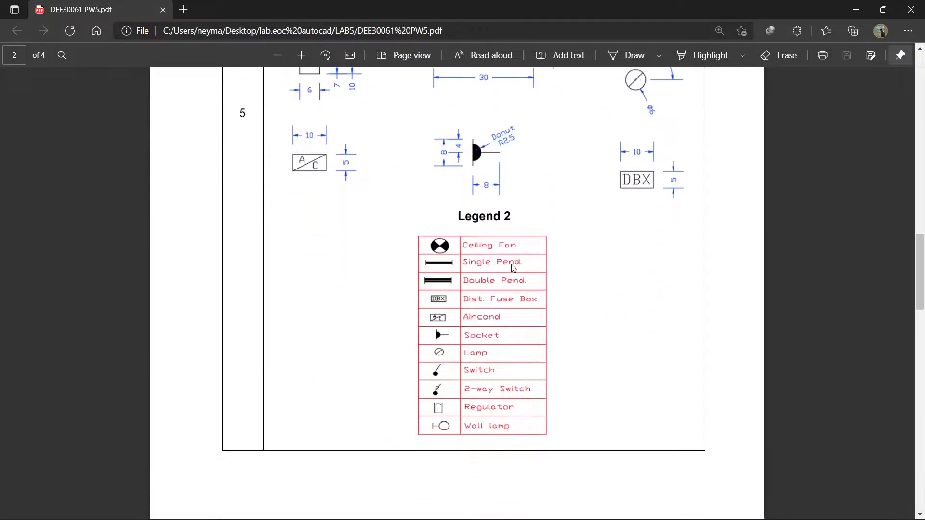
scroll(593, 252, up, 5)
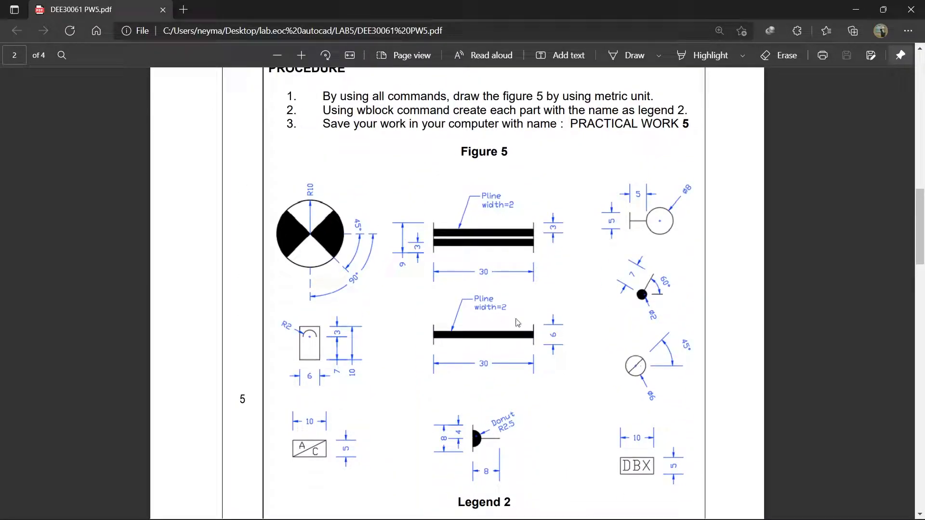
scroll(500, 300, down, 6)
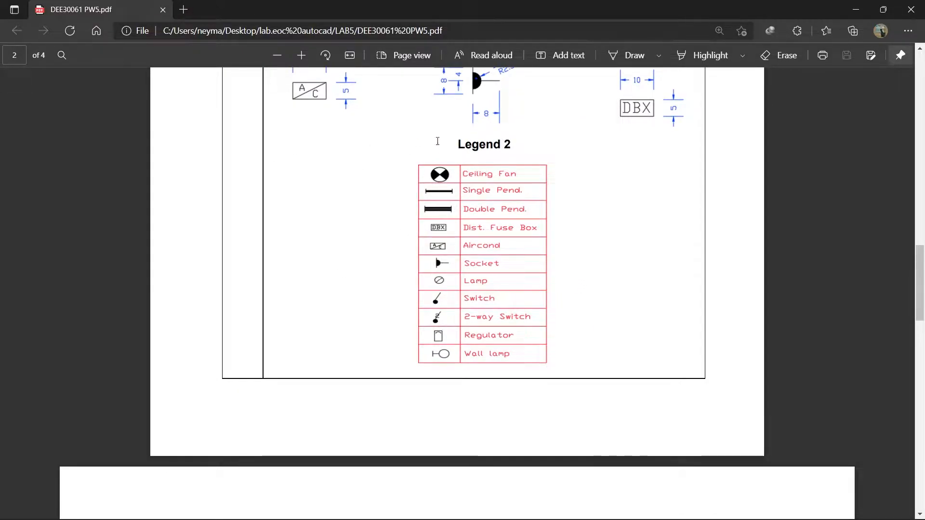
scroll(493, 172, up, 5)
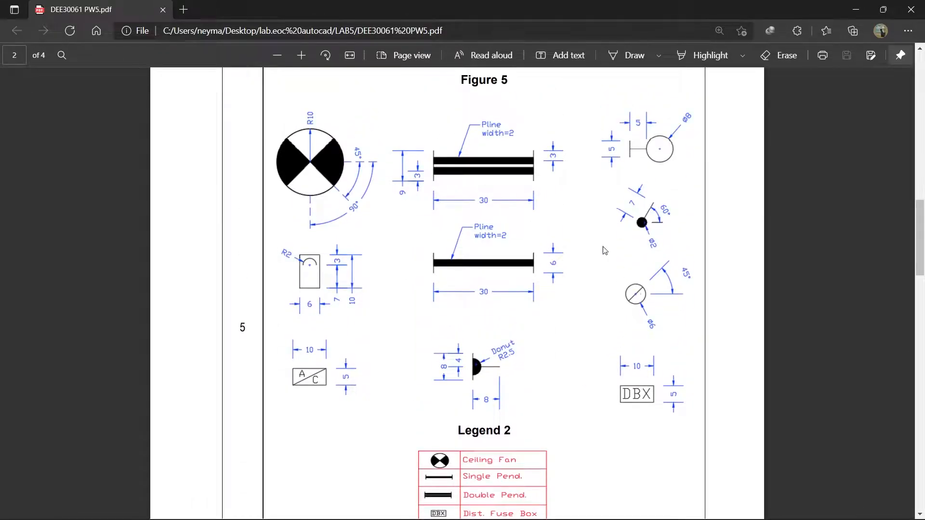
scroll(593, 258, down, 1)
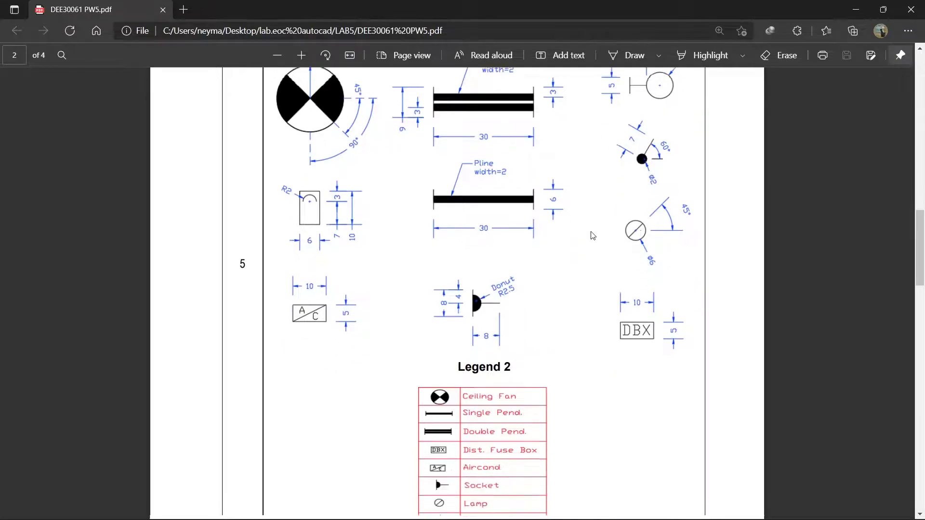
scroll(536, 290, up, 1)
scroll(536, 290, down, 11)
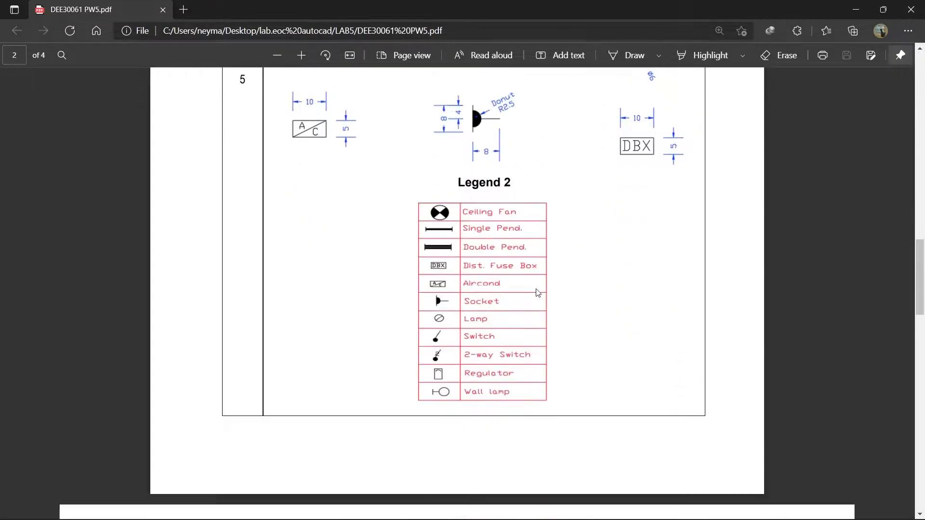
scroll(511, 317, down, 10)
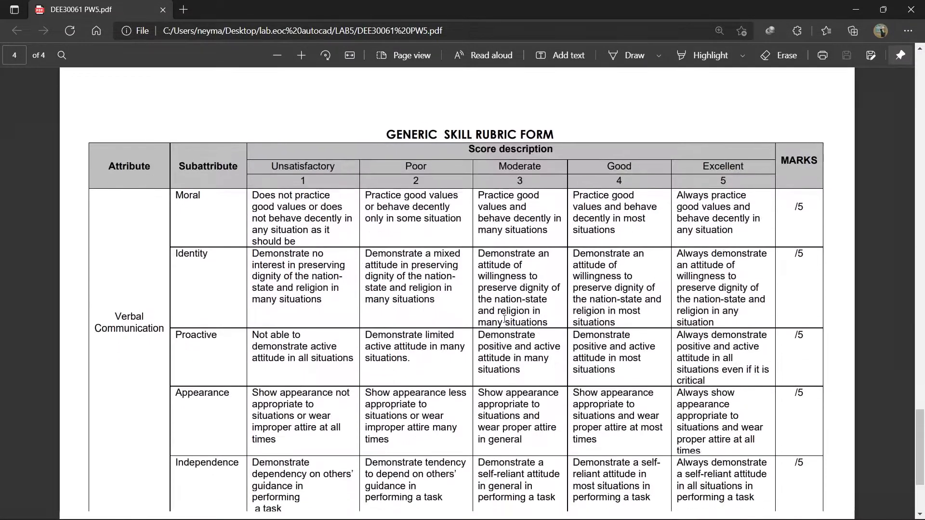
scroll(496, 314, up, 15)
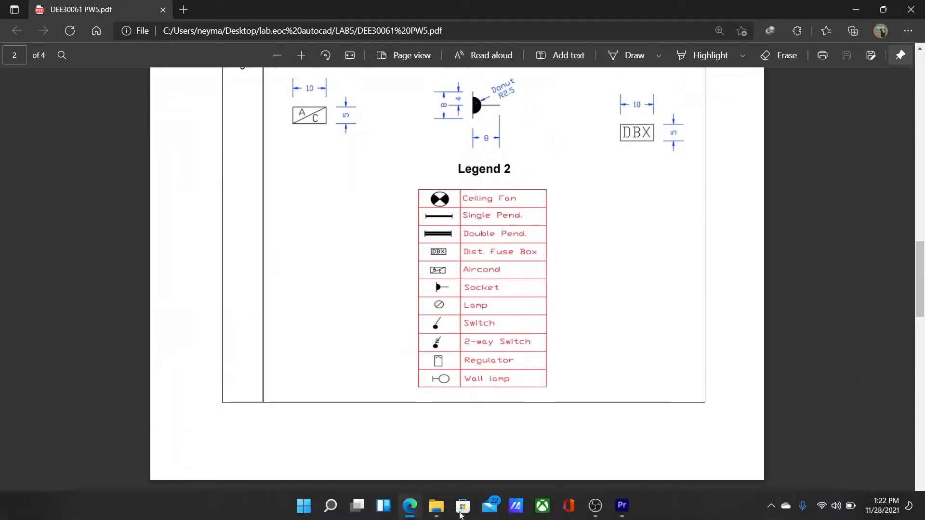
click(597, 503)
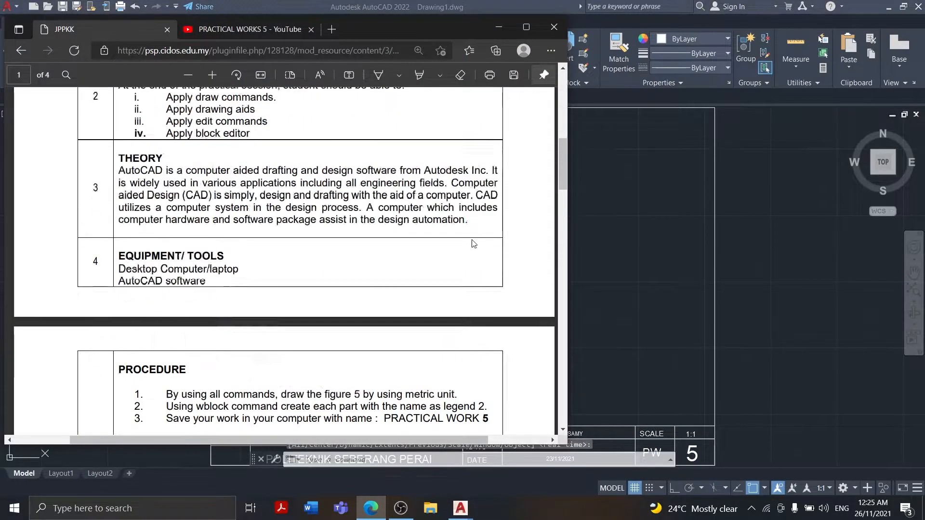
scroll(472, 239, down, 5)
click(68, 67)
click(121, 94)
click(308, 171)
key(Escape)
Try out a circle with a radius of 10 inside the frame and delete it
click(68, 67)
click(119, 94)
click(287, 154)
text(10)
key(Return)
scroll(324, 147, up, 2)
scroll(255, 157, down, 2)
click(269, 162)
key(Delete)
scroll(273, 205, up, 2)
middle_drag(273, 205, 295, 362)
middle_drag(390, 355, 276, 273)
scroll(277, 273, up, 2)
scroll(208, 181, down, 2)
mouse_move(400, 512)
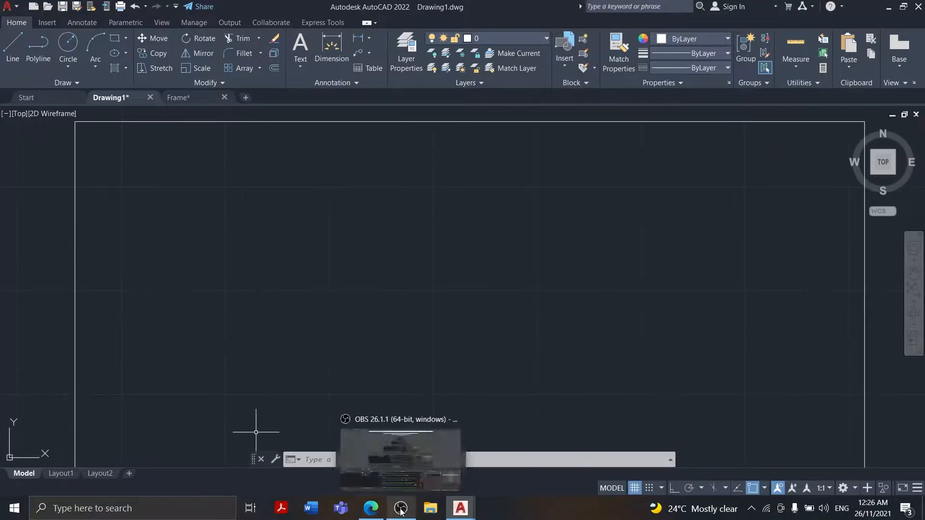
Draw a circle with 0 as its centre and a radius of 10
click(68, 66)
click(119, 94)
text(0)
key(Return)
text(10)
key(Return)
scroll(164, 209, up, 3)
middle_drag(164, 208, 203, 281)
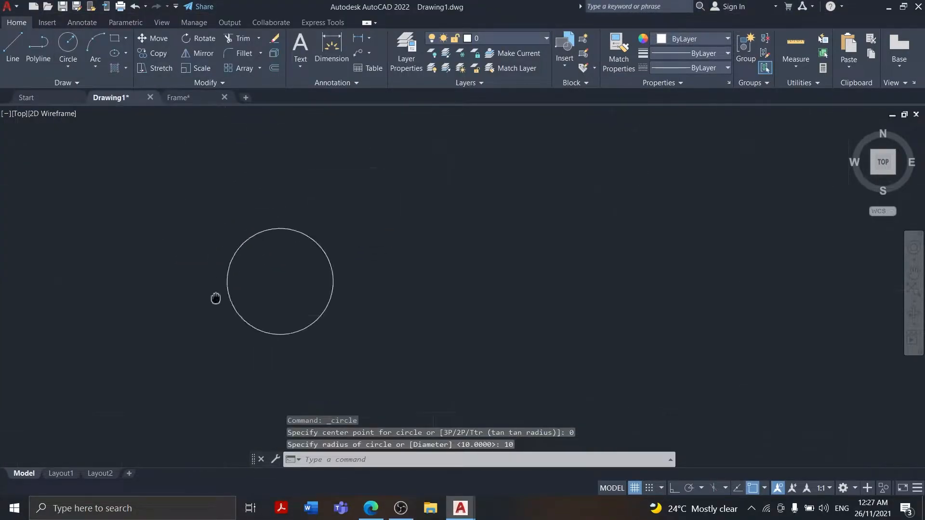
Check Figure 5, and draw a line from the circle's centre to its right quadrant and on to its left quadrant
click(381, 507)
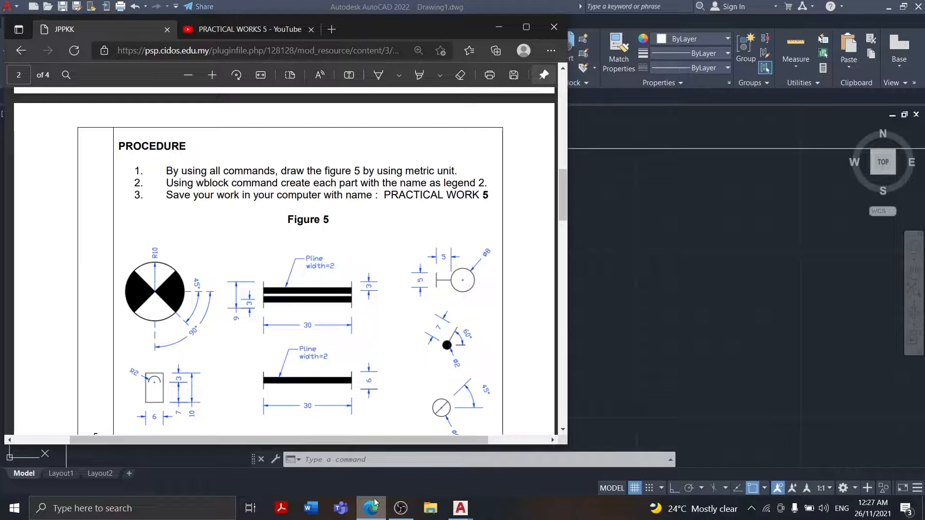
click(498, 27)
click(12, 47)
scroll(257, 262, up, 2)
click(258, 262)
click(310, 262)
click(205, 262)
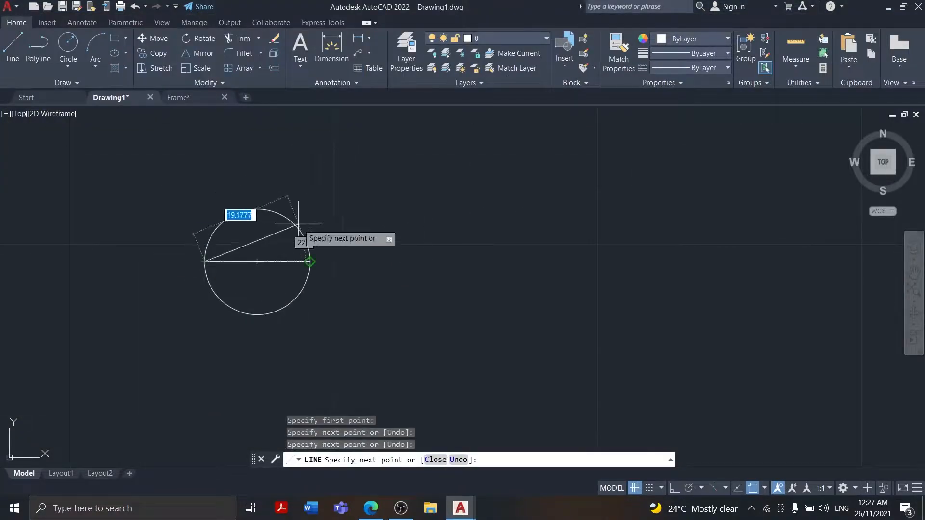
key(Return)
Try to rotate the right part of the horizontal line about the circle's centre with the default angle of 0
click(369, 509)
click(378, 512)
click(373, 509)
click(373, 510)
click(199, 38)
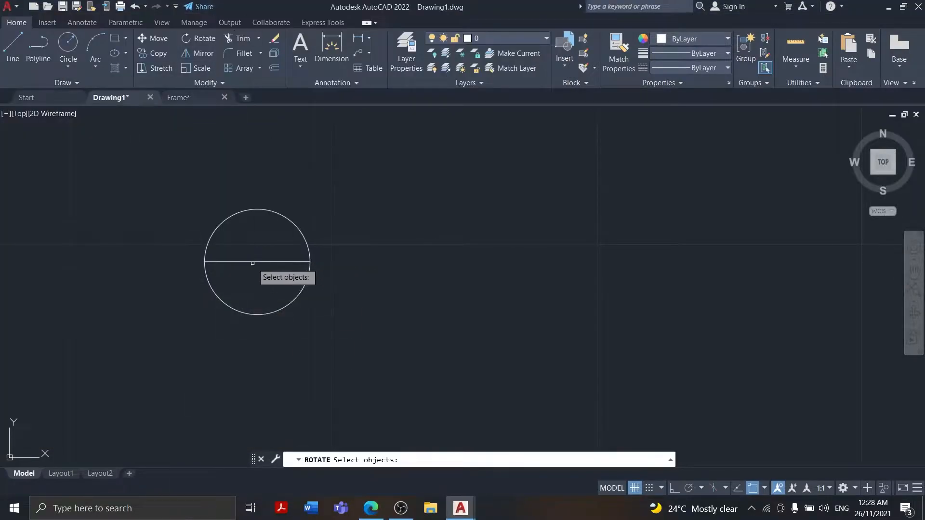
right_click(278, 261)
click(284, 262)
click(199, 39)
click(257, 262)
right_click(329, 262)
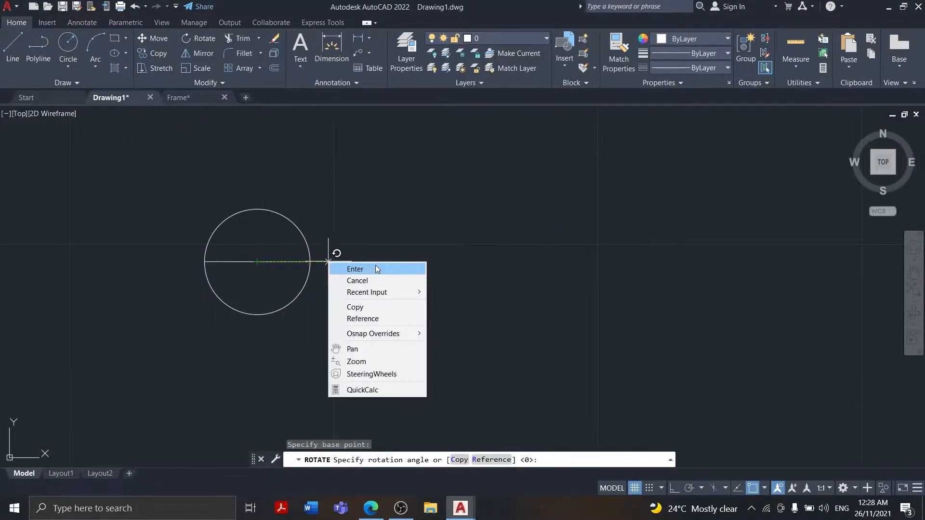
click(378, 270)
Draw radius lines from the circle's centre to its top quadrant and to its right quadrant
click(13, 46)
click(257, 262)
click(258, 209)
key(Return)
click(72, 61)
click(12, 45)
click(258, 262)
click(310, 262)
key(Return)
Trim away the part of the horizontal line between the circle's centre and its left quadrant
click(242, 38)
click(311, 252)
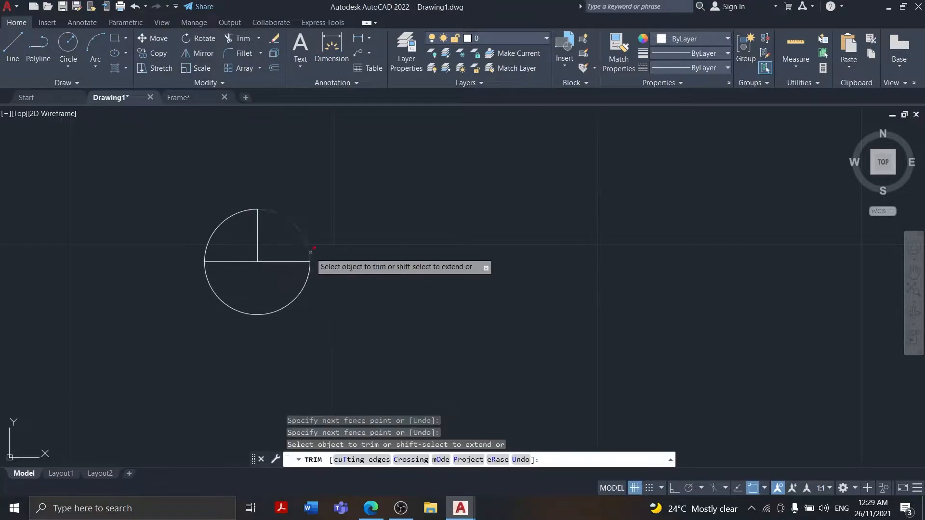
click(229, 261)
key(Return)
Rotate one of the overlapping horizontal radius lines 45° about the circle's centre
click(199, 38)
click(273, 261)
key(Return)
click(258, 262)
text(45)
key(Return)
Try to rotate the vertical radius line 315° about the circle's centre, and undo the rotation
click(377, 506)
click(378, 506)
click(378, 506)
click(377, 506)
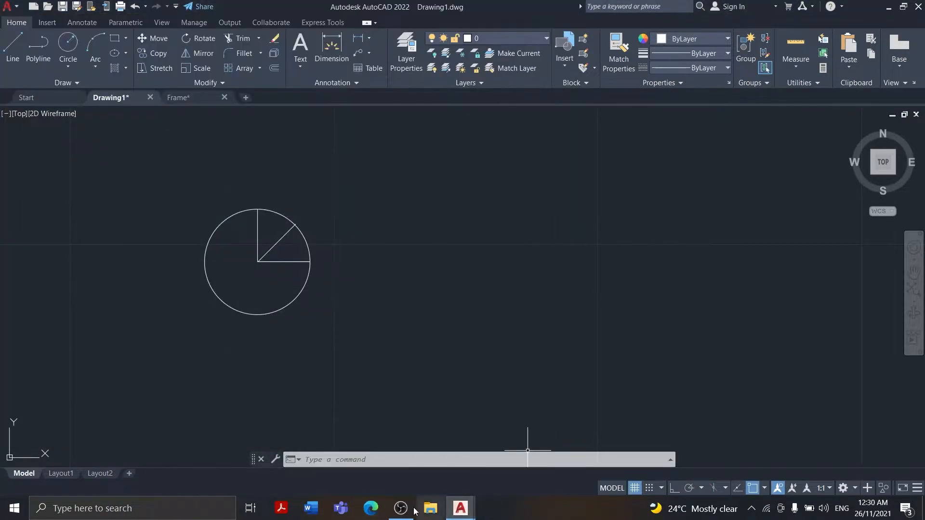
click(281, 508)
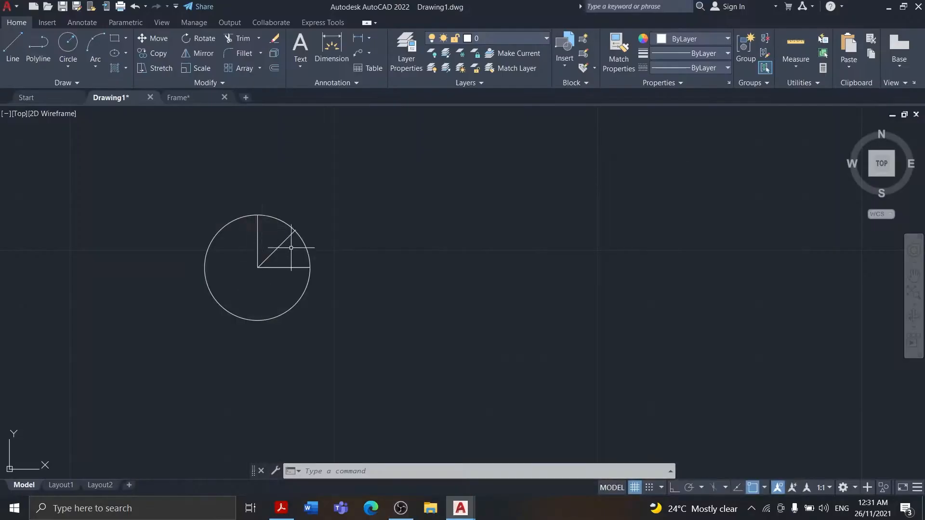
click(258, 249)
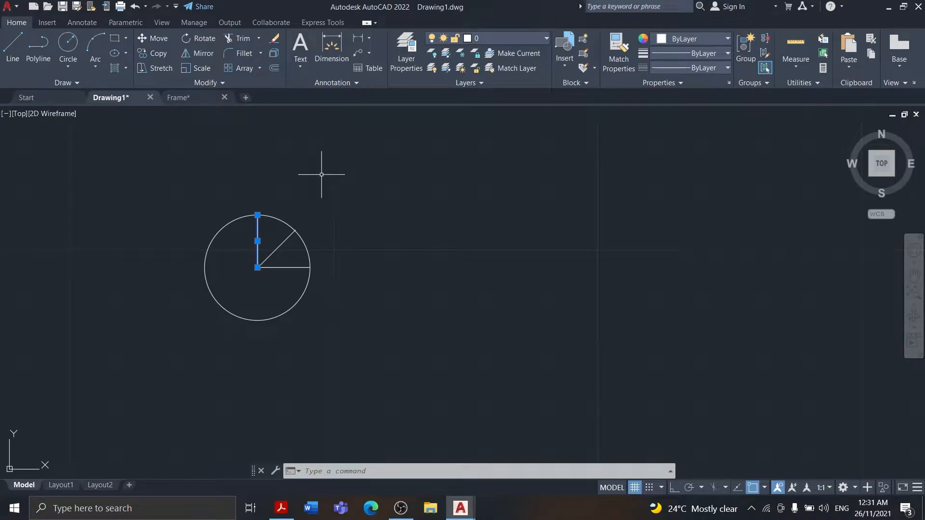
click(214, 40)
click(257, 267)
text(315)
key(Return)
key(ctrl+z)
Try to rotate the vertical radius line about the circle's centre by the default angle of 45°
key(Return)
click(258, 227)
key(Return)
click(257, 268)
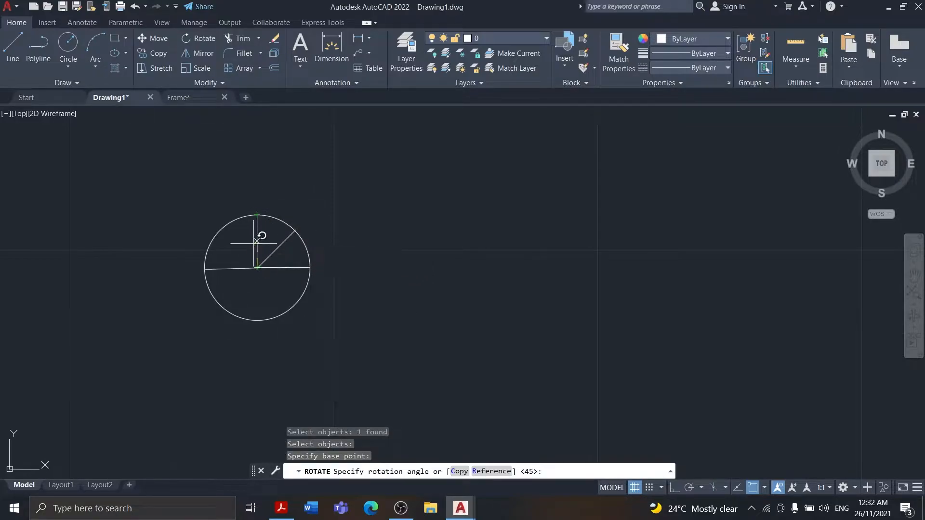
key(Return)
click(371, 509)
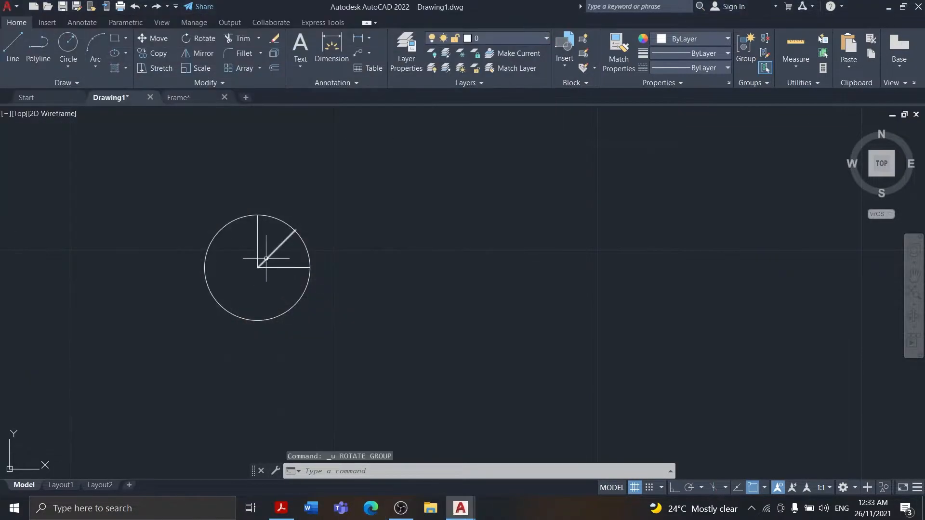
Rotate the vertical radius line 45° about the circle's centre toward the upper left
key(Return)
click(257, 267)
key(Return)
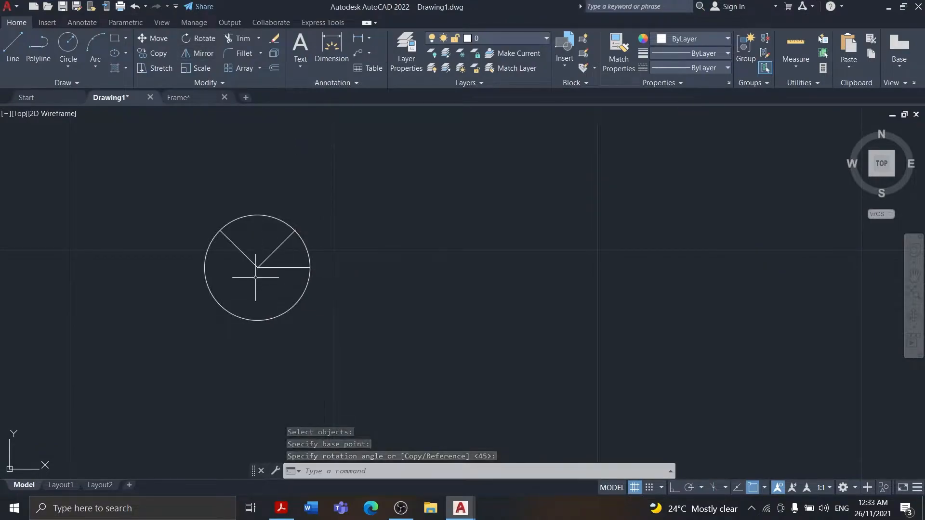
Check Figure 5 and draw a vertical line from the circle's centre down to its bottom quadrant
click(284, 512)
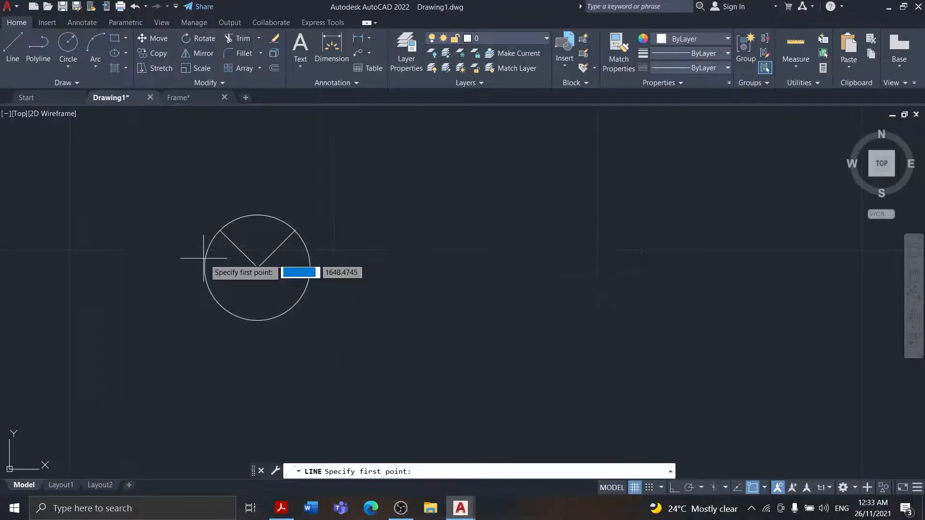
click(257, 267)
right_click(295, 305)
click(301, 308)
Mirror the upper-right diagonal across the horizontal line through the circle's centre, keeping the original
click(198, 53)
click(276, 250)
key(Return)
click(258, 267)
click(318, 267)
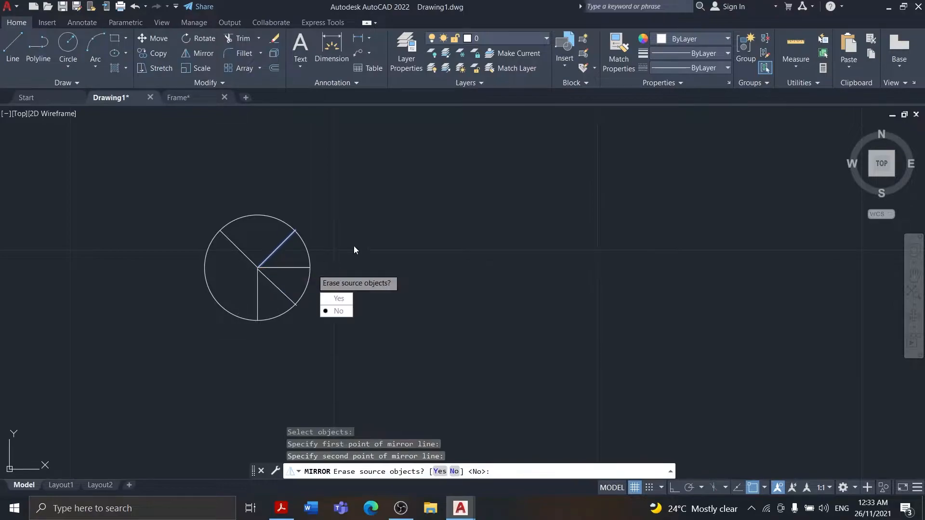
key(Return)
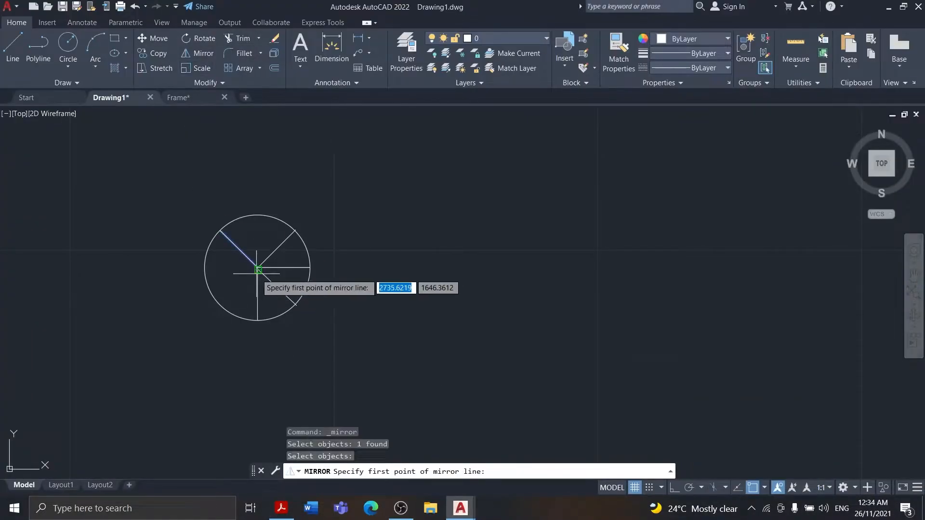
Add the circle's lower-left diagonal and trim away the horizontal and vertical radius lines
click(258, 269)
scroll(258, 270, up, 5)
click(260, 223)
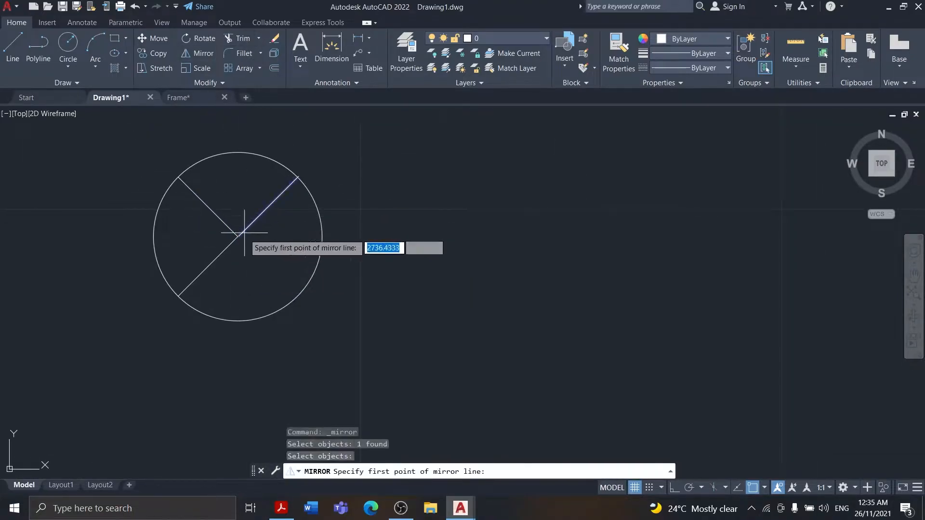
Try to mirror the upper-right diagonal using the circle's centre as the mirror line's first point, keeping the original
scroll(244, 232, up, 8)
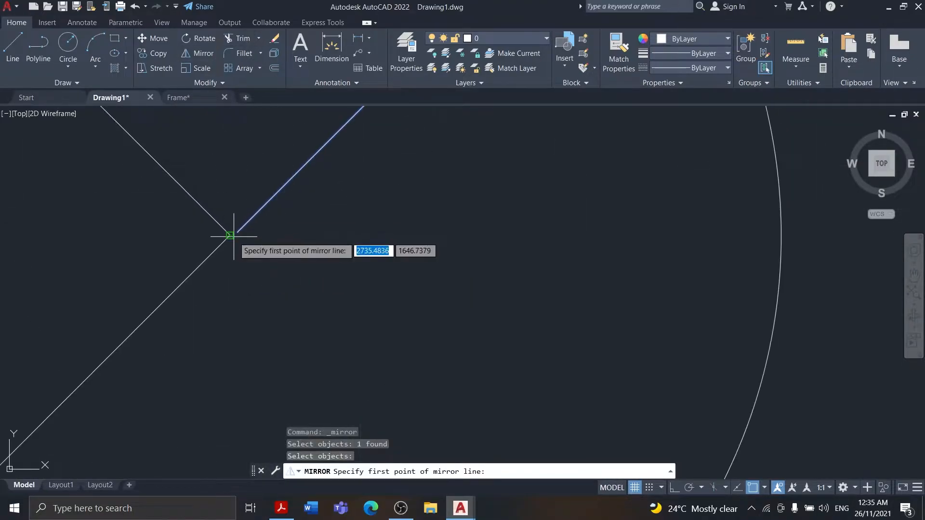
click(234, 233)
scroll(306, 233, down, 7)
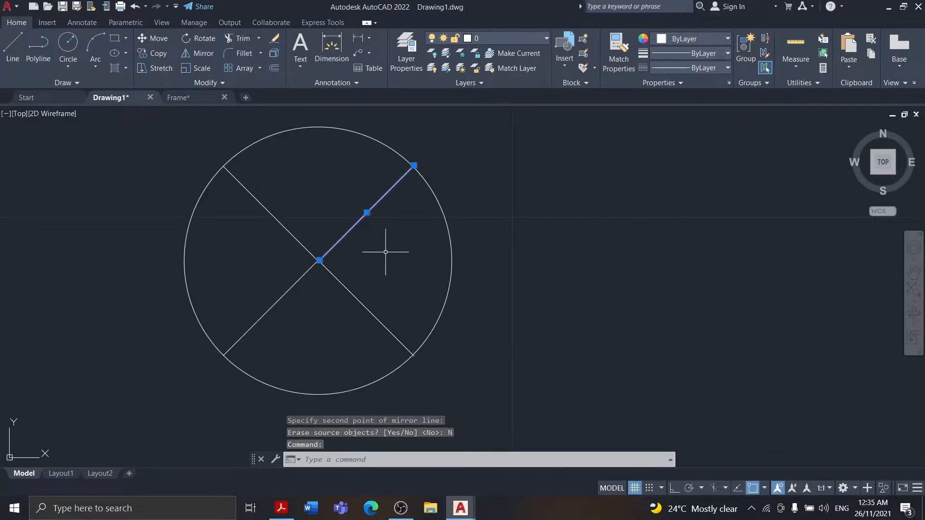
Replace the circle's right diagonals with copies of the two left diagonals mirrored across the vertical axis through its centre
click(254, 202)
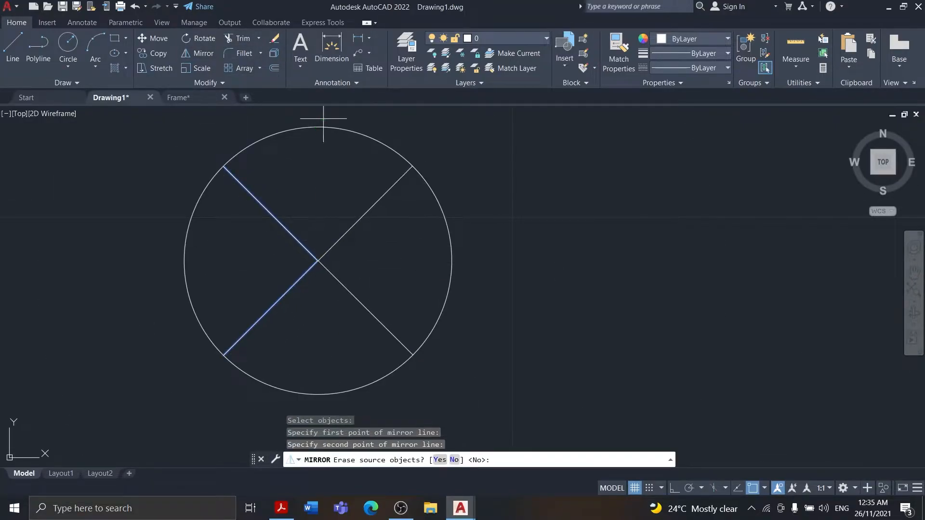
key(Return)
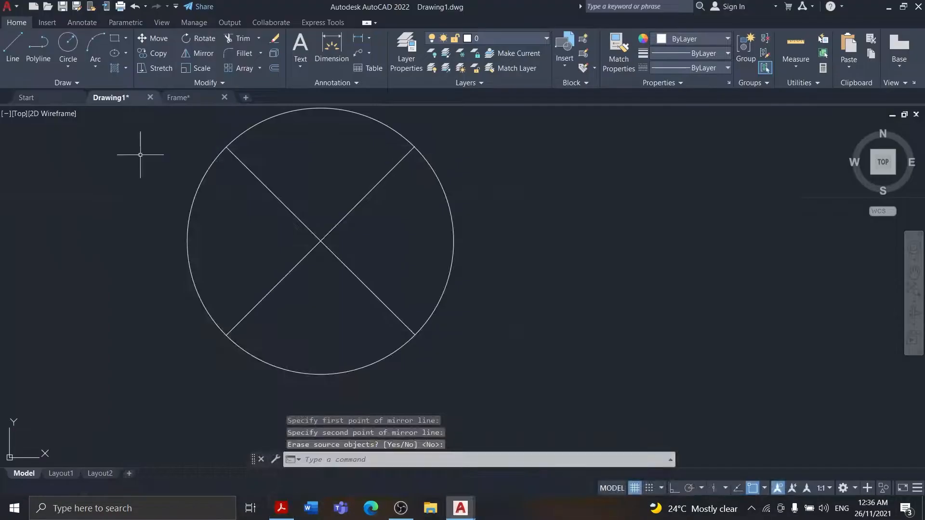
Hatch the circle's left and right sectors with the SOLID pattern
click(114, 68)
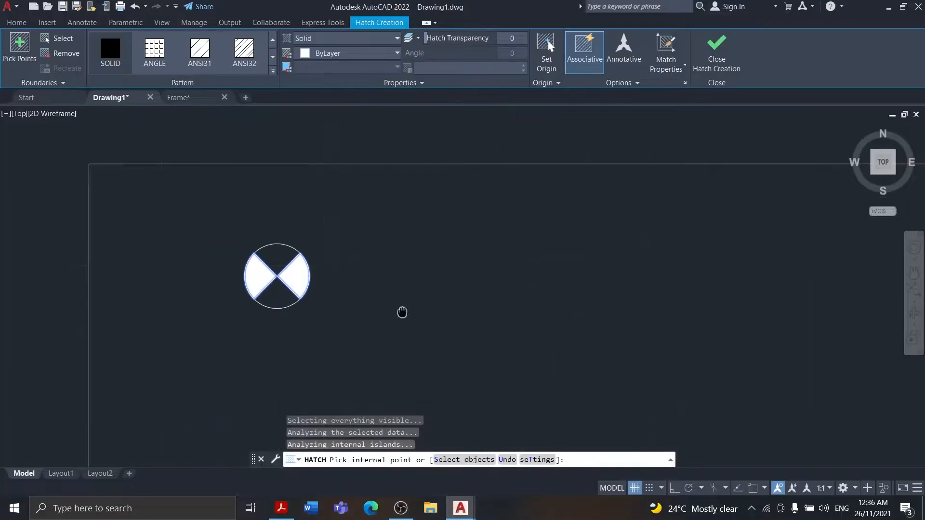
scroll(401, 313, up, 2)
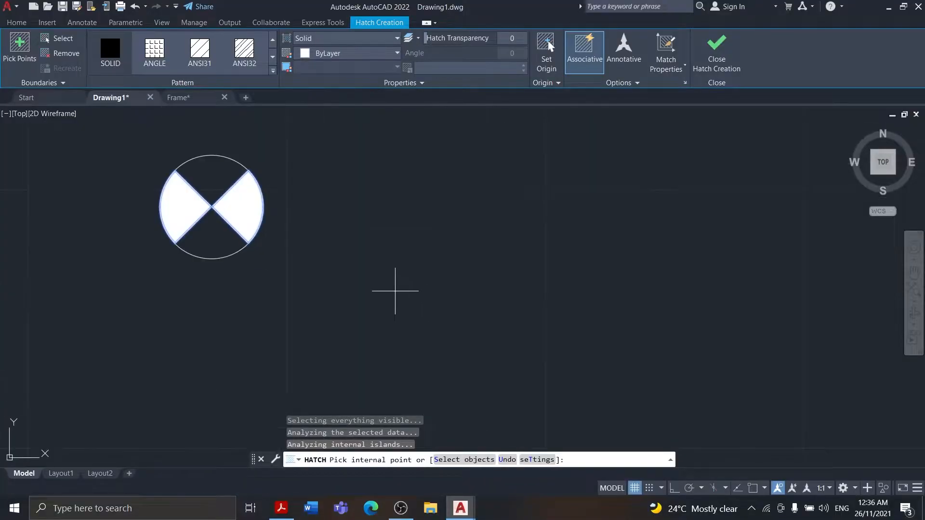
key(Return)
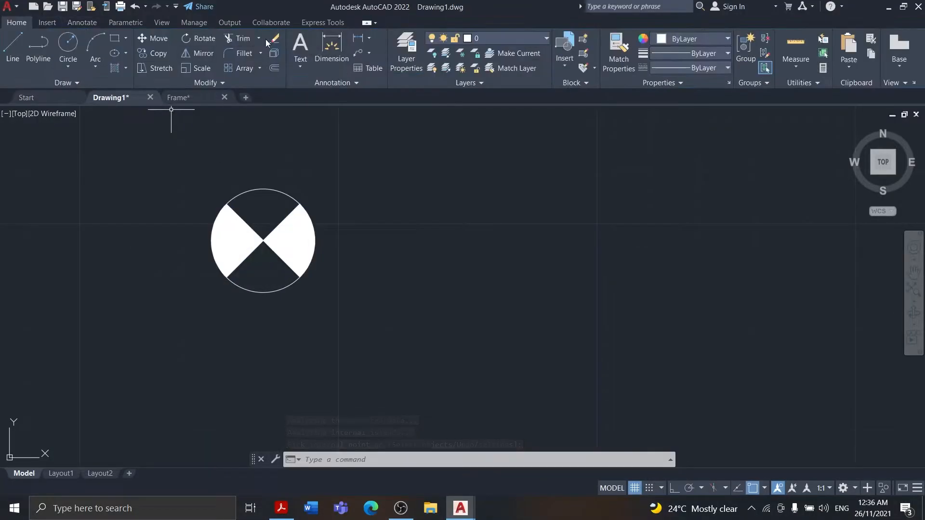
click(369, 38)
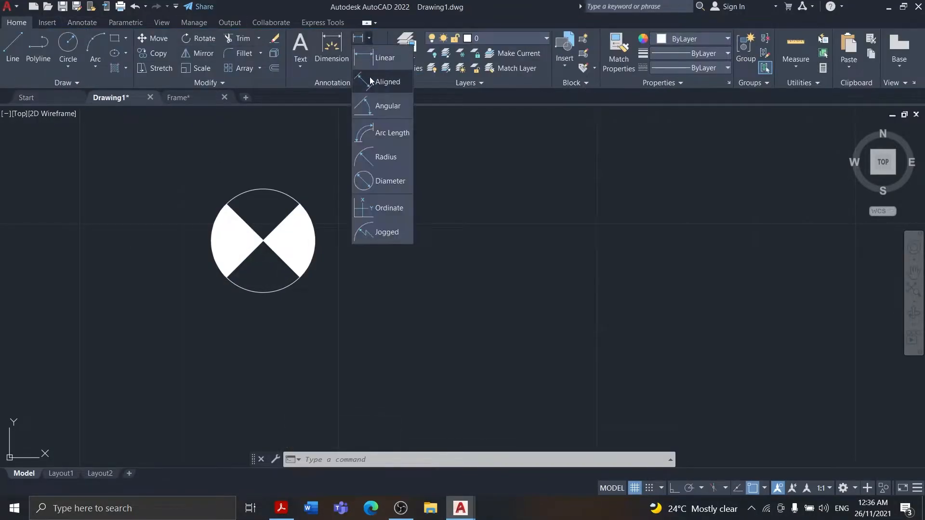
click(381, 107)
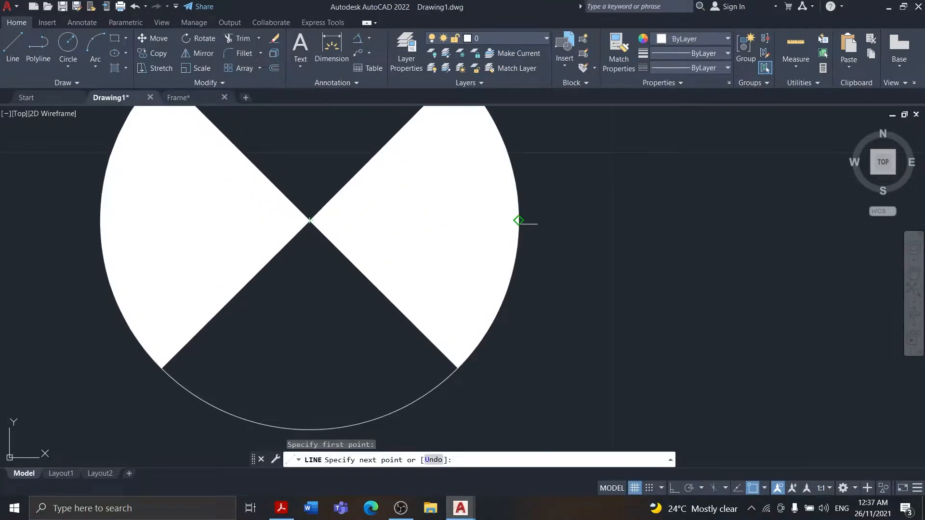
key(Return)
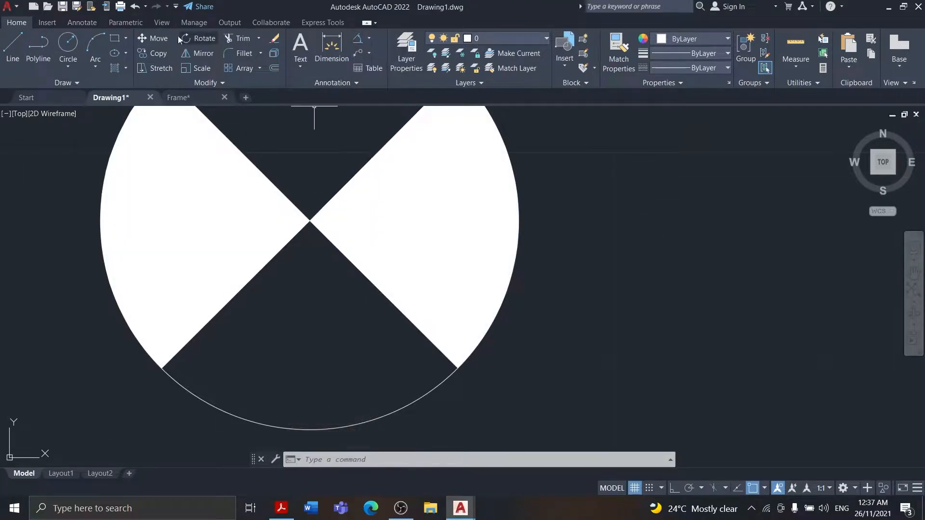
Draw a vertical line from the circle's centre down to its bottom quadrant
click(12, 47)
click(309, 221)
click(310, 430)
right_click(346, 385)
click(395, 271)
scroll(244, 249, down, 4)
Try to dimension an angle from the vertical radius line, and trim that line away
click(358, 38)
scroll(353, 244, up, 3)
scroll(66, 368, down, 2)
click(44, 366)
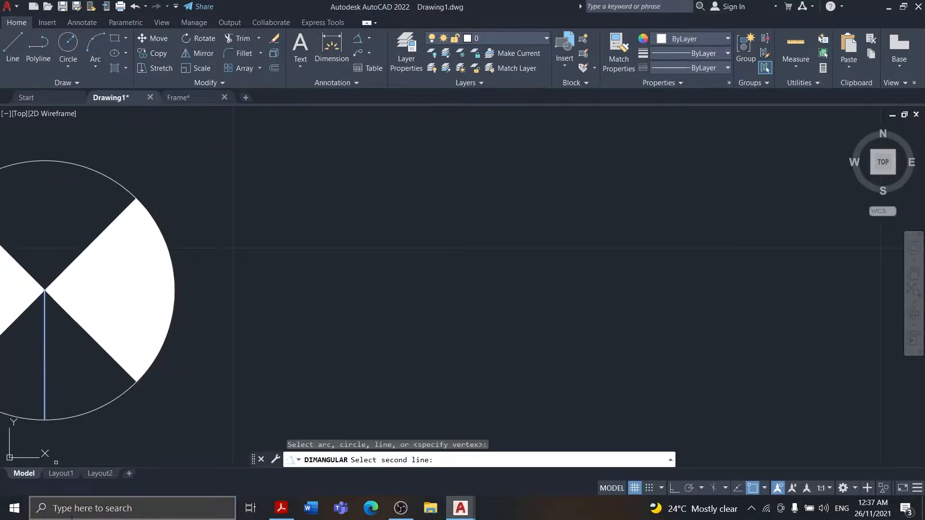
click(281, 509)
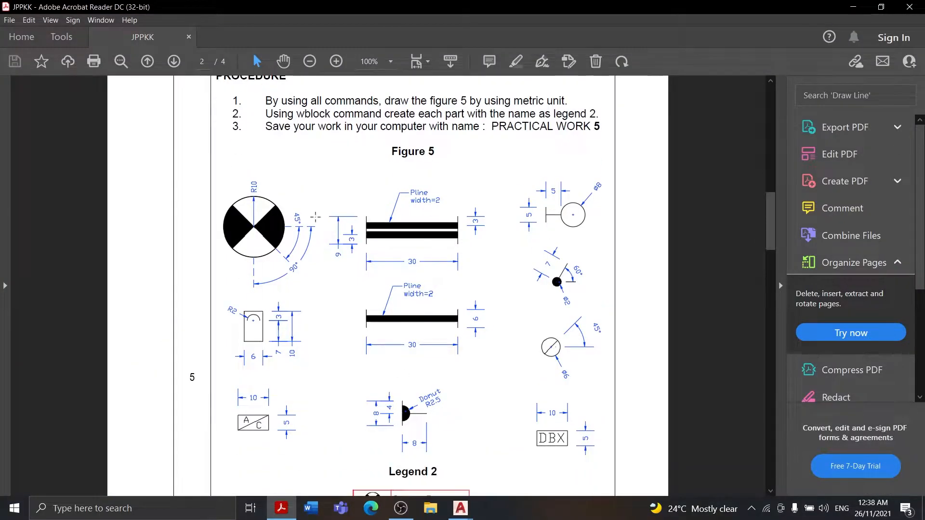
click(853, 7)
click(243, 38)
click(241, 253)
click(13, 47)
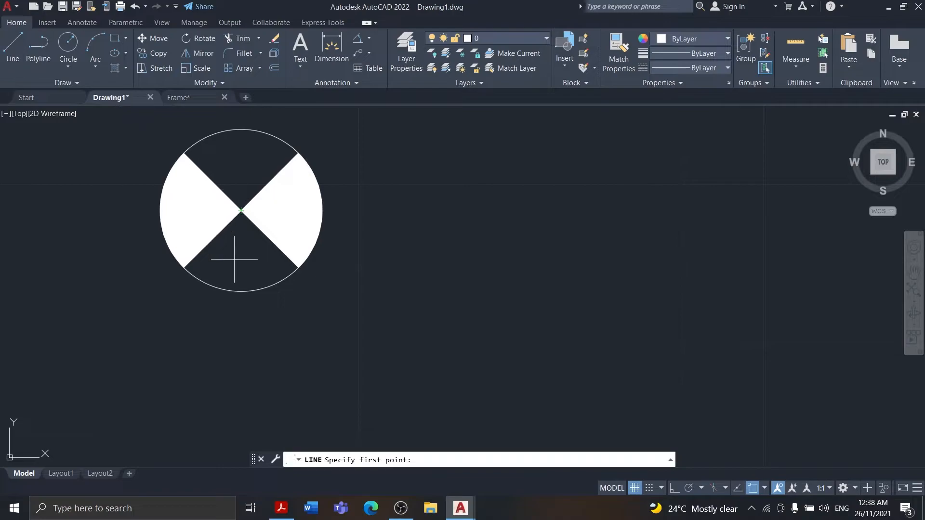
click(245, 219)
right_click(245, 220)
click(277, 226)
scroll(333, 280, up, 2)
Draw a vertical line from the circle's centre to below the circle and trim the part inside the circle
key(space)
click(178, 166)
click(178, 366)
key(space)
click(243, 39)
click(178, 263)
scroll(329, 208, down, 2)
Draw a roughly horizontal line from the circle's centre to beyond its right edge and check the reference sheet
click(12, 46)
click(234, 181)
click(390, 183)
click(281, 509)
click(853, 7)
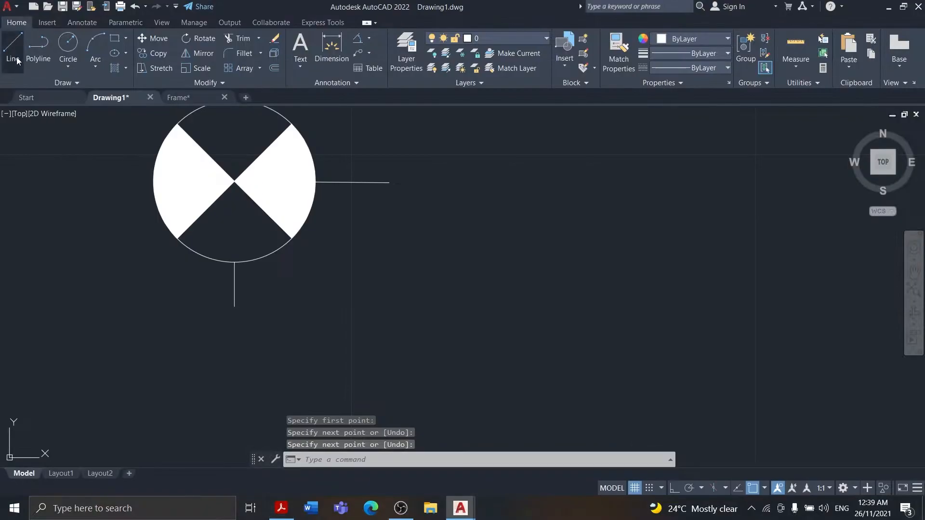
click(14, 53)
click(325, 267)
key(Escape)
click(369, 38)
click(376, 107)
click(350, 182)
key(Escape)
Turn on polar tracking and erase the vertical and horizontal lines extending outside the circle
click(235, 289)
click(239, 292)
key(F10)
key(Delete)
click(343, 183)
key(Delete)
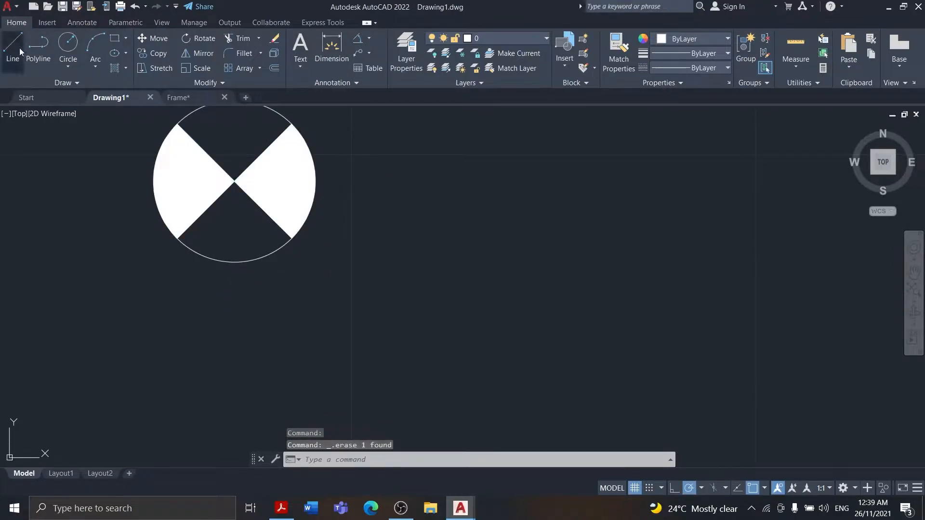
Draw connected lines from below the circle vertically up to its centre and horizontally out past its right edge
click(19, 52)
click(235, 290)
click(235, 182)
click(356, 181)
key(Return)
Add an angular dimension between the vertical and horizontal lines and compare it with the reference sheet
click(370, 38)
click(383, 106)
click(234, 279)
click(343, 200)
click(281, 508)
click(854, 6)
scroll(237, 282, down, 2)
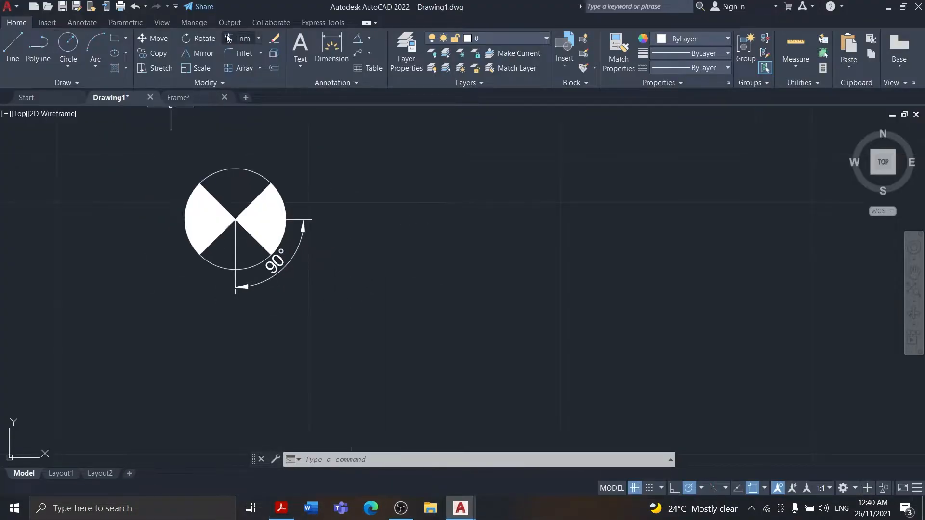
Trim the parts of the vertical and horizontal lines that lie inside the circle
click(229, 39)
click(235, 279)
click(296, 220)
key(Escape)
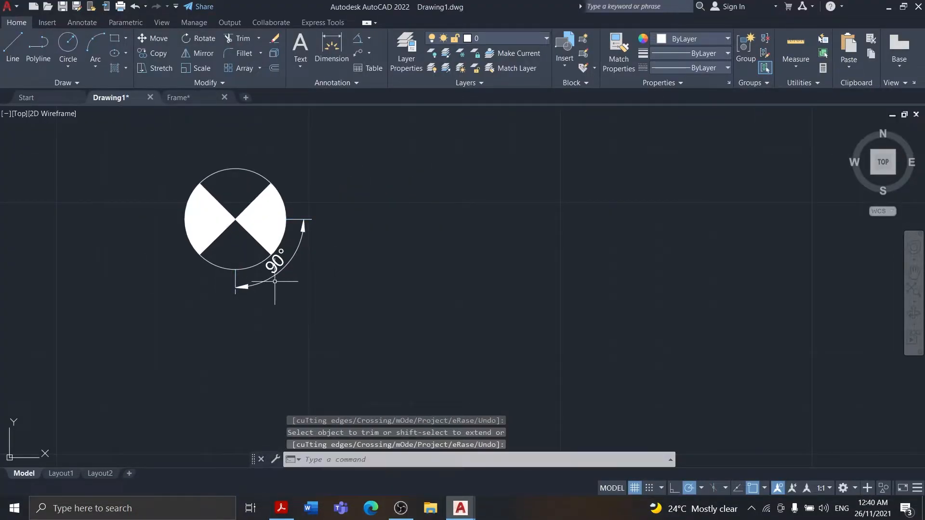
Undo the line trims and the angular dimension
key(ctrl+z)
key(ctrl+z)
key(ctrl+z)
key(ctrl+z)
Add an angular dimension between the vertical and horizontal lines, with its arc placed well outside the circle
click(369, 38)
click(381, 105)
click(235, 282)
click(340, 182)
click(372, 250)
key(space)
click(237, 276)
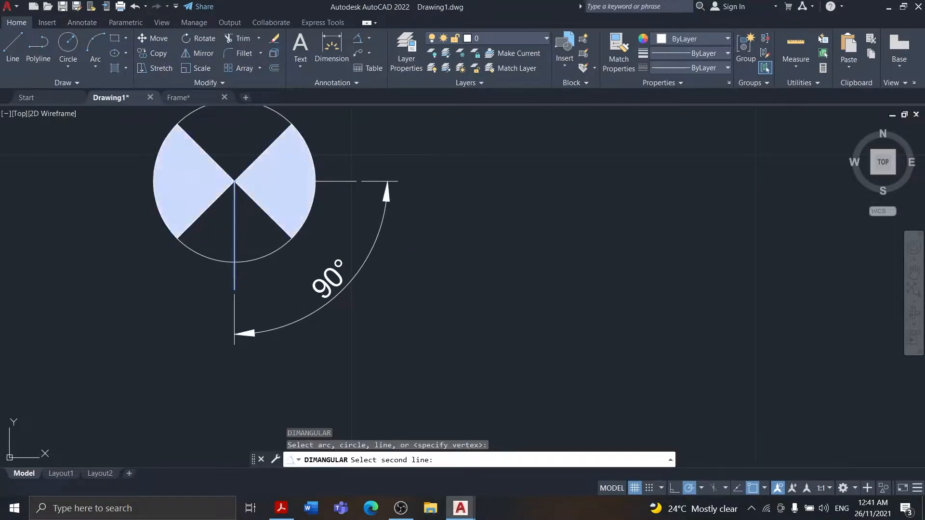
key(Escape)
Draw a short line continuing the circle's lower-right diagonal just beyond the circle
click(291, 238)
click(307, 254)
right_click(341, 205)
click(355, 211)
Add an angular dimension between the short diagonal extension and the horizontal line, placed inside the 90° dimension
click(301, 247)
click(331, 181)
click(347, 208)
scroll(470, 222, down, 4)
scroll(470, 222, up, 2)
click(531, 299)
key(Return)
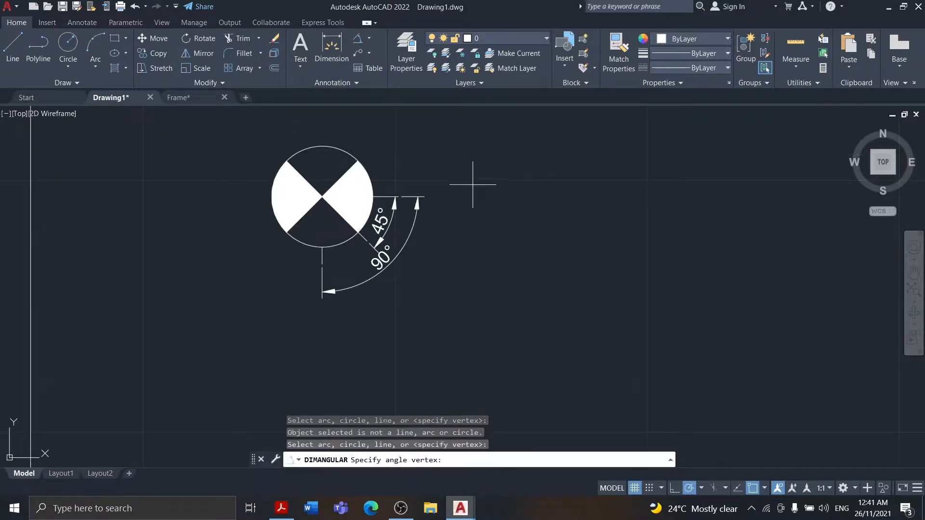
key(Escape)
double_click(381, 222)
click(240, 120)
scroll(360, 193, down, 2)
click(912, 295)
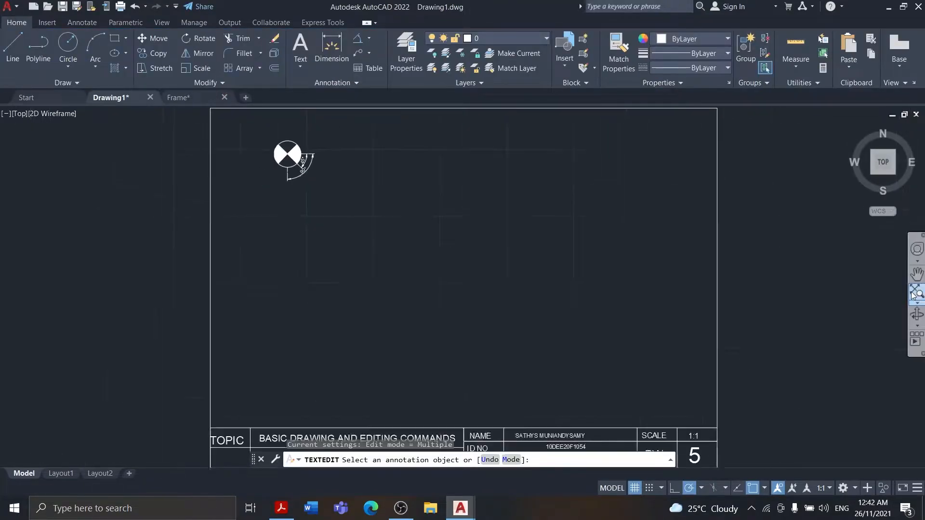
scroll(309, 114, up, 6)
Check the reference sheet and add a radius dimension to the circle, placed vertically above its top
click(281, 509)
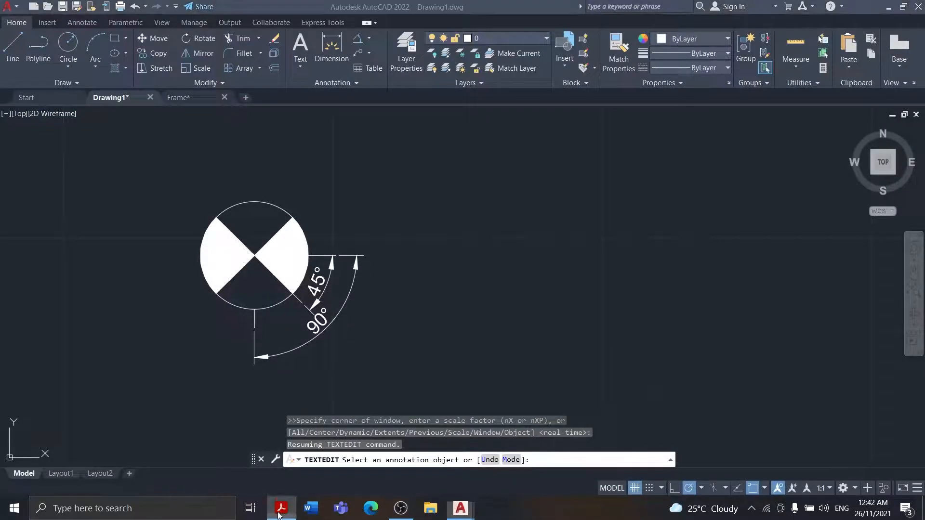
click(393, 511)
click(393, 512)
click(281, 509)
click(369, 38)
click(381, 157)
scroll(259, 263, up, 4)
click(251, 110)
scroll(250, 111, up, 2)
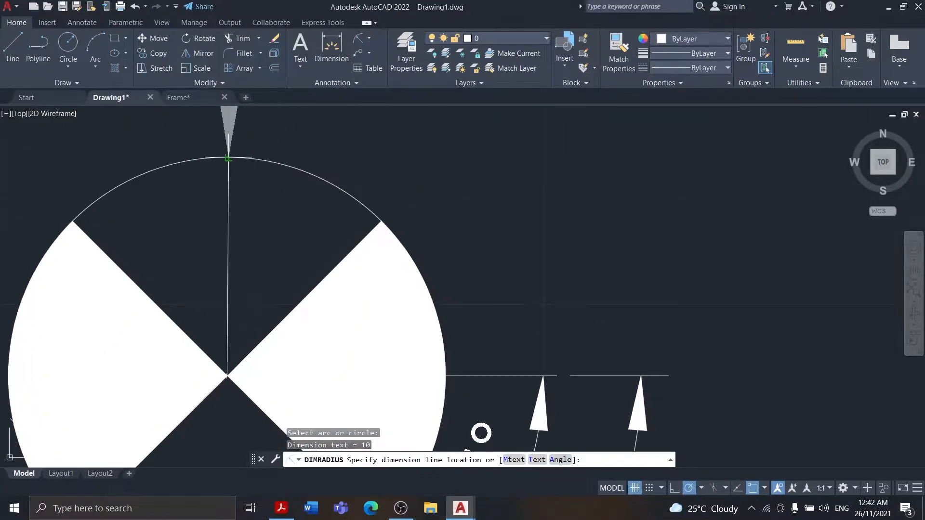
click(227, 126)
scroll(296, 179, down, 6)
key(ctrl+z)
scroll(295, 207, down, 5)
Try changing the text style of the radius dimension's text and undo the change
double_click(252, 158)
click(64, 69)
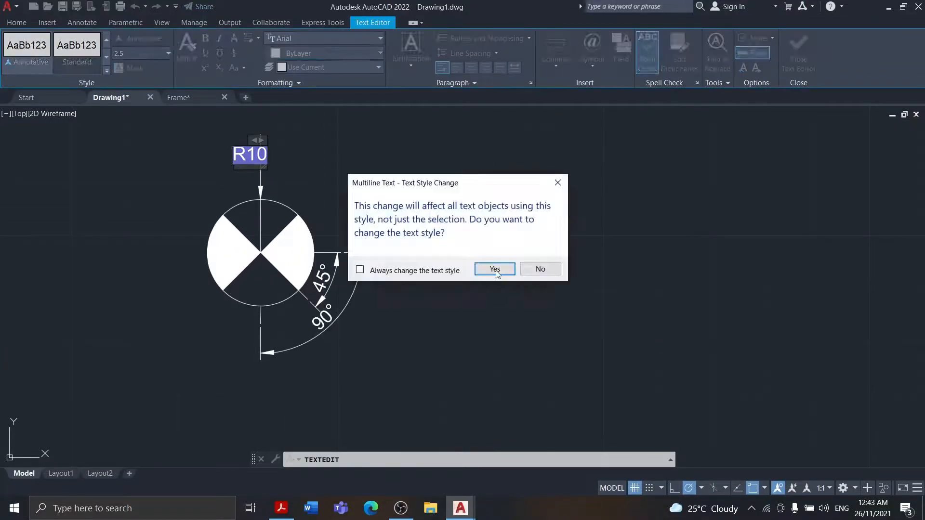
click(499, 270)
click(349, 189)
scroll(349, 189, down, 5)
key(ctrl+z)
key(ctrl+z)
Erase the circle's radius dimension
double_click(252, 159)
key(Escape)
click(260, 181)
key(Delete)
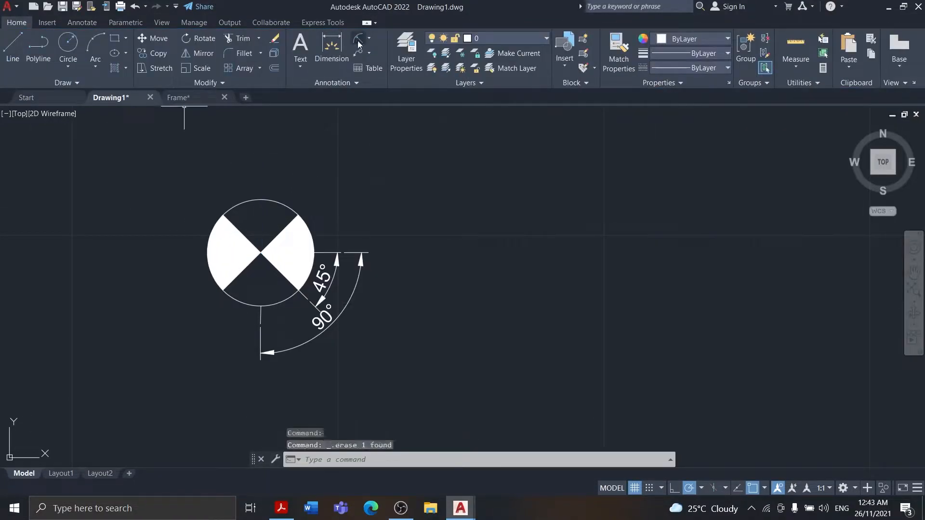
Try adding a new radius dimension to the circle and undo it
click(358, 39)
scroll(262, 256, up, 2)
click(259, 336)
scroll(263, 313, down, 4)
key(ctrl+z)
Try a radius dimension at the circle's top quadrant, compare it with the reference sheet and undo it
scroll(281, 273, up, 2)
click(358, 38)
click(246, 156)
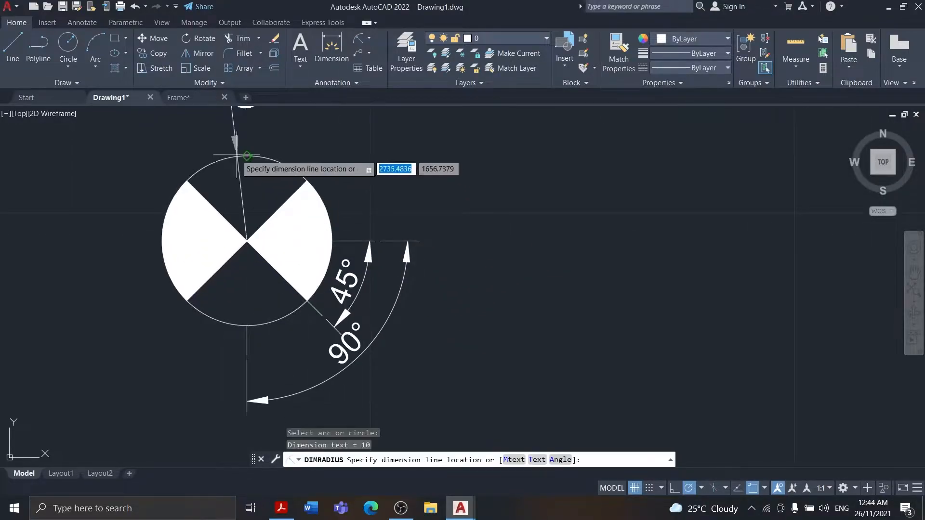
click(250, 159)
click(272, 509)
click(271, 510)
key(ctrl+z)
Add a radius dimension inside the circle, pointing from the centre to its top
click(358, 38)
click(247, 156)
click(248, 171)
Try editing the text of the radius dimension inside the circle
double_click(232, 234)
key(Return)
click(234, 223)
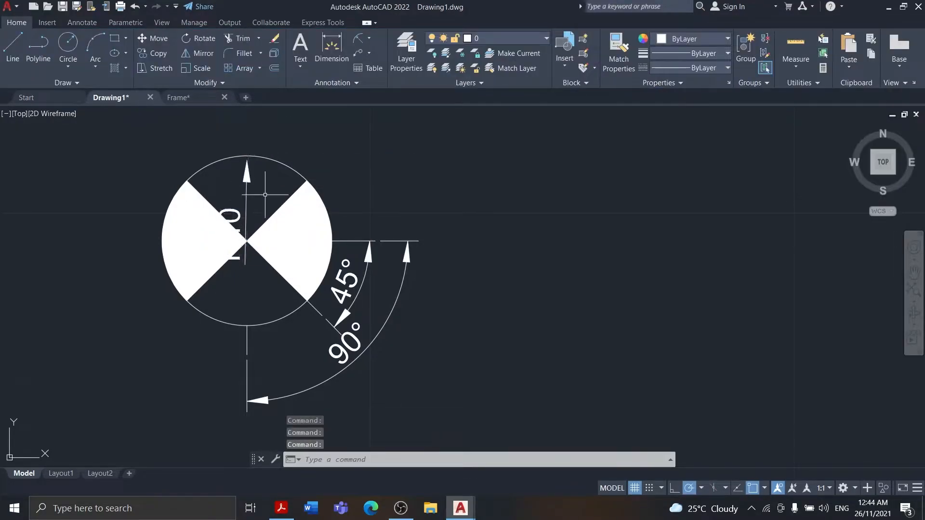
double_click(232, 214)
click(221, 190)
key(Return)
Try to reposition the radius dimension by its grips and undo it
click(226, 236)
click(226, 238)
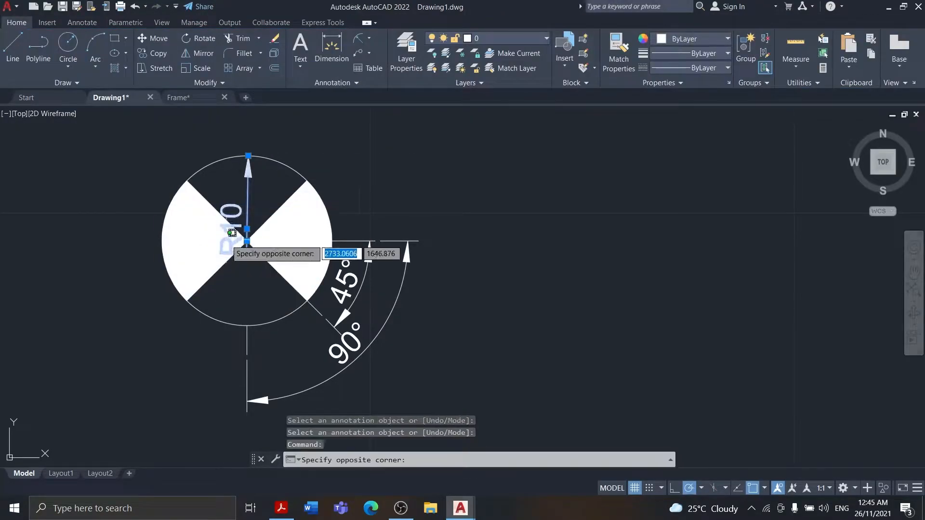
click(224, 238)
click(246, 240)
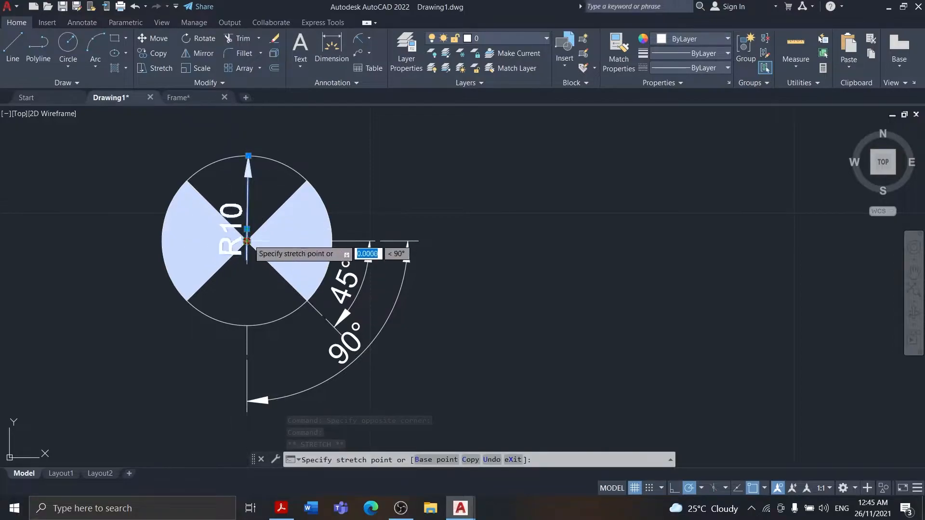
key(ctrl+z)
Place a vertical radius dimension with its text above the circle, as on the reference sheet
click(241, 158)
scroll(273, 258, down, 4)
click(277, 516)
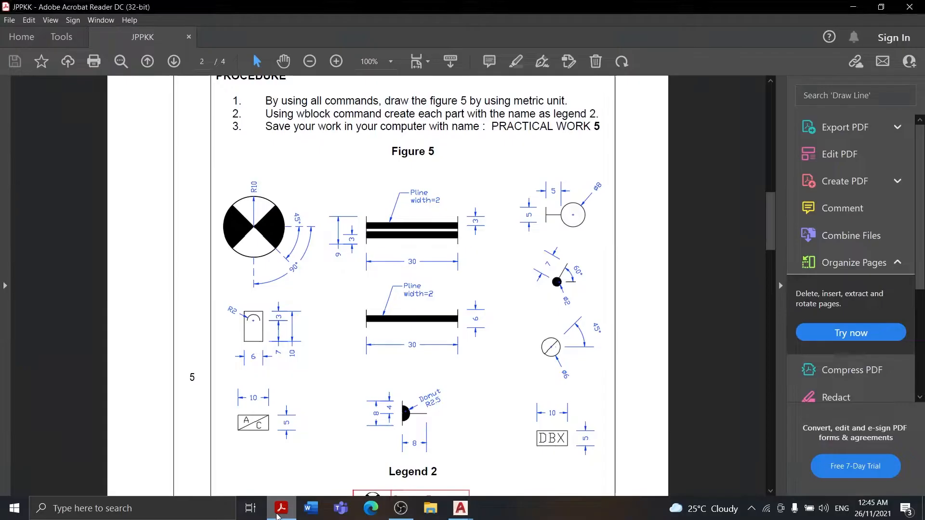
click(278, 514)
click(263, 194)
Save the drawing as Practical Work 5 in the Autocad folder
key(ctrl+a)
key(ctrl+s)
click(419, 271)
click(421, 232)
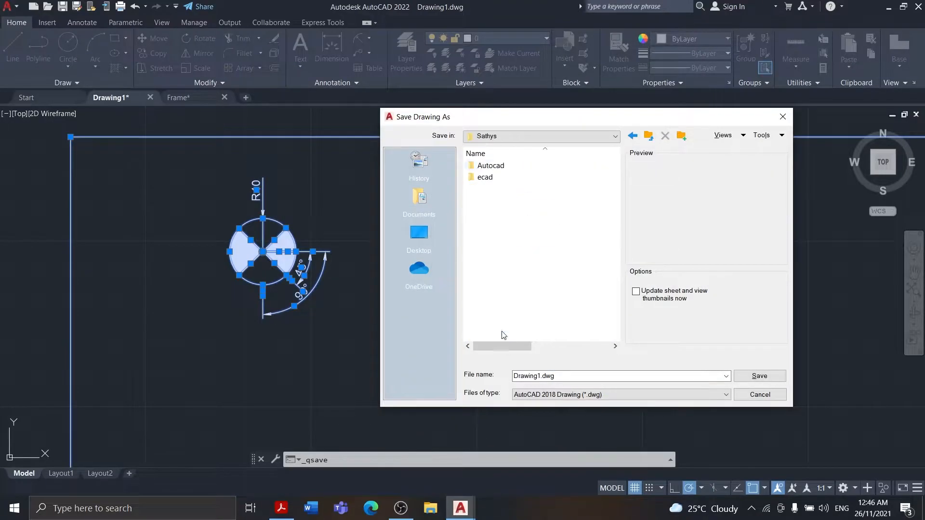
key(Return)
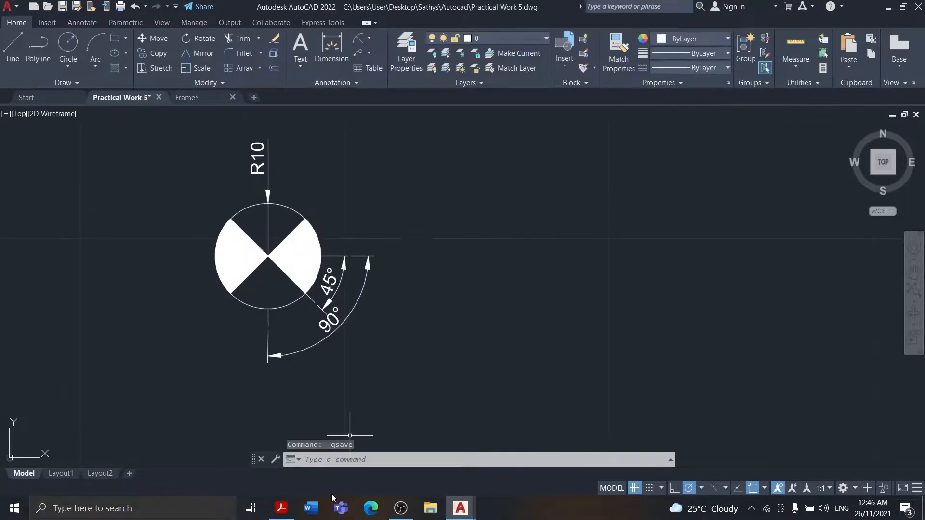
Examine the Figure 5 symbols and their dimensions on the Practical Work 5 sheet at page width, and return to AutoCAD
click(280, 514)
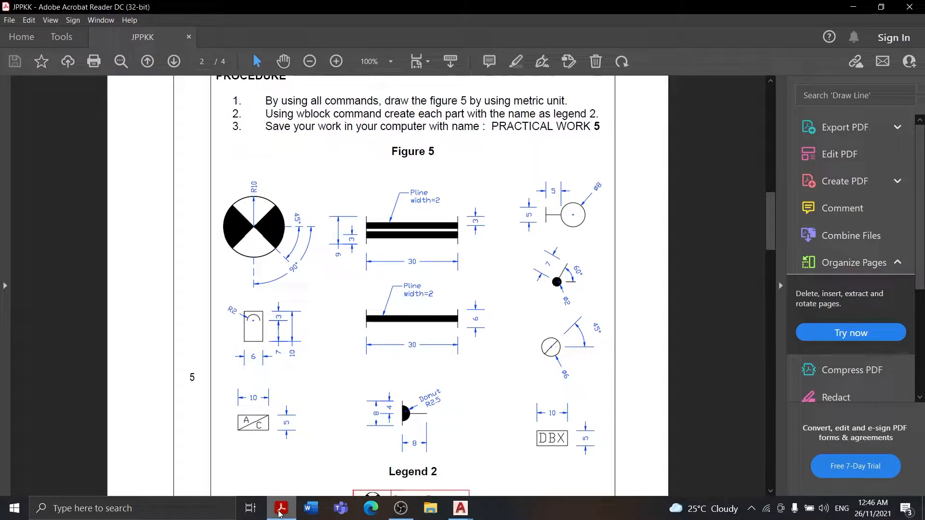
click(273, 513)
click(283, 516)
click(287, 508)
click(288, 508)
click(288, 507)
click(278, 514)
click(277, 514)
click(277, 514)
click(426, 62)
click(295, 201)
click(643, 307)
click(417, 62)
scroll(363, 258, down, 1)
key(alt+Tab)
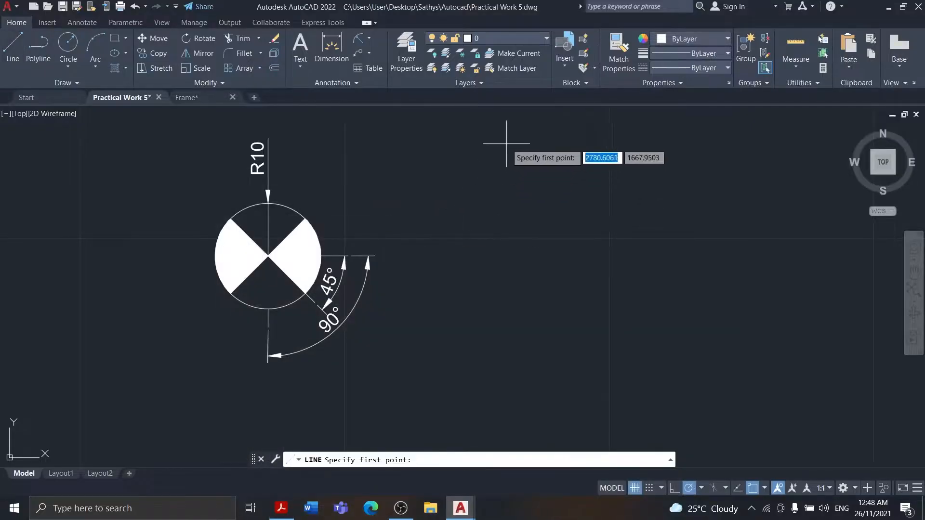
Draw a vertical line 6 units long to the right of the ceiling fan symbol
scroll(506, 340, up, 2)
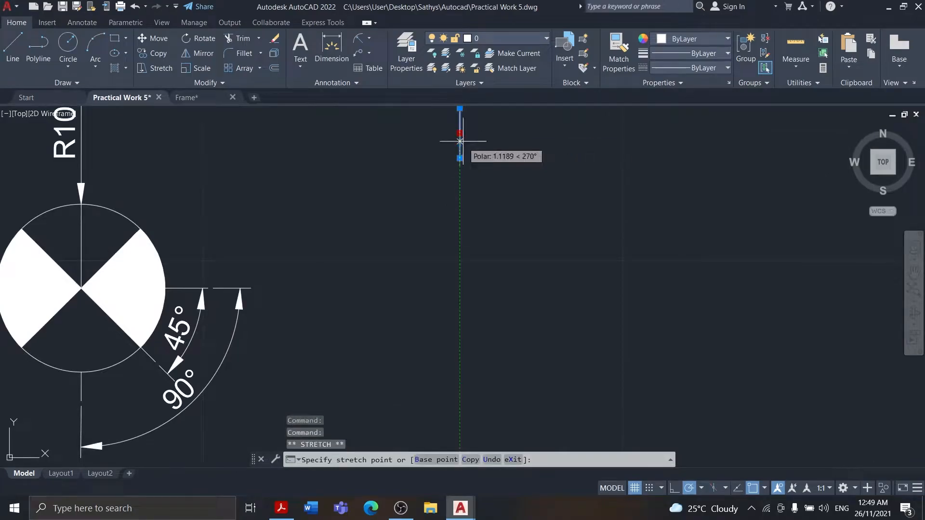
key(space)
right_click(506, 142)
click(535, 150)
key(Escape)
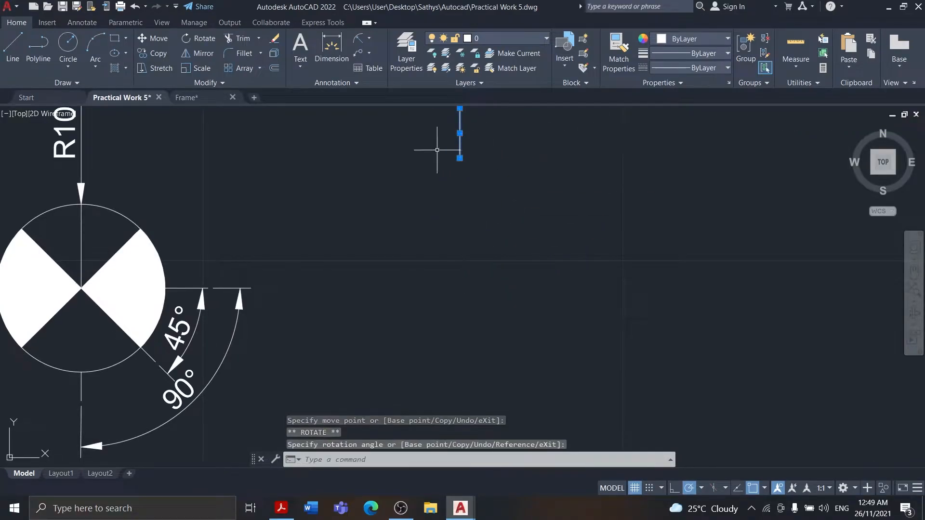
Move the vertical line straight down from its upper endpoint, to about the height of the ceiling fan circle
text(m)
key(space)
click(459, 111)
click(458, 262)
middle_drag(521, 323, 515, 260)
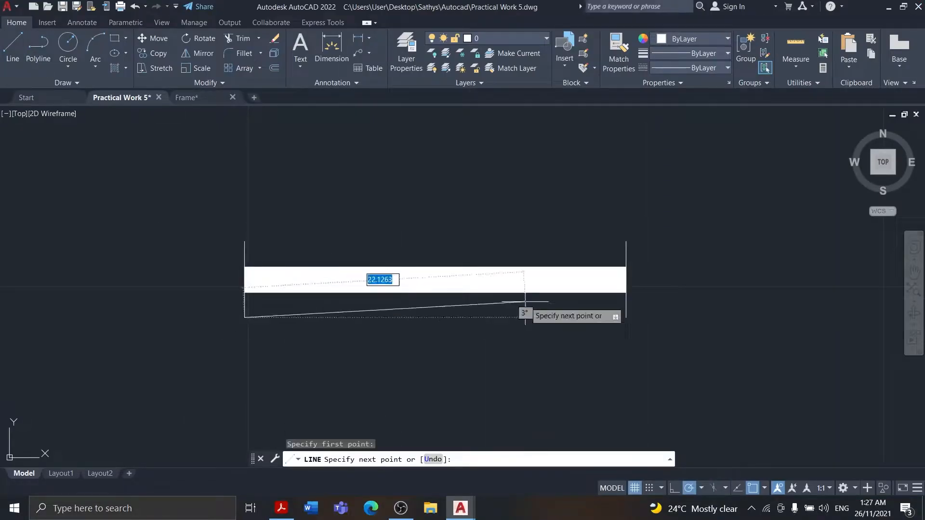
Draw the vertical end line at the right end of the thick bar, matching the left end line
click(626, 318)
click(626, 242)
key(space)
Mirror the thick bar and both end lines about the horizontal line through the lower ends of the end lines
click(199, 53)
click(626, 254)
click(245, 253)
click(446, 281)
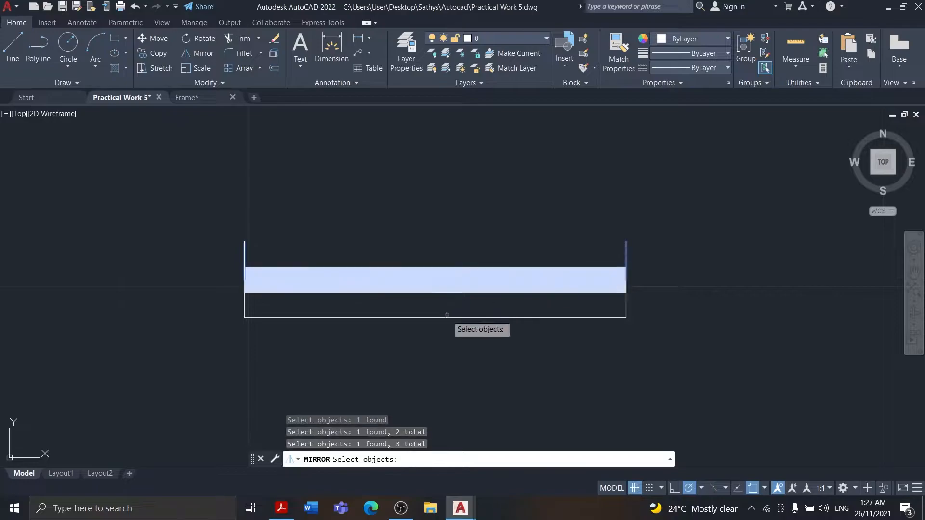
click(435, 318)
click(245, 318)
key(Return)
Trim away the horizontal helper line and the upper halves of the mirrored end lines
click(242, 39)
click(255, 318)
click(255, 317)
right_click(382, 220)
click(410, 228)
click(245, 330)
click(627, 329)
Move the mirrored bar and its end lines up to meet the lower ends of the original end lines, and save the drawing
click(206, 328)
click(655, 409)
right_click(477, 343)
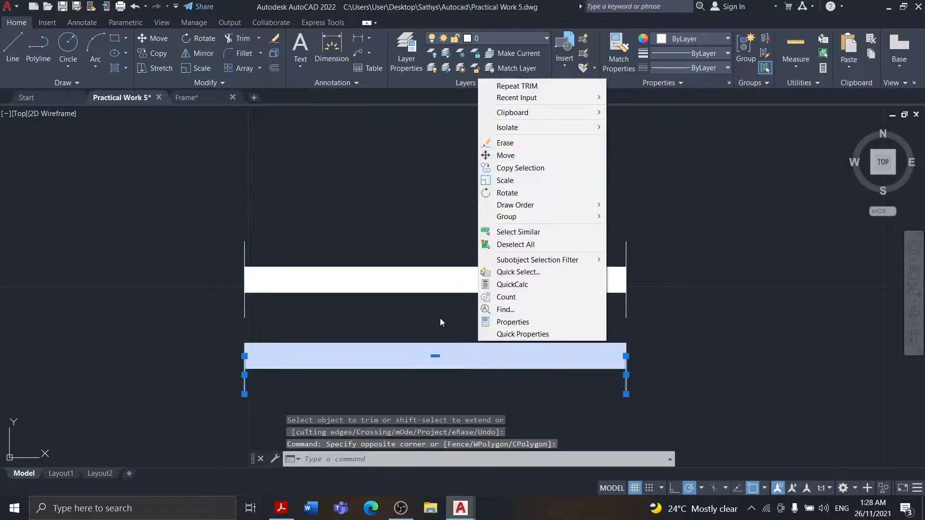
click(505, 155)
click(626, 356)
click(626, 318)
click(593, 147)
click(553, 155)
scroll(656, 334, down, 5)
key(ctrl+s)
Try a vertical linear dimension over the left end of the double bar, and undo it
click(289, 510)
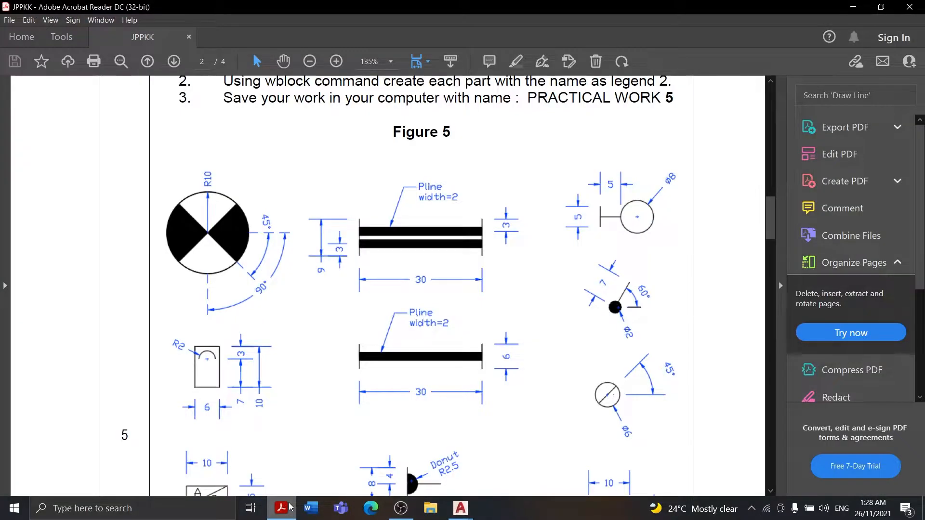
click(290, 505)
click(358, 39)
scroll(605, 324, up, 5)
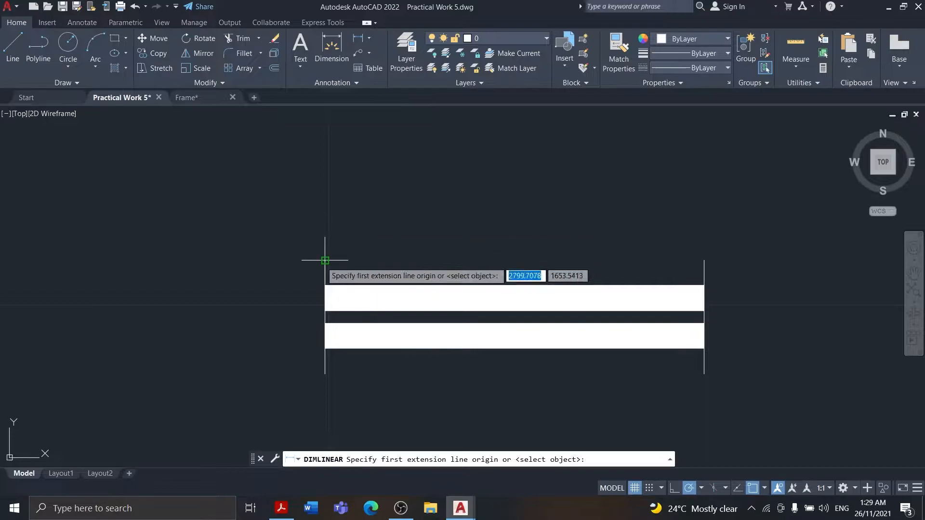
click(326, 261)
click(325, 375)
click(285, 300)
key(ctrl+z)
Dimension the overall height of the double bar's left end line, placing the dimension well to its left
middle_drag(564, 225, 277, 175)
click(332, 47)
scroll(152, 243, up, 5)
click(299, 245)
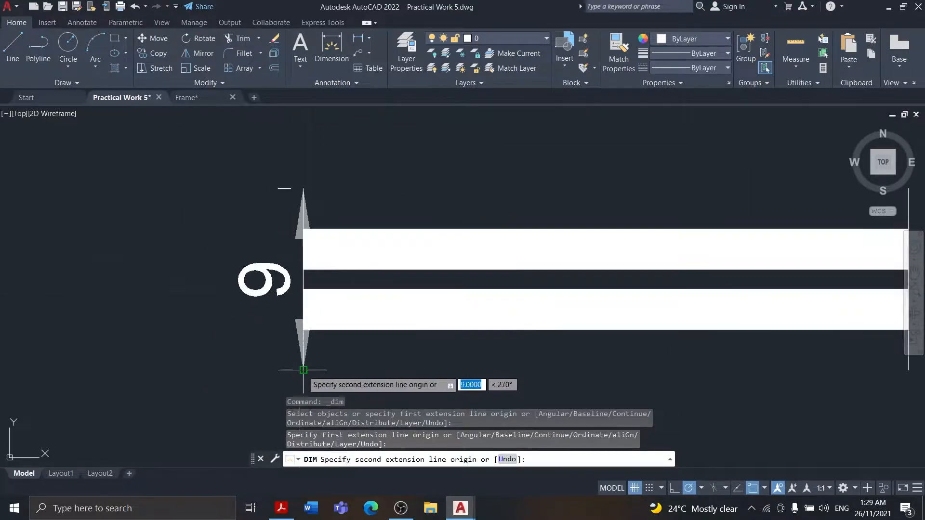
click(303, 370)
click(173, 289)
Add a vertical linear dimension from the lower bar's centreline to the bottom of the left end line, inside the overall dimension
click(358, 39)
click(401, 255)
click(401, 317)
click(361, 244)
scroll(428, 148, down, 5)
Clear the selection around the double bar and save the drawing
click(428, 148)
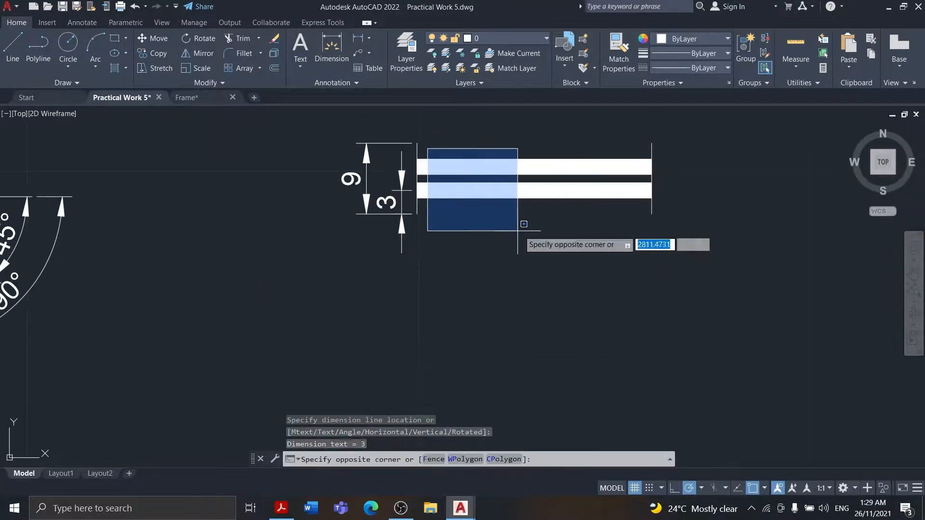
click(518, 231)
middle_drag(518, 231, 418, 268)
click(406, 151)
right_click(406, 151)
click(359, 171)
key(ctrl+s)
Dimension the length of the double bar below the symbol, as on the reference sheet
click(291, 508)
click(292, 509)
click(293, 509)
click(289, 509)
click(332, 47)
click(318, 251)
click(553, 251)
click(539, 274)
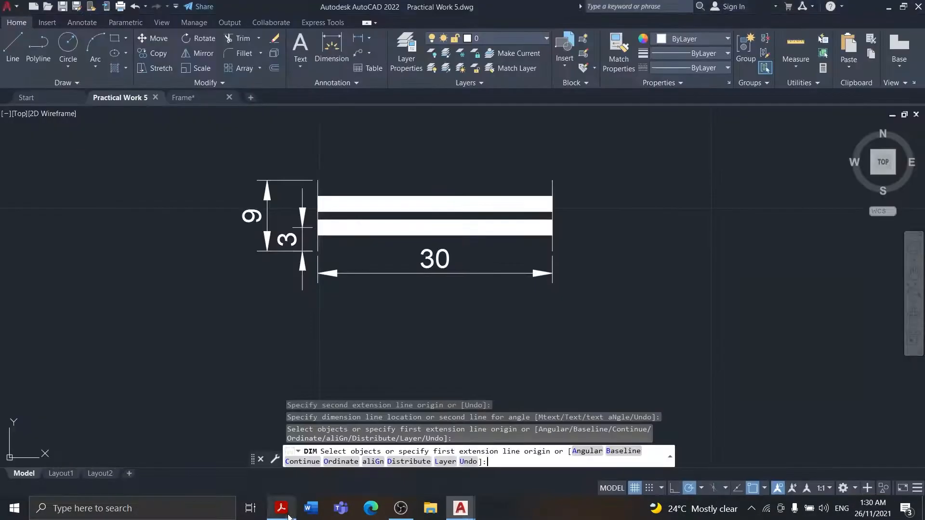
Dimension from the top of the right end line to the upper bar's centreline, placing it to the right of the symbol
click(287, 514)
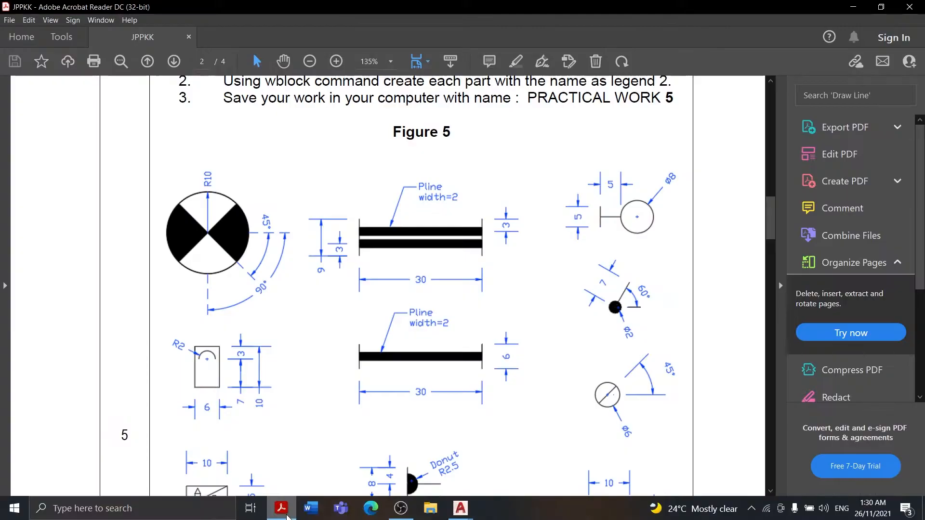
click(288, 517)
click(336, 44)
click(552, 182)
click(552, 202)
click(581, 207)
key(Escape)
Examine the Pline leader note on the double bar in Figure 5 of the reference sheet
click(290, 513)
click(290, 513)
click(289, 515)
click(290, 515)
click(288, 513)
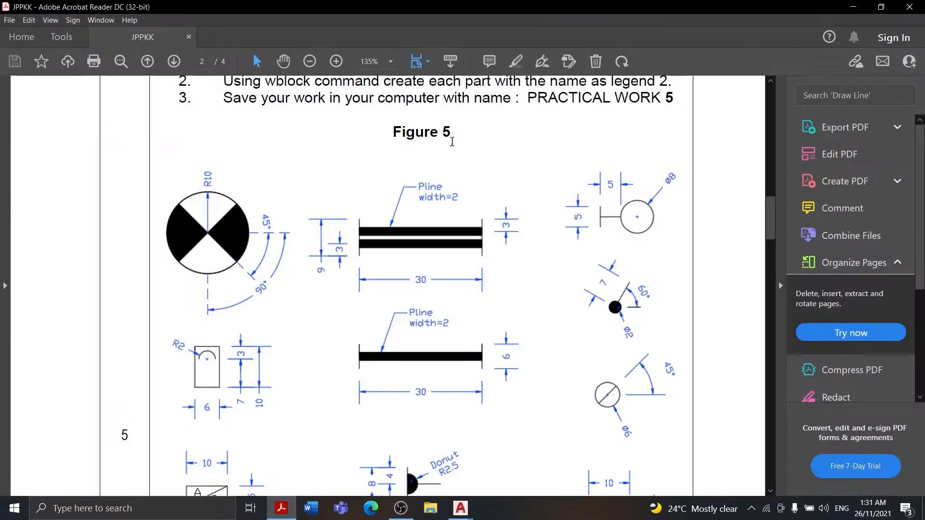
click(853, 7)
scroll(398, 135, down, 2)
click(288, 513)
click(288, 513)
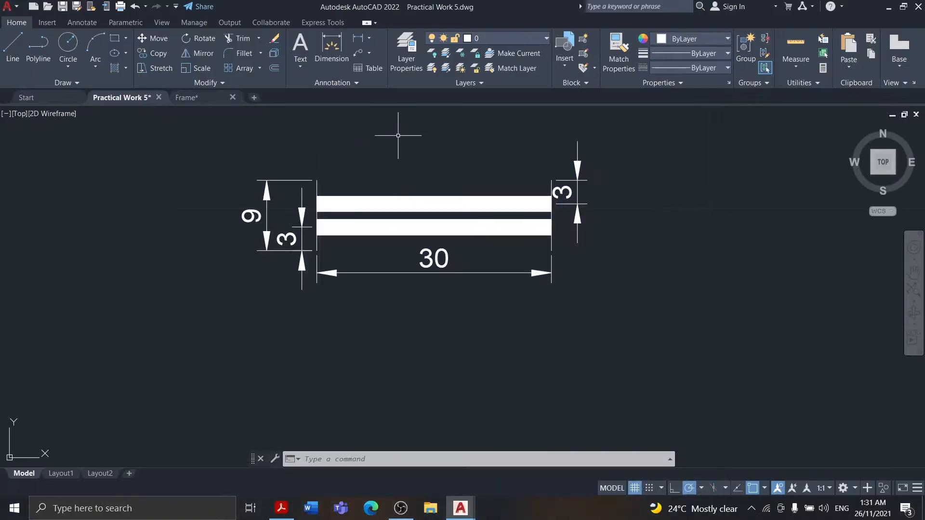
Add a multileader pointing at the upper bar, with its landing above and to the right of the arrowhead
middle_drag(390, 165, 344, 206)
click(369, 53)
click(381, 72)
scroll(383, 223, up, 2)
click(392, 256)
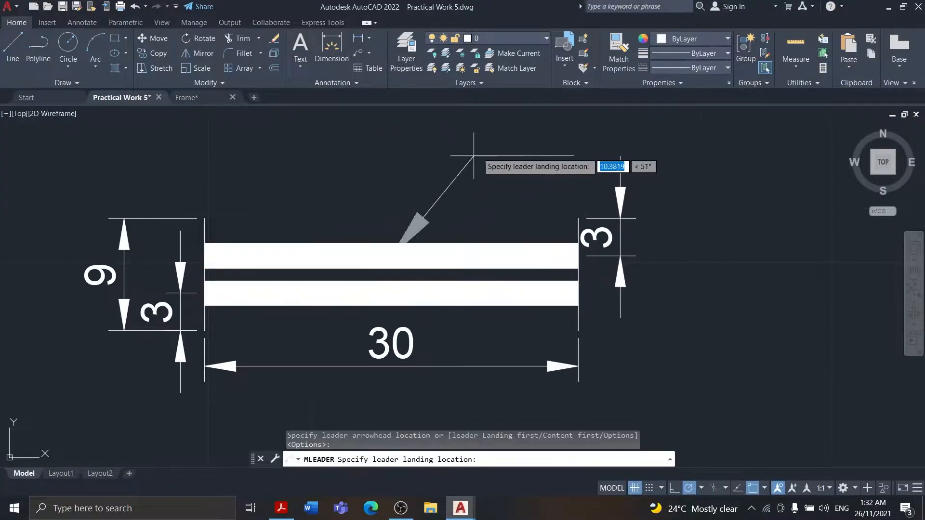
scroll(483, 142, down, 4)
click(458, 139)
Move the leader left along the upper bar so its arrow points left of the bar's middle
middle_drag(522, 129, 420, 194)
scroll(420, 194, up, 2)
click(335, 212)
click(313, 226)
drag(312, 226, 303, 218)
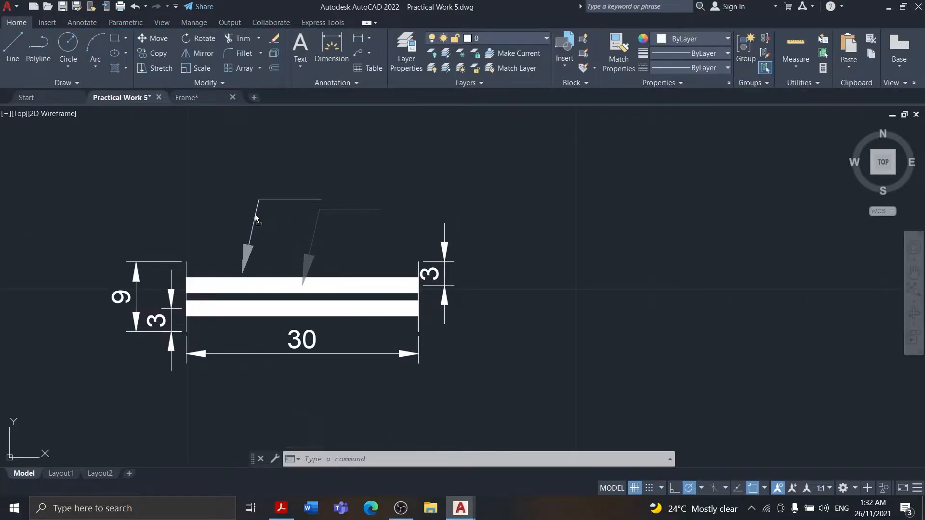
Add the multiline text "Pline Width = 2" at the end of the leader's landing
click(301, 44)
click(332, 188)
click(370, 195)
text(Pl)
click(286, 511)
click(286, 512)
text(ine)
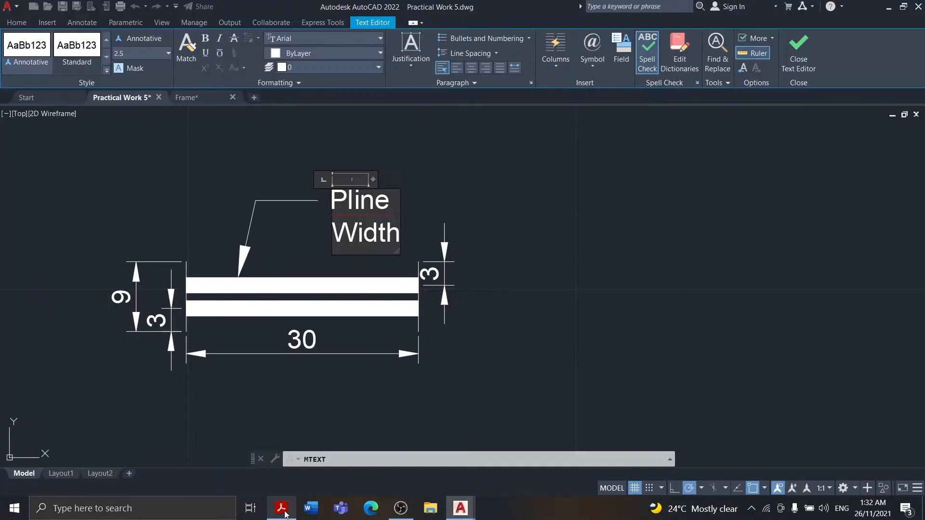
click(191, 259)
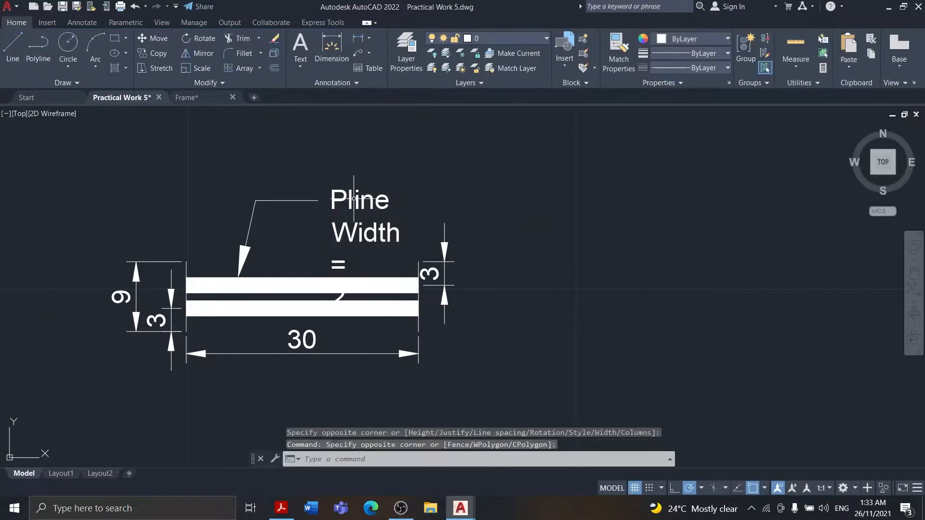
Widen the note's text frame so "Width = 2" fits on one line, and shift the leader further left
double_click(356, 200)
drag(404, 180, 475, 180)
click(487, 215)
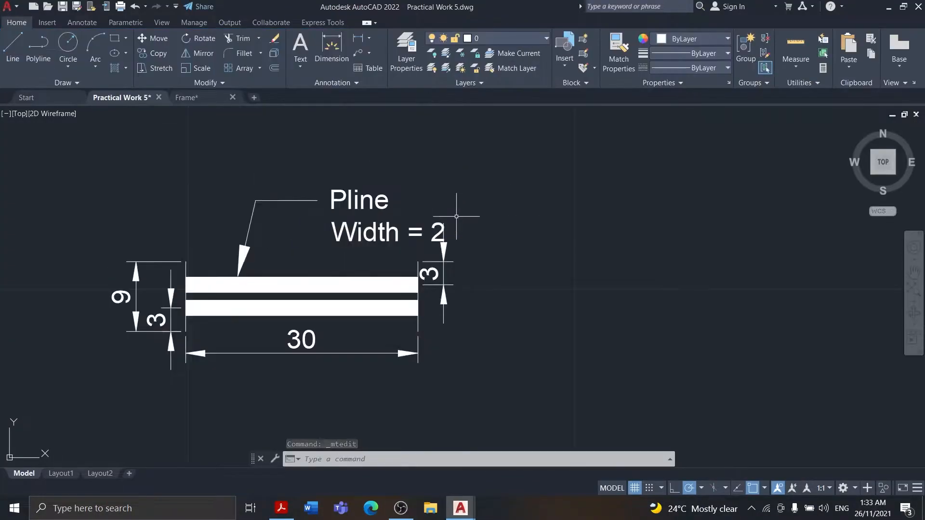
click(265, 201)
drag(251, 219, 225, 217)
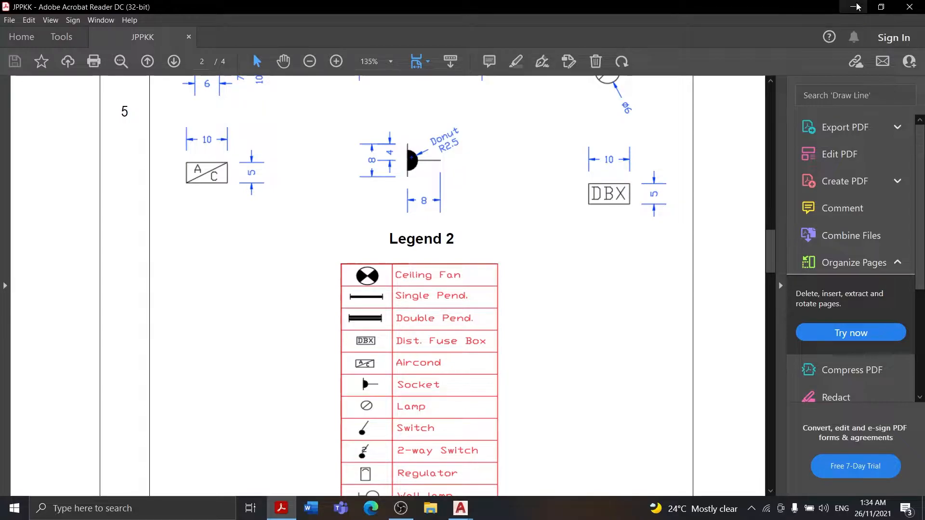
Add the multiline text label "Ceiling Fan" below the fan symbol with a text height of 6
click(858, 7)
click(291, 305)
click(387, 296)
scroll(408, 282, down, 2)
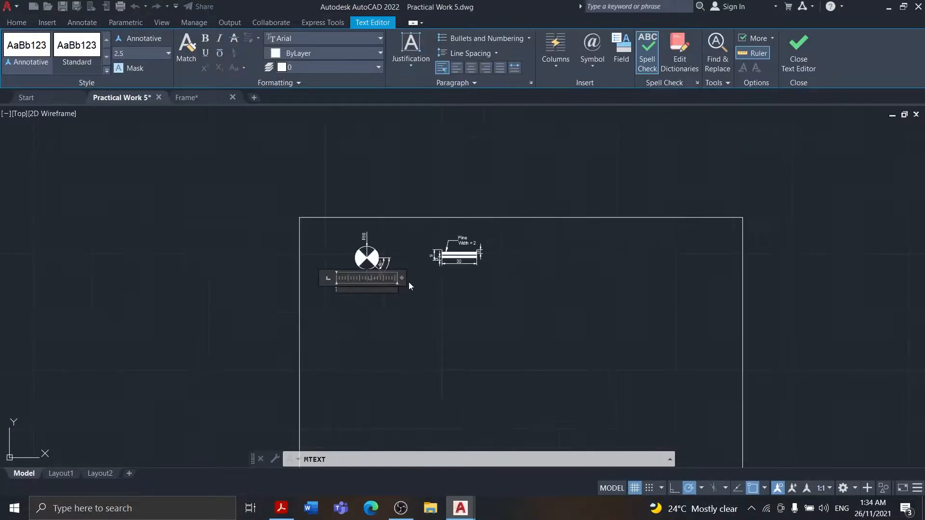
scroll(410, 283, up, 4)
text(Ceiling Fan)
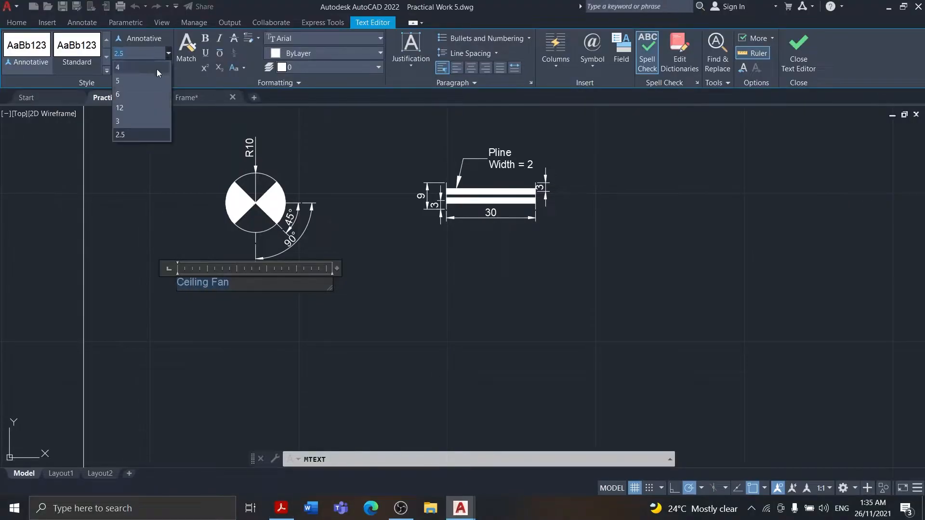
click(144, 95)
click(284, 318)
Reposition the "Ceiling Fan" label so it sits beneath the fan symbol and its angular dimensions
click(250, 283)
drag(250, 283, 276, 277)
click(369, 279)
click(528, 264)
scroll(795, 217, down, 3)
click(471, 255)
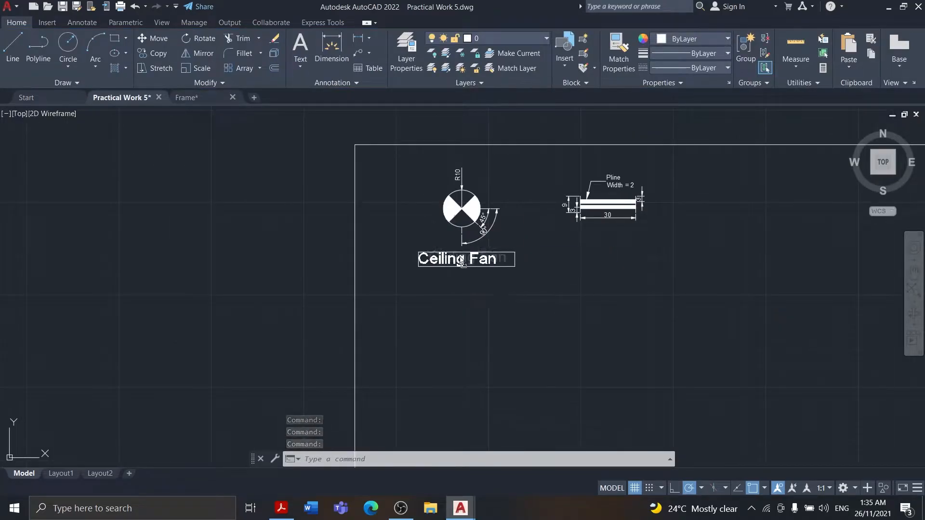
drag(468, 266, 468, 263)
key(Escape)
Check the symbol names in Legend 2 and add the text label "Double Pand" below the double bar symbol
click(281, 509)
click(281, 508)
click(281, 509)
scroll(462, 294, up, 3)
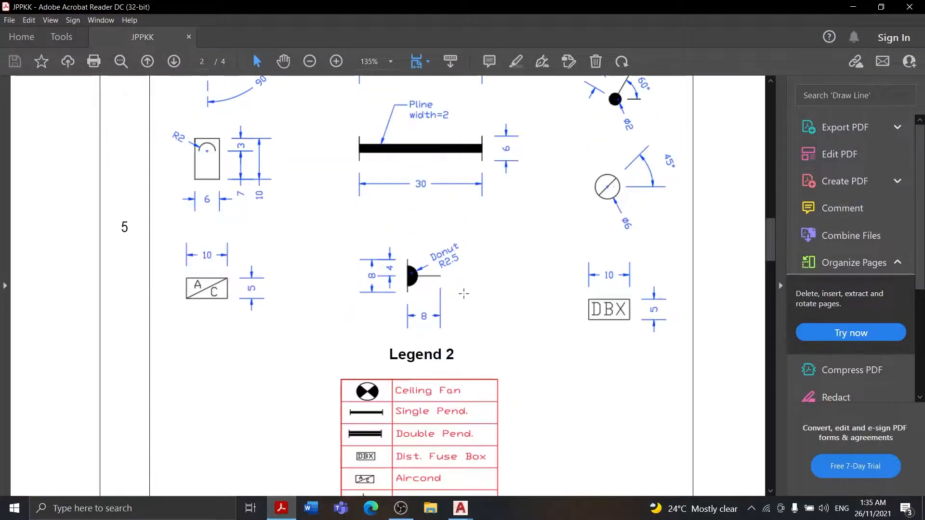
click(857, 6)
click(301, 44)
click(576, 233)
click(660, 254)
text(D)
text(ouble)
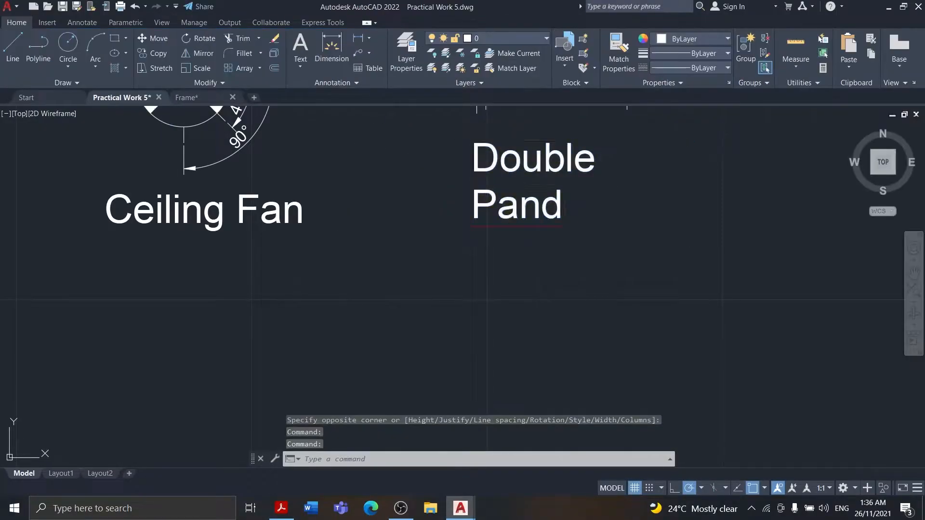
Adjust the "Double Pand" label's placement so it reads on one line beneath the double bar
scroll(439, 270, down, 2)
click(477, 157)
drag(477, 156, 483, 186)
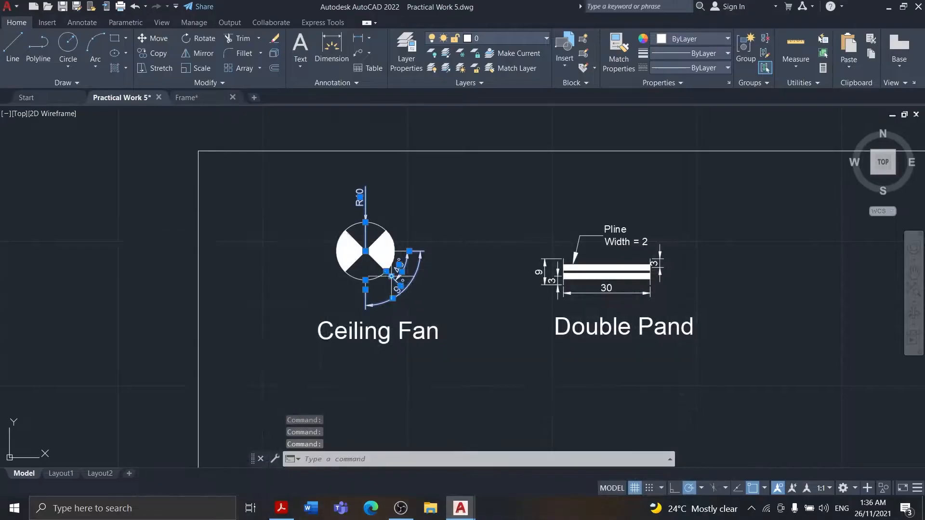
Colour the dimensions of both symbols and the double bar's Pline note cyan
click(693, 39)
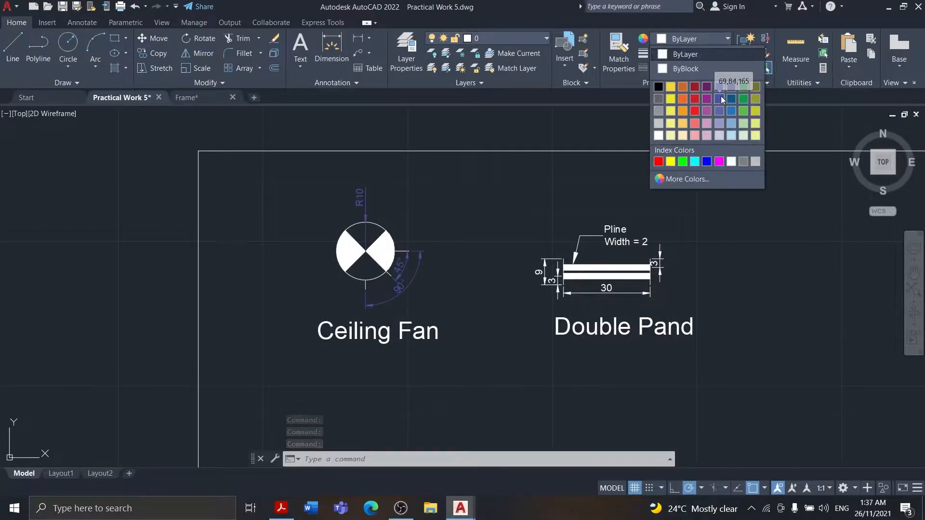
click(697, 165)
click(477, 193)
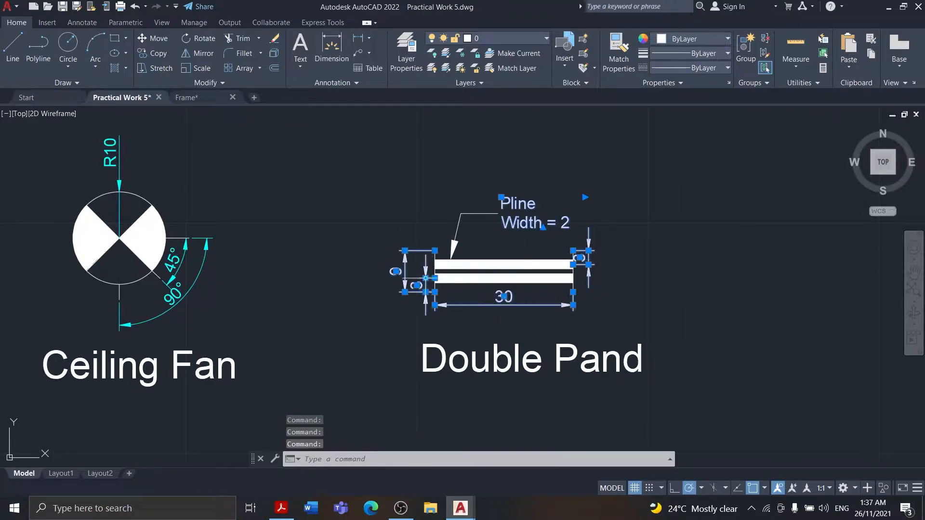
click(694, 39)
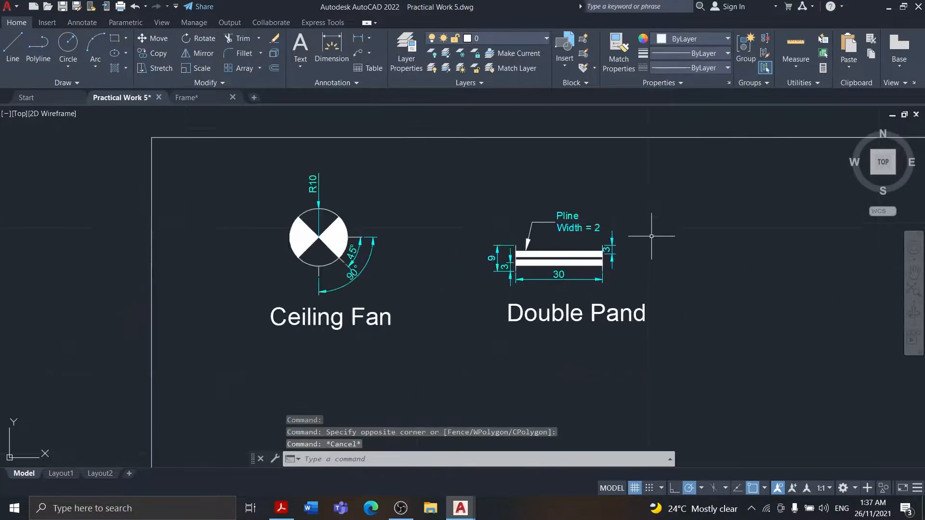
Compare the drawing with Figure 5 on the reference sheet and return to AutoCAD
click(291, 514)
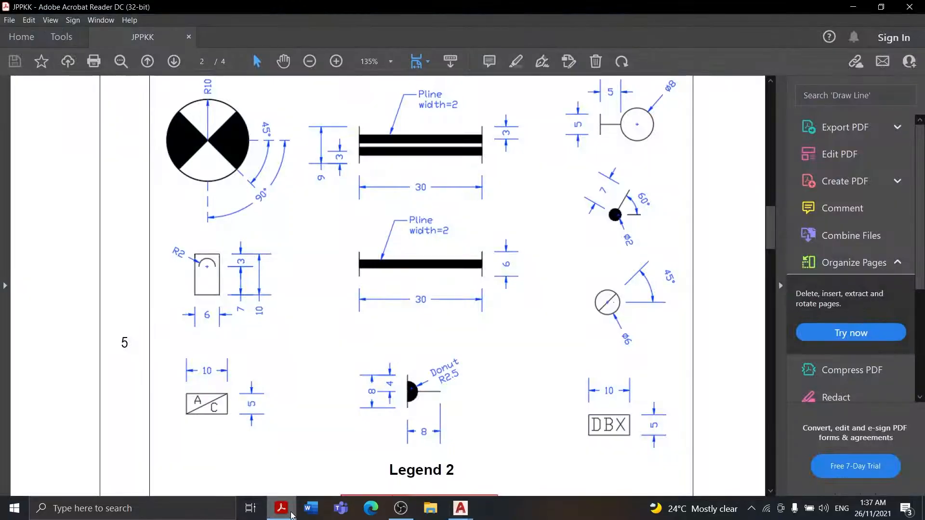
scroll(356, 308, up, 1)
click(853, 7)
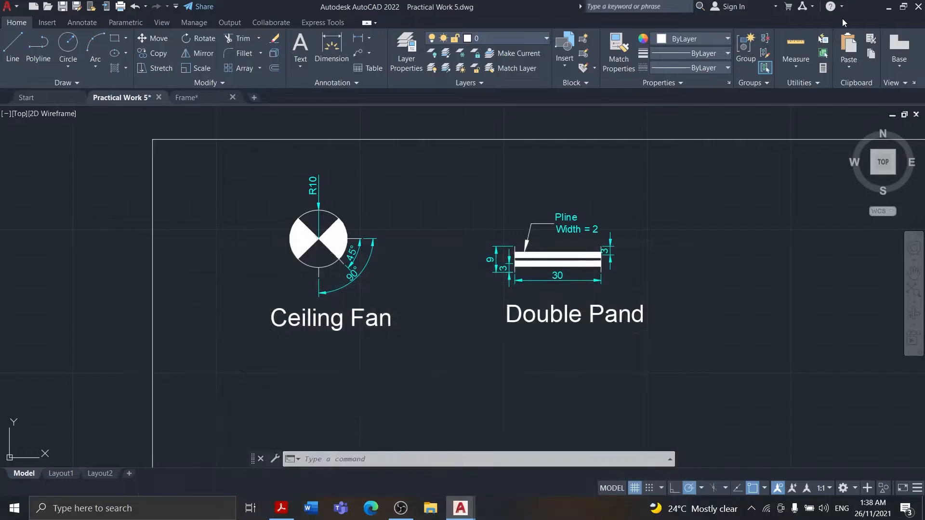
Check the wall lamp symbol's dimensions in Figure 5 on the reference sheet and return to the empty area beside the double bar in AutoCAD
click(282, 511)
click(282, 512)
click(282, 512)
click(282, 512)
click(281, 512)
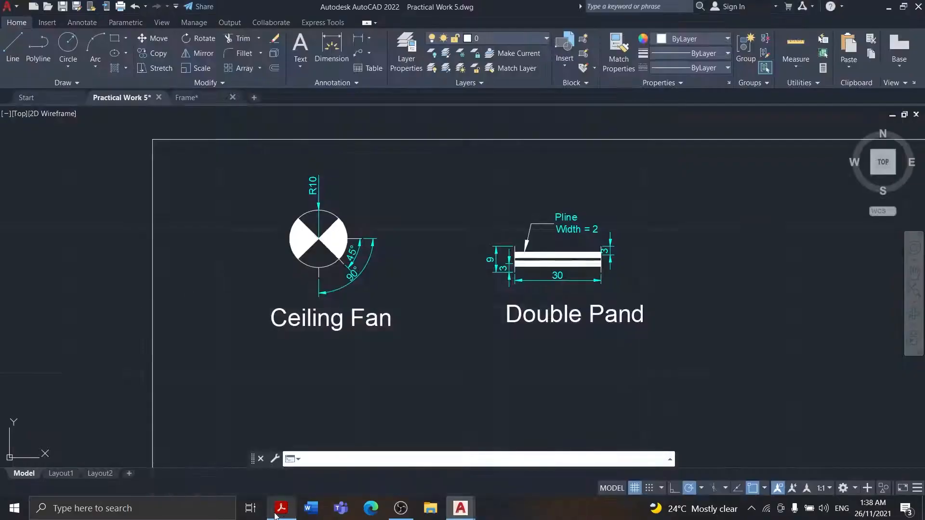
click(281, 512)
click(281, 511)
scroll(374, 260, down, 4)
middle_drag(590, 283, 580, 279)
scroll(580, 279, up, 5)
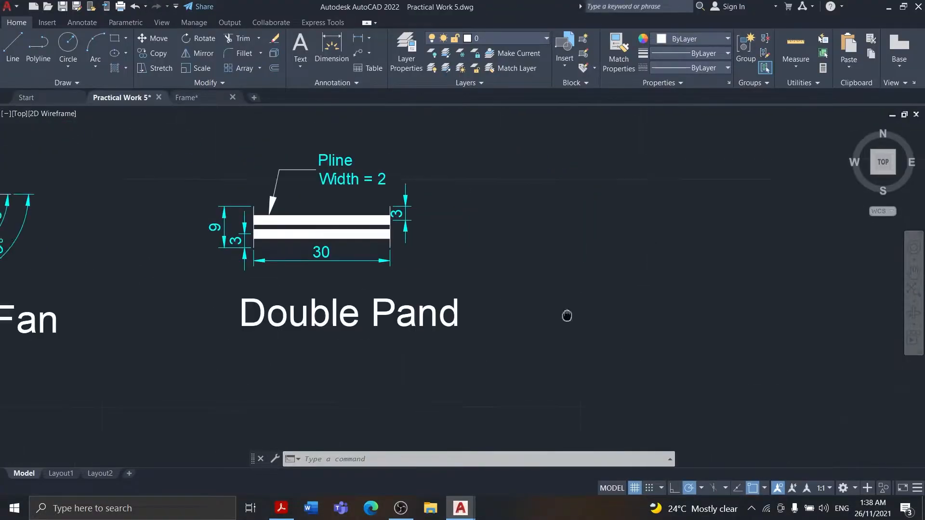
click(282, 512)
click(853, 7)
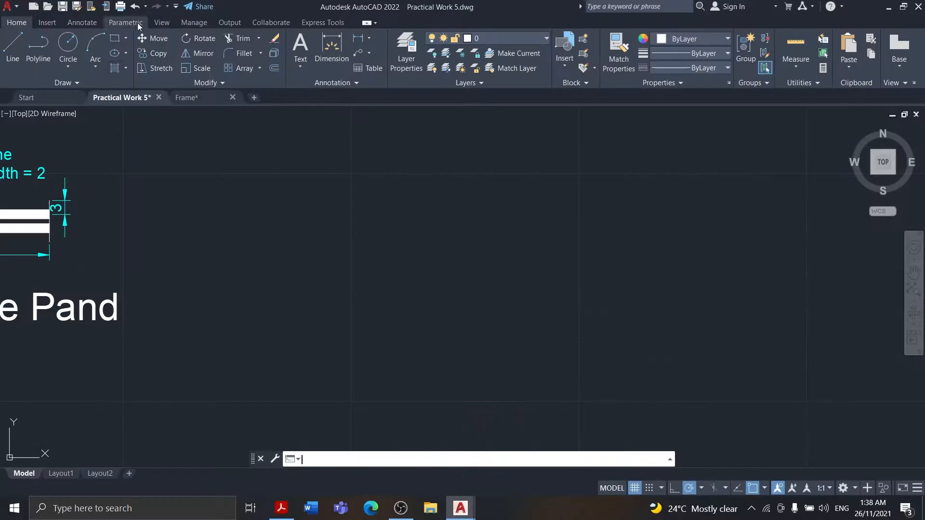
Try to draw the wall lamp's circle by its diameter in the empty area beside the double bar, and undo the attempt
click(68, 66)
click(100, 90)
click(282, 510)
click(282, 510)
click(155, 194)
text(d)
key(Return)
key(Return)
click(68, 44)
click(71, 48)
click(409, 186)
key(Return)
right_click(457, 174)
click(474, 142)
key(ctrl+z)
Draw the wall lamp's circle with a diameter of 8 and compare it with the Figure 5 sheet
click(68, 44)
text(8)
key(Return)
text(8)
key(Return)
click(282, 509)
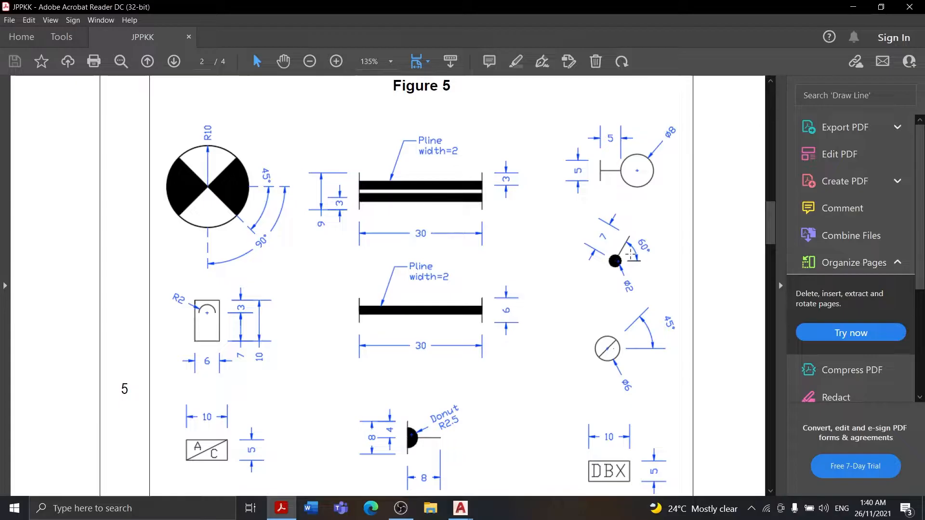
click(853, 7)
Draw the lamp's horizontal stem and its vertical end bar in 2.5 halves, and trim the stem inside the circle
click(12, 47)
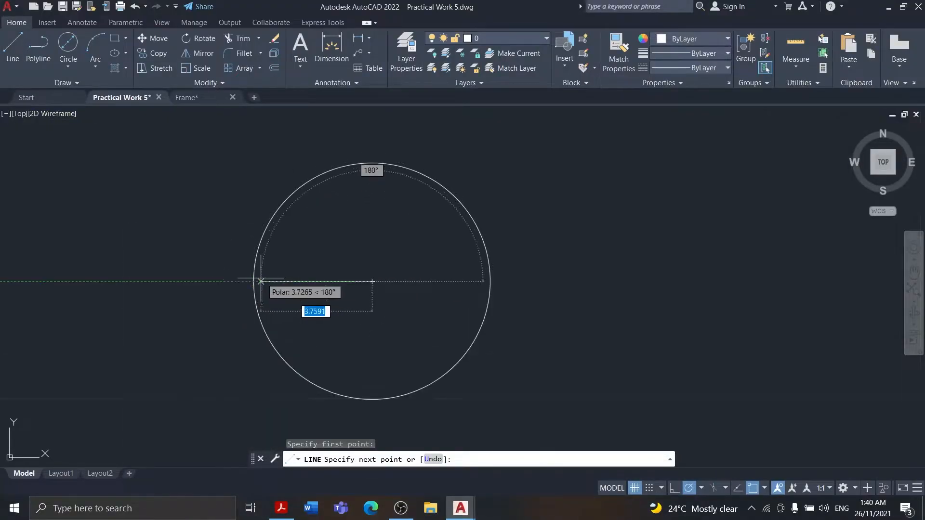
click(12, 46)
click(106, 281)
text(2.5)
key(Return)
scroll(187, 265, down, 2)
click(242, 38)
click(292, 275)
Dimension the height of the vertical end bar on its outer side, following Figure 5
click(281, 506)
click(281, 506)
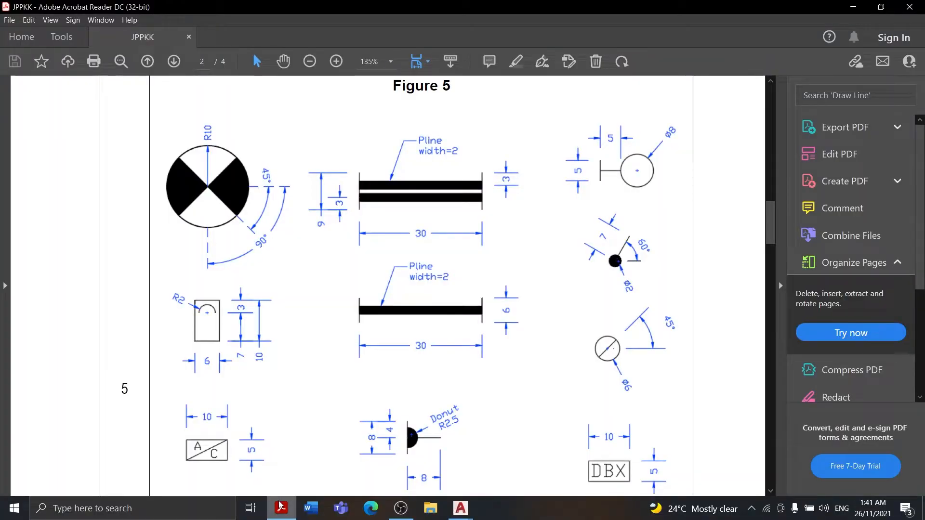
click(276, 503)
click(331, 47)
click(137, 230)
click(137, 322)
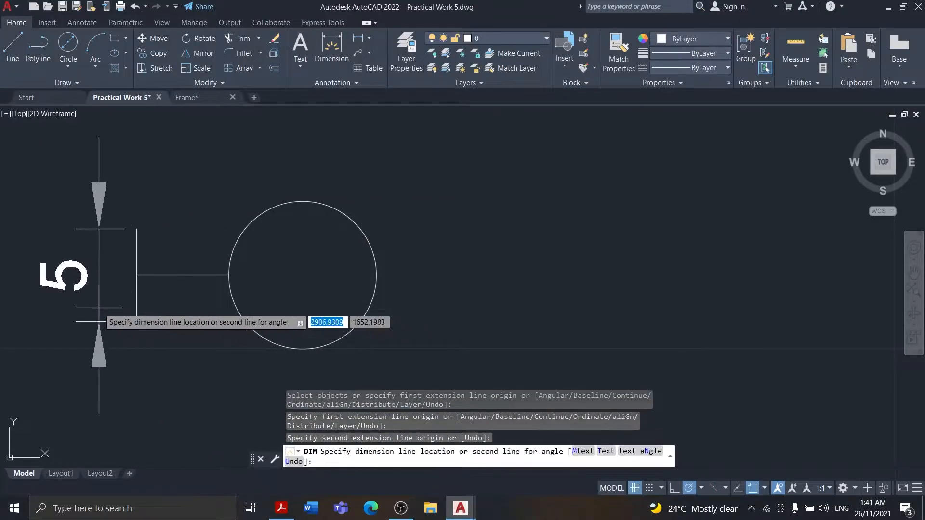
click(101, 306)
click(281, 506)
click(281, 506)
Dimension the stem's length above the symbol, from the end bar to the circle, and check Figure 5
click(331, 48)
click(137, 229)
click(229, 275)
middle_drag(161, 123, 208, 207)
click(205, 176)
click(281, 507)
click(282, 509)
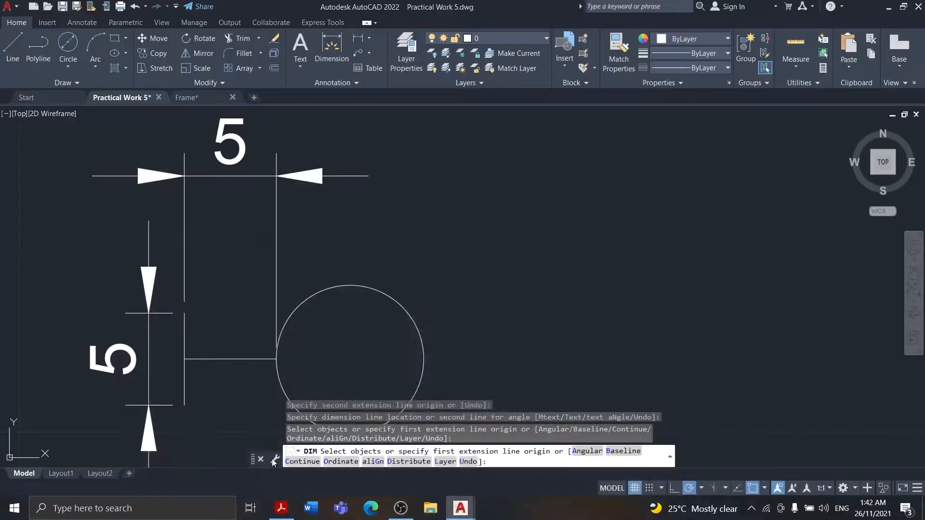
Try to reposition the stem's length dimension, and undo the change together with the dimension
key(Escape)
click(203, 178)
click(186, 174)
drag(226, 176, 228, 165)
double_click(203, 266)
click(311, 242)
key(ctrl+z)
key(ctrl+z)
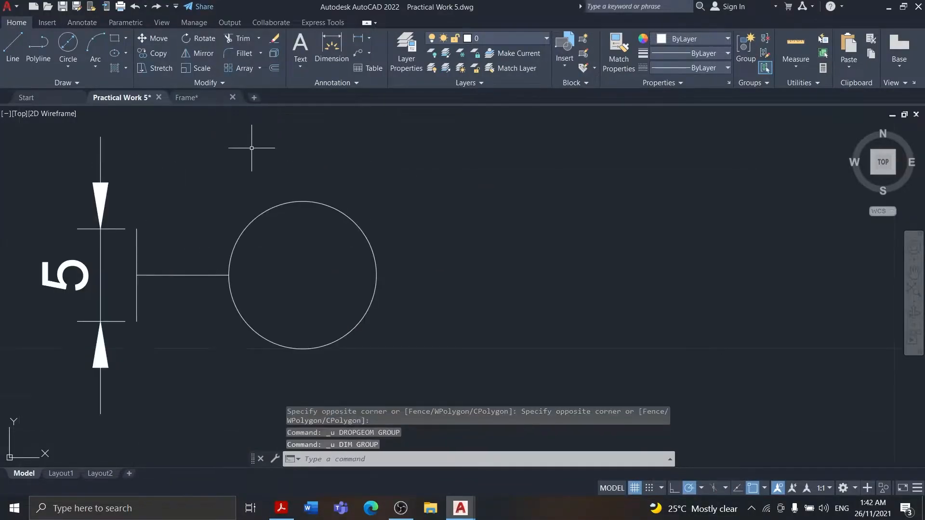
Dimension the stem's length from the end bar to the circle and move the dimension higher above the symbol
middle_drag(252, 148, 350, 196)
click(331, 47)
click(236, 277)
click(328, 323)
click(284, 161)
click(282, 161)
click(306, 285)
click(285, 160)
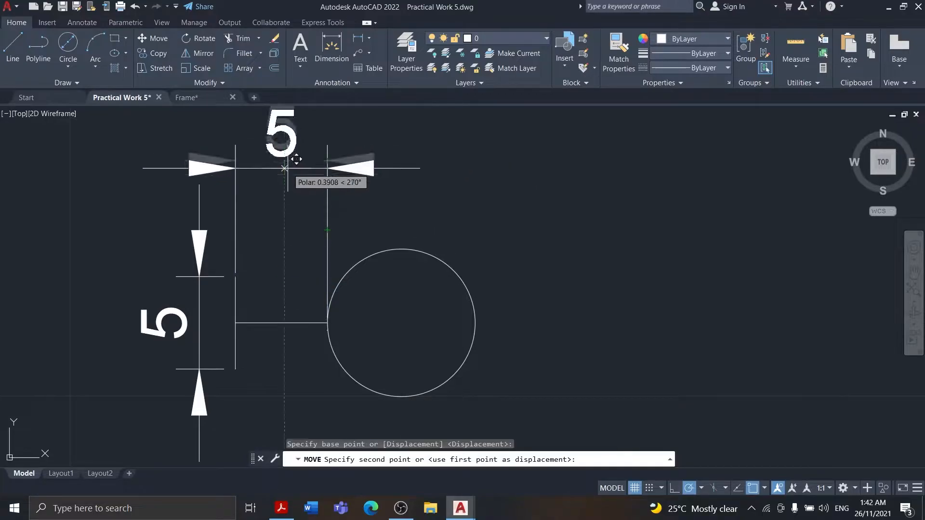
click(284, 139)
Colour the end bar and stem dimensions cyan and save the drawing
scroll(406, 184, down, 2)
click(281, 509)
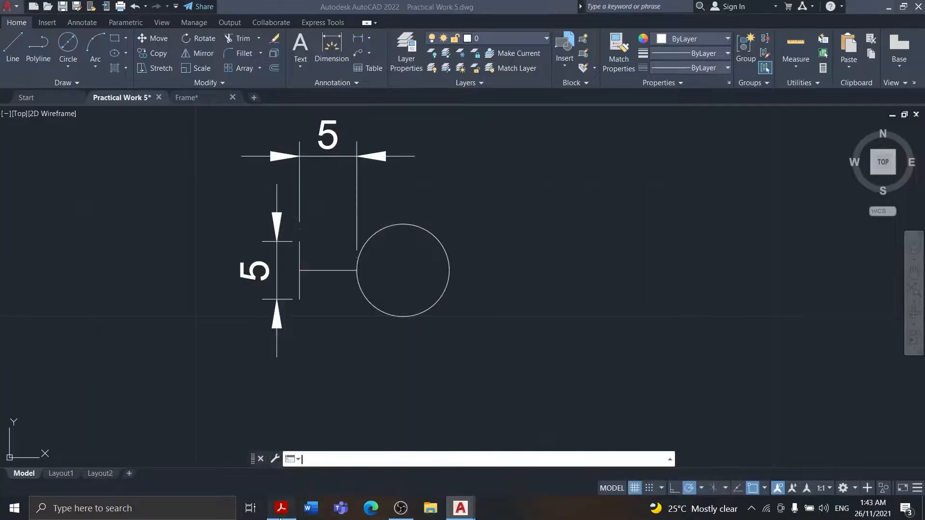
click(281, 509)
click(256, 268)
click(254, 270)
key(Escape)
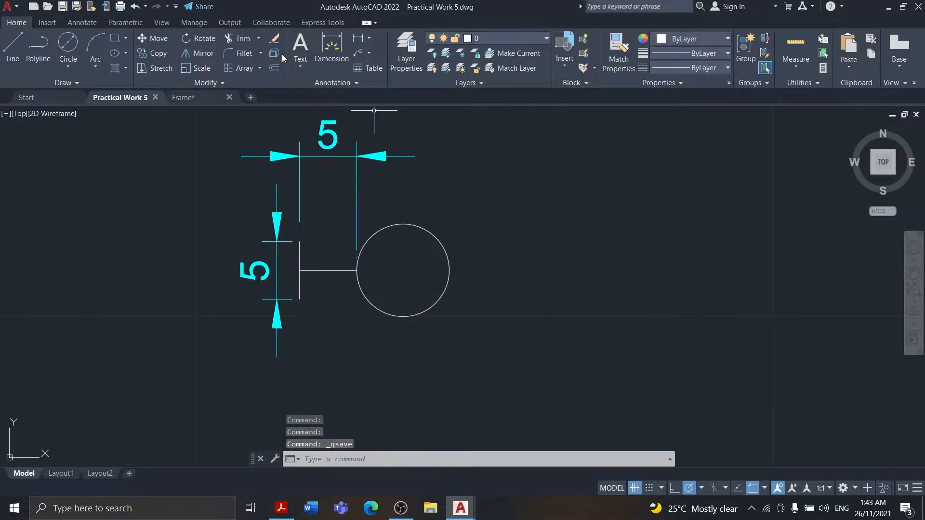
Add a diameter dimension to the lamp's circle, placed on its upper right as in Figure 5
click(369, 39)
click(384, 181)
scroll(403, 231, up, 4)
click(484, 246)
scroll(528, 245, down, 4)
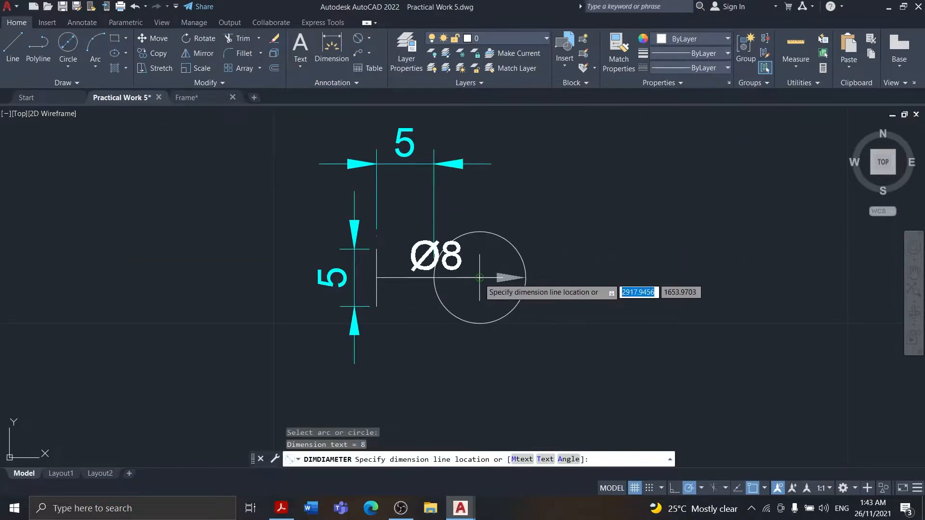
click(277, 505)
click(278, 505)
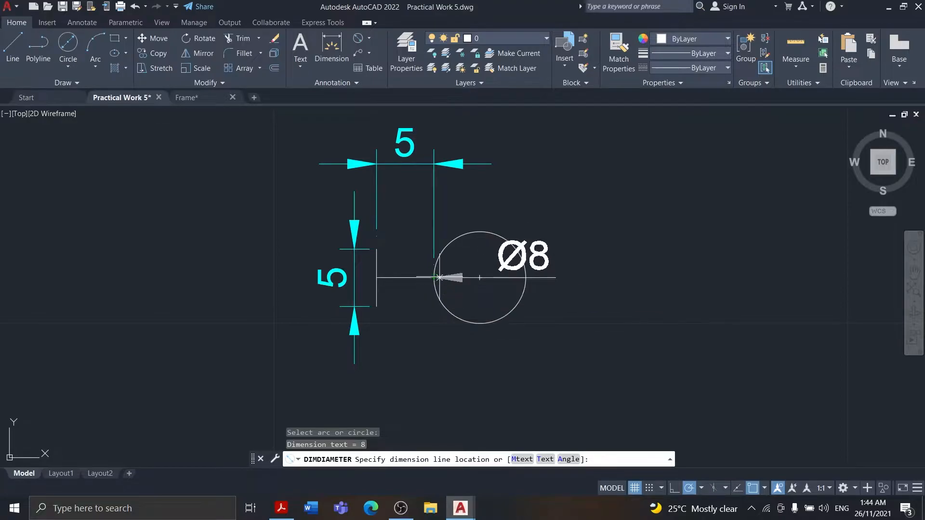
click(282, 509)
click(283, 512)
click(511, 244)
click(522, 242)
click(514, 248)
Adjust the circle's diameter dimension outside the symbol and colour it cyan
right_click(569, 202)
click(597, 273)
click(583, 183)
click(611, 219)
click(612, 219)
key(Escape)
click(583, 195)
click(699, 39)
click(698, 161)
click(620, 249)
key(Escape)
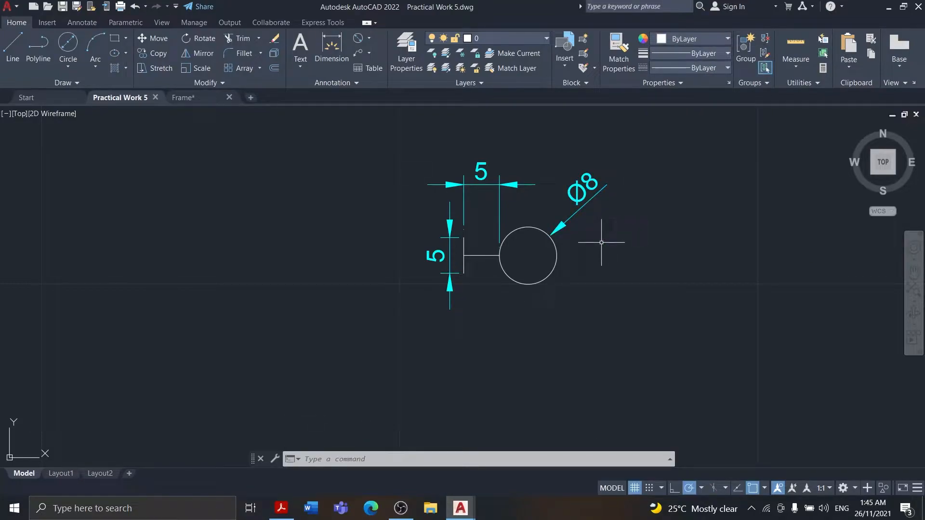
Check the symbol's name on the reference sheet and add the text label "Wall Lamp" below the lamp symbol
click(285, 512)
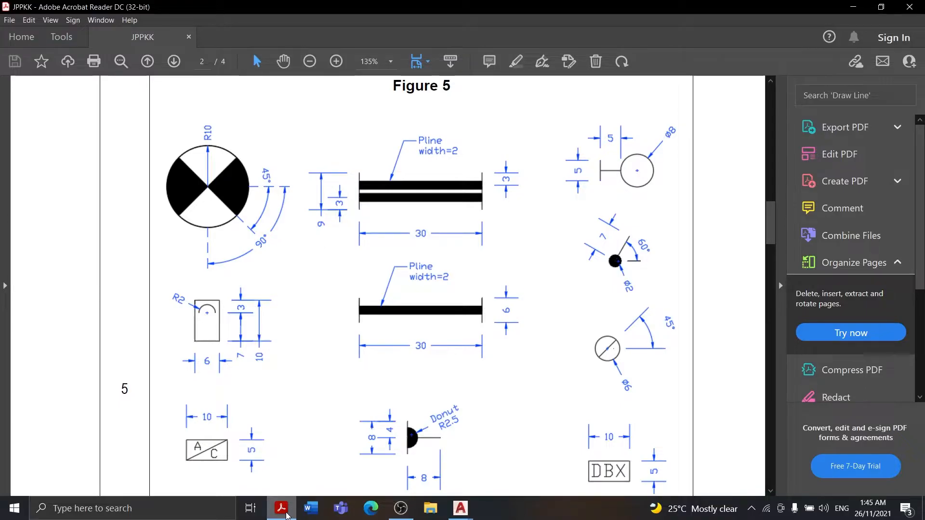
click(285, 511)
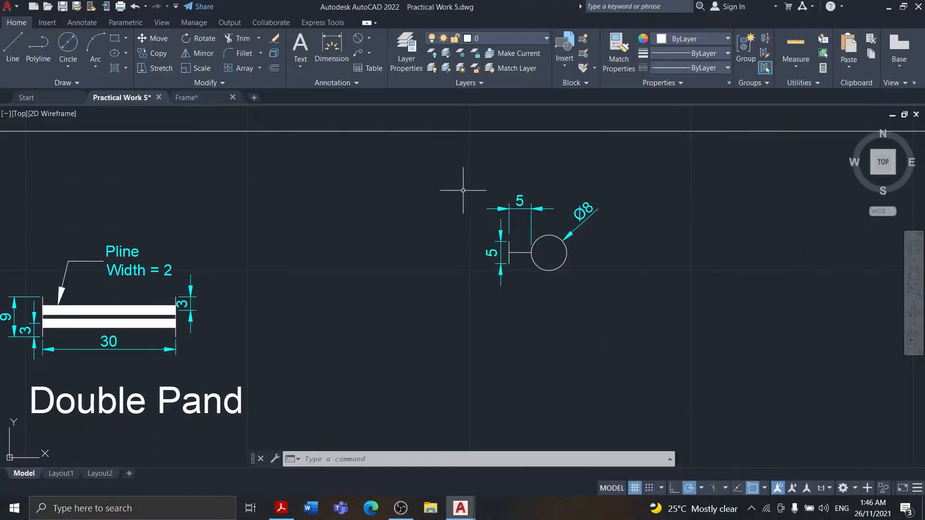
click(284, 512)
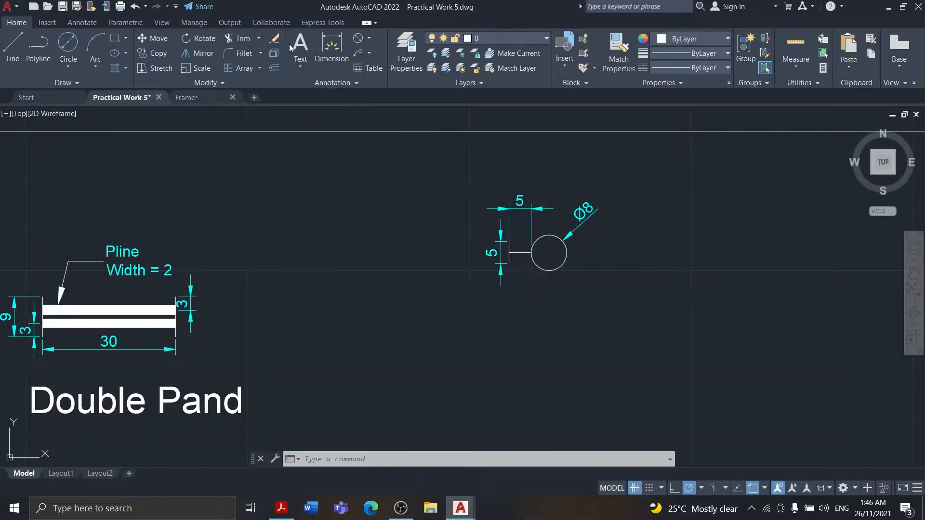
click(299, 45)
click(516, 292)
click(593, 311)
text(Wall LA)
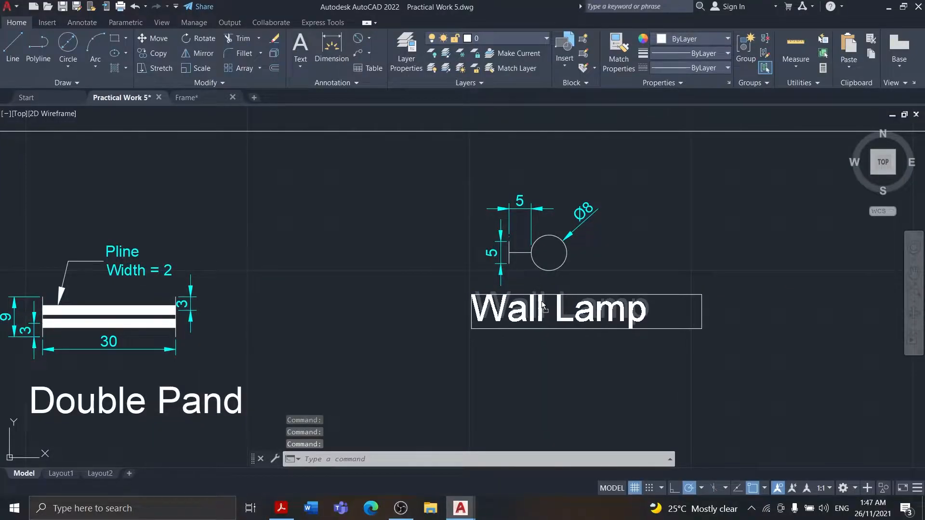
Move the wall lamp symbol and its label in line with the ceiling fan and double bar symbols
scroll(602, 262, down, 3)
click(476, 204)
click(667, 315)
drag(558, 284, 505, 333)
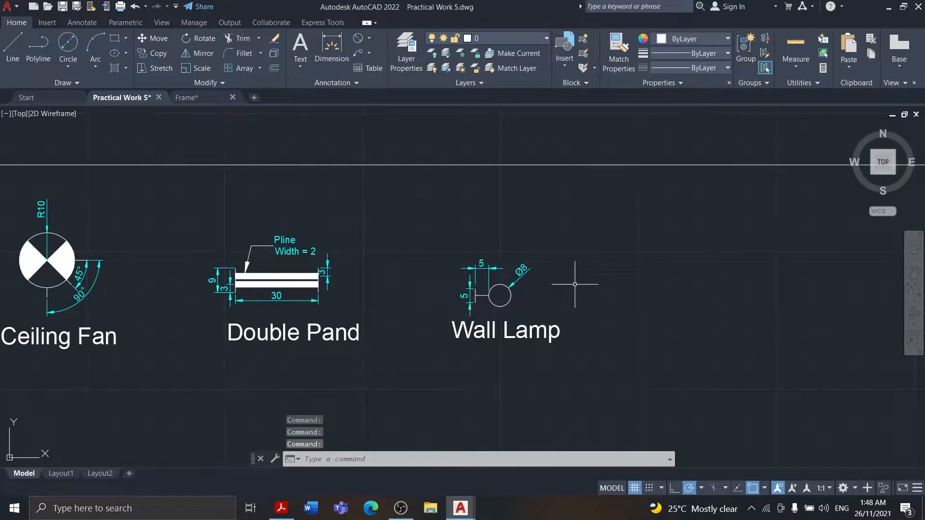
scroll(574, 283, down, 2)
scroll(580, 282, up, 2)
Examine the remaining Figure 5 symbols on the reference sheet and return to the empty space below the wall lamp in AutoCAD
mouse_move(403, 510)
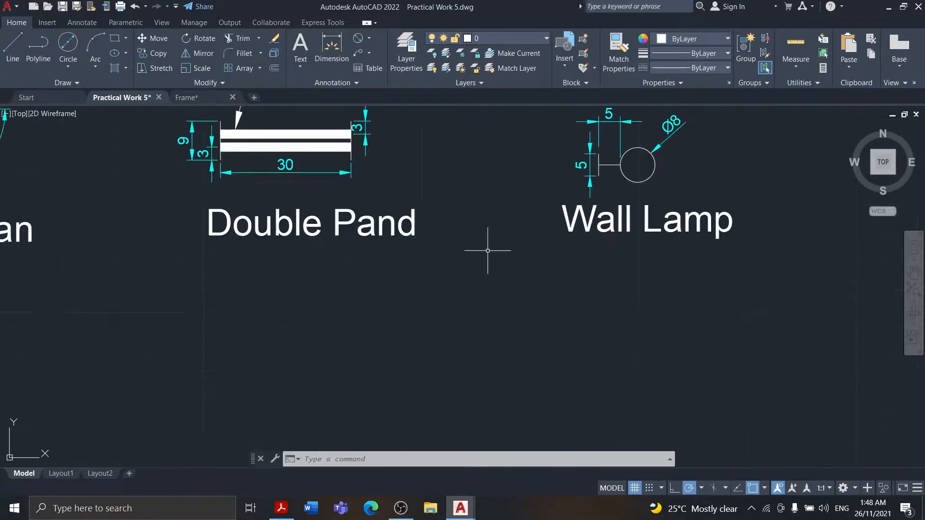
scroll(511, 227, down, 2)
click(282, 509)
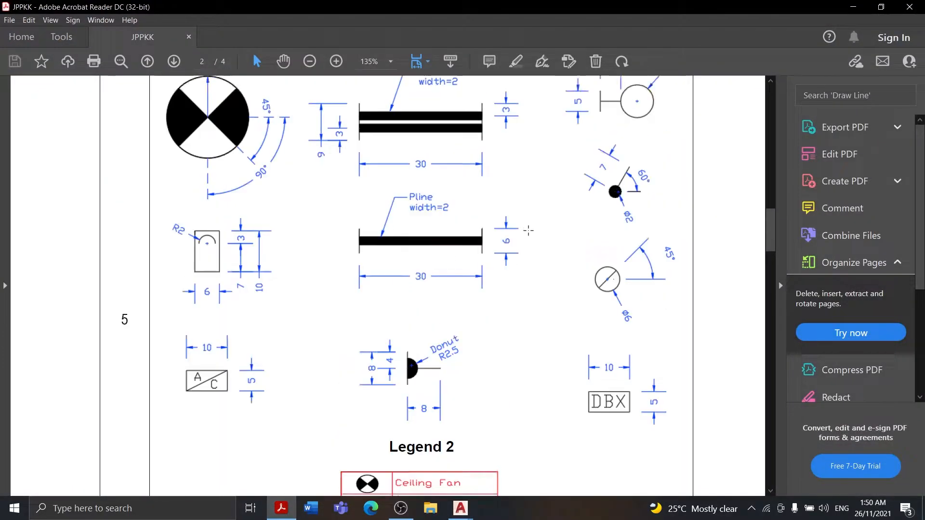
scroll(387, 281, down, 1)
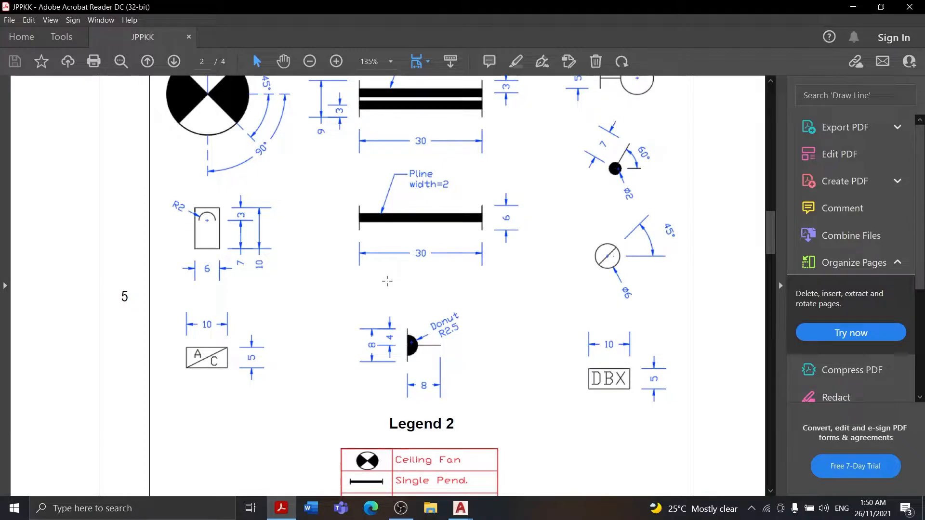
scroll(387, 281, up, 1)
click(460, 508)
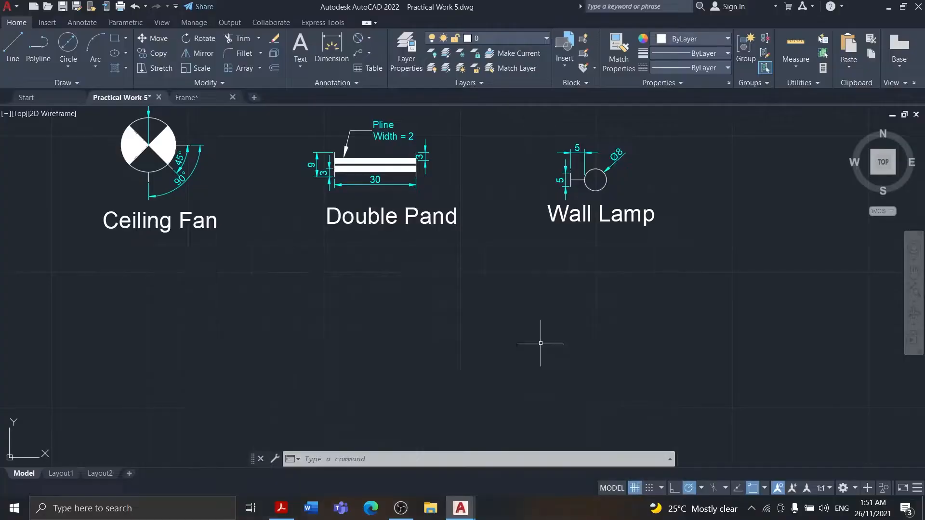
scroll(541, 340, down, 2)
middle_drag(619, 310, 413, 198)
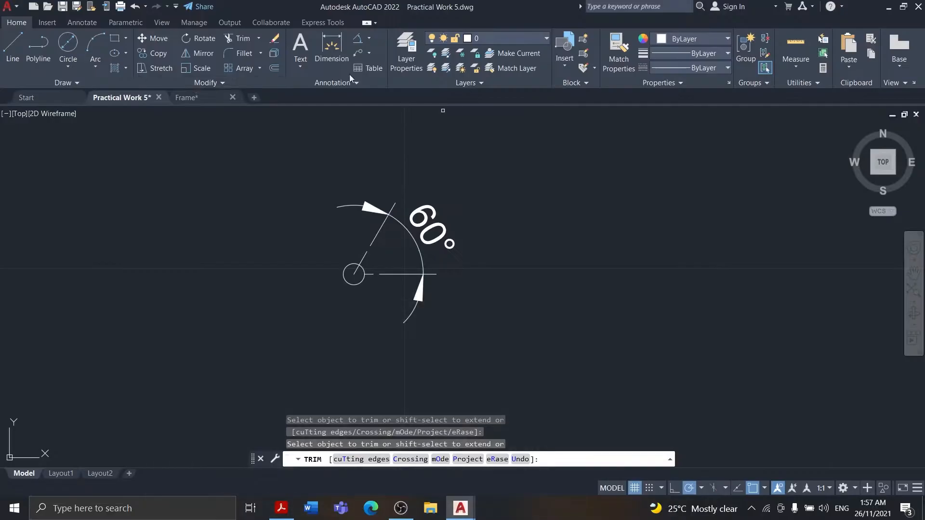
Try to dimension the angle between the small circle's slanted and horizontal lines, and undo the attempt
click(332, 48)
click(354, 274)
scroll(372, 251, up, 4)
right_click(335, 229)
click(353, 247)
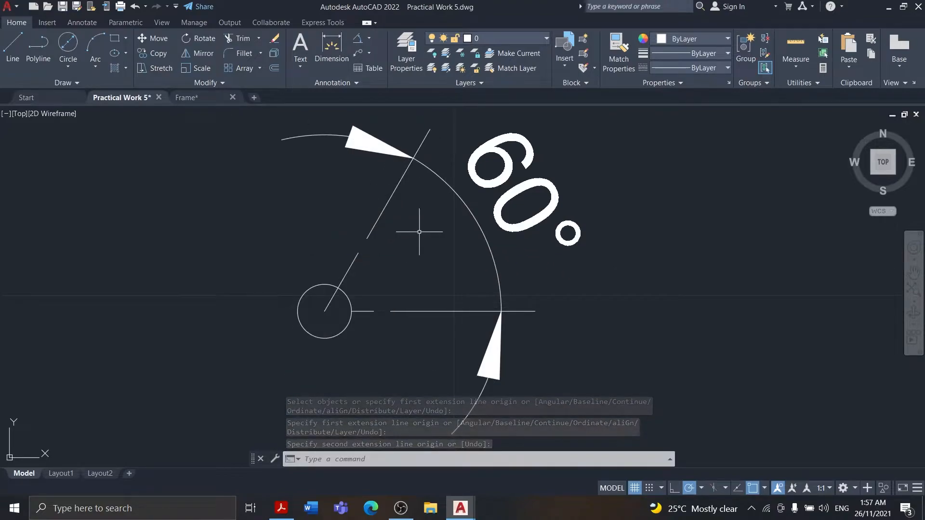
key(ctrl+z)
key(ctrl+z)
key(ctrl+z)
Draw a slanted line 7 long up from the small circle's centre and check it against Figure 5
click(19, 58)
click(336, 259)
scroll(391, 193, down, 2)
text(7)
key(Return)
right_click(448, 152)
click(471, 159)
click(279, 506)
click(280, 506)
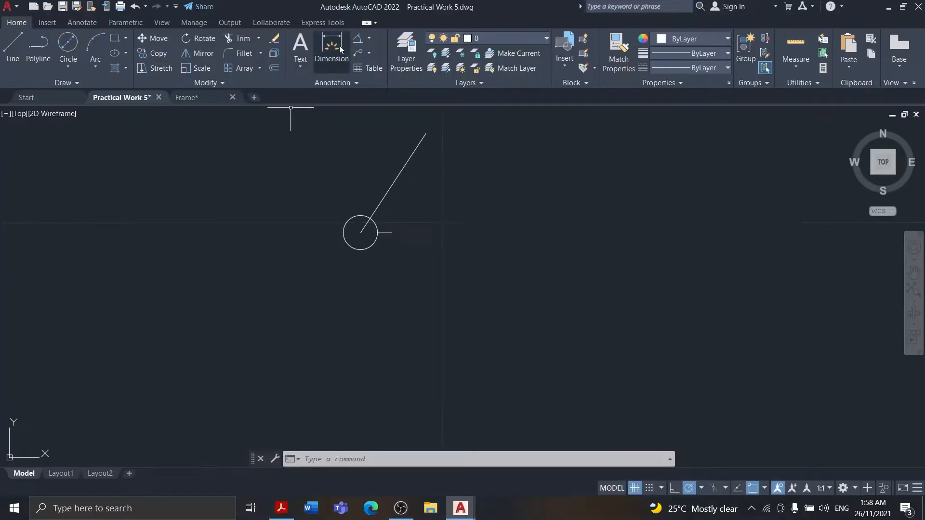
Delete the slanted line and the short horizontal line at the small circle
key(Escape)
click(19, 58)
click(360, 233)
right_click(387, 234)
click(458, 145)
key(Delete)
Draw a horizontal line 7 long to the right from the small circle's centre
click(18, 57)
scroll(366, 228, up, 2)
click(356, 235)
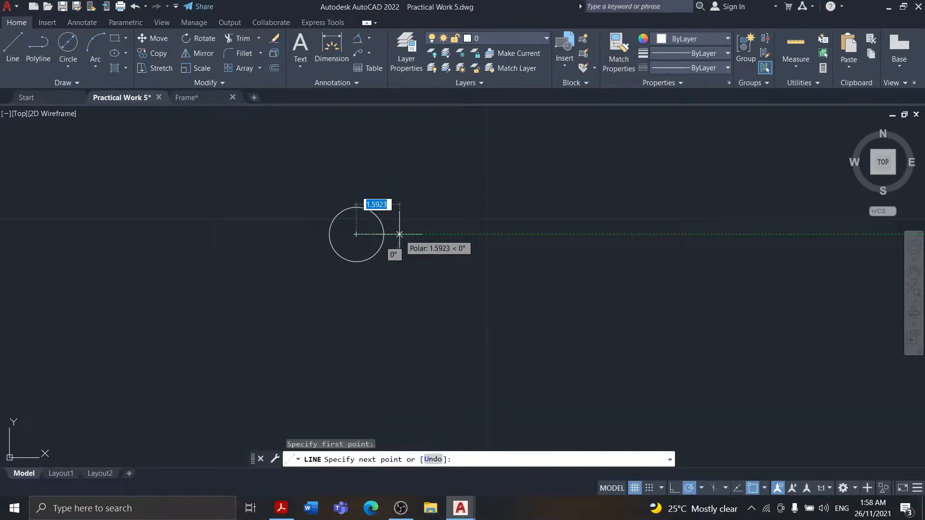
key(Escape)
Rotate the horizontal line by 60° about the small circle's centre
click(358, 38)
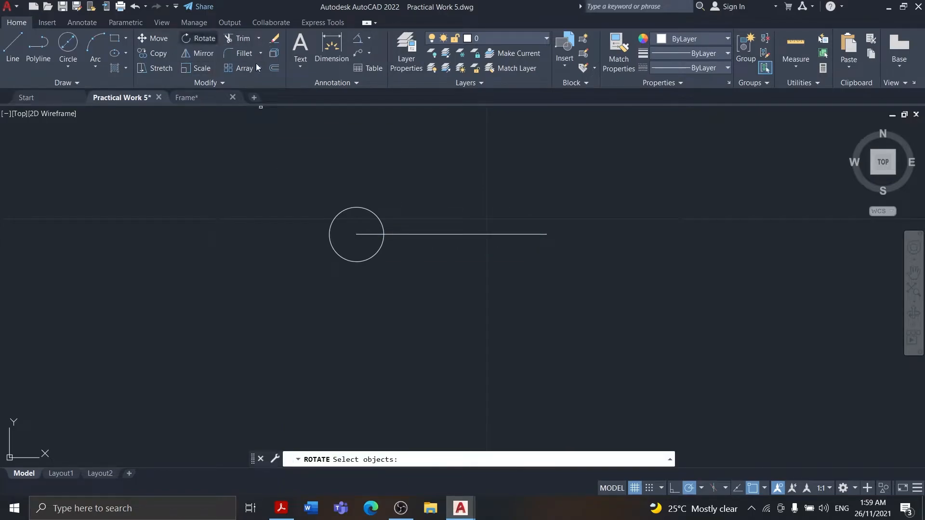
click(446, 235)
key(Return)
click(357, 235)
text(60)
key(Return)
Draw a short horizontal reference line from the small circle's centre and add an angular dimension between it and the slanted line
scroll(444, 205, down, 2)
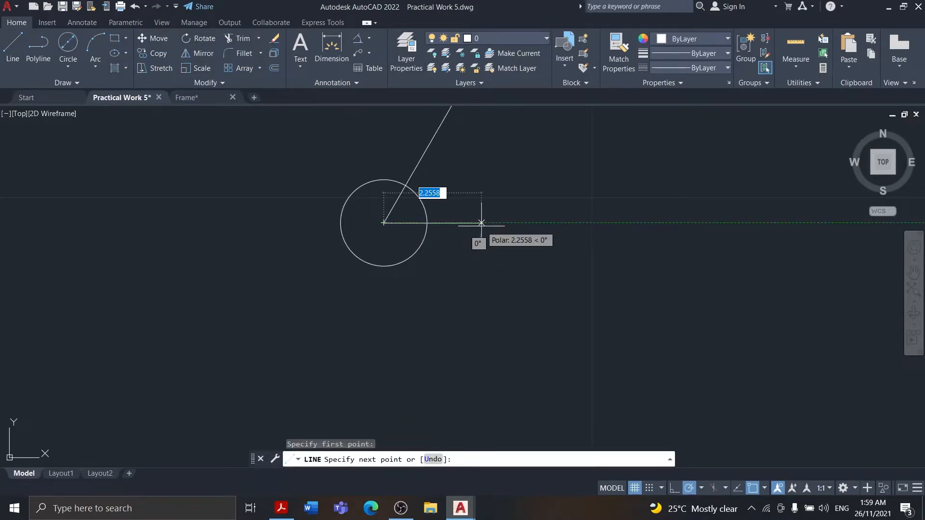
click(319, 241)
click(338, 279)
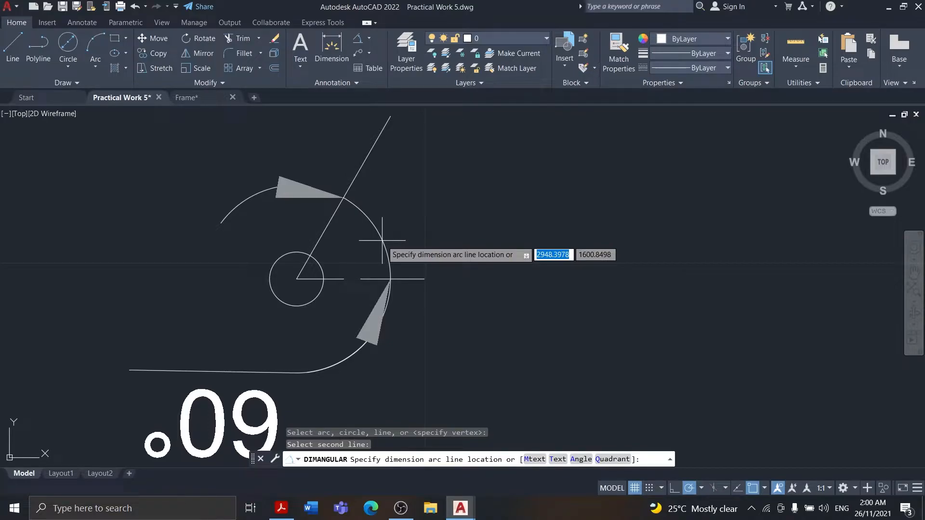
click(584, 207)
scroll(302, 252, down, 3)
Compare the angular dimension with Figure 5 and move it slightly so it lines up with the horizontal reference line
click(281, 508)
scroll(417, 355, up, 3)
click(460, 508)
click(282, 509)
click(461, 508)
click(494, 167)
text(m)
key(Return)
click(536, 204)
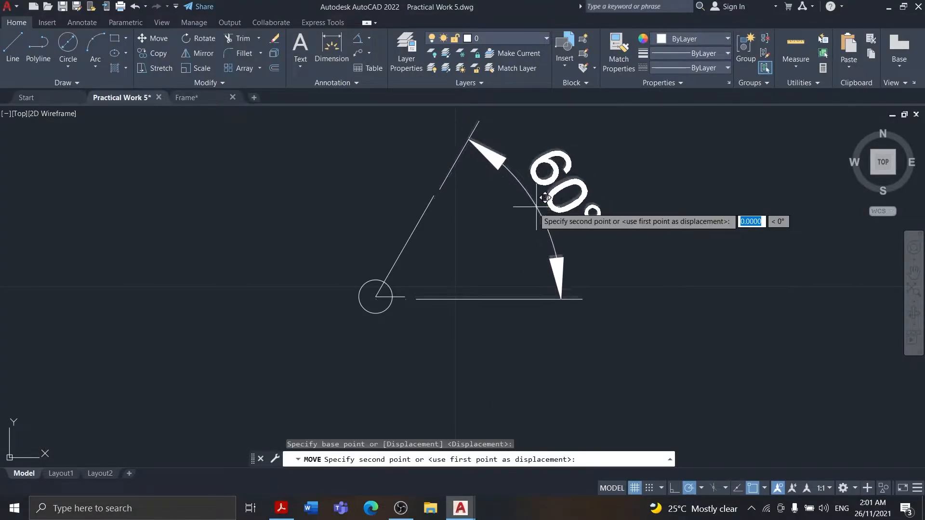
click(533, 209)
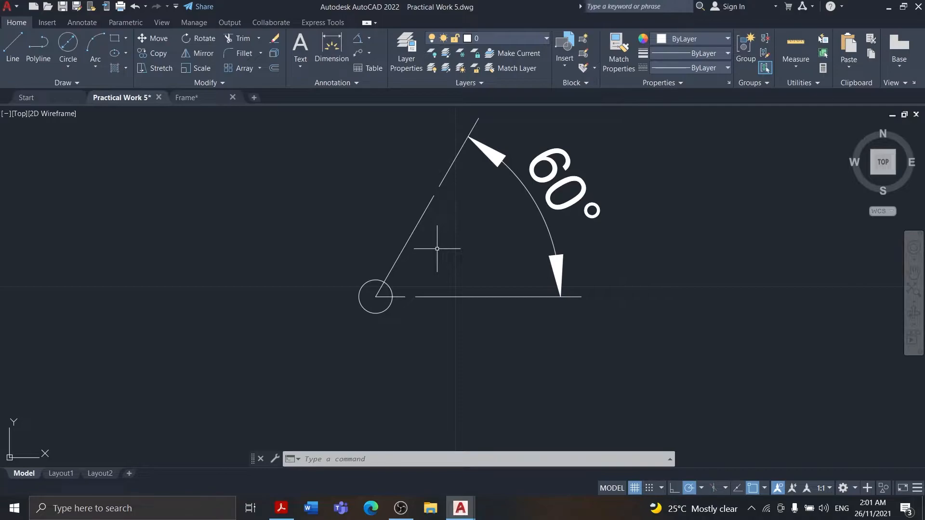
Add an aligned dimension for the slanted line's length on its upper side, following Figure 5
click(281, 508)
click(460, 509)
click(332, 46)
click(376, 297)
click(435, 196)
click(359, 192)
click(281, 508)
click(460, 508)
key(Escape)
Move the slanted line's length dimension slightly farther away from the line
right_click(372, 215)
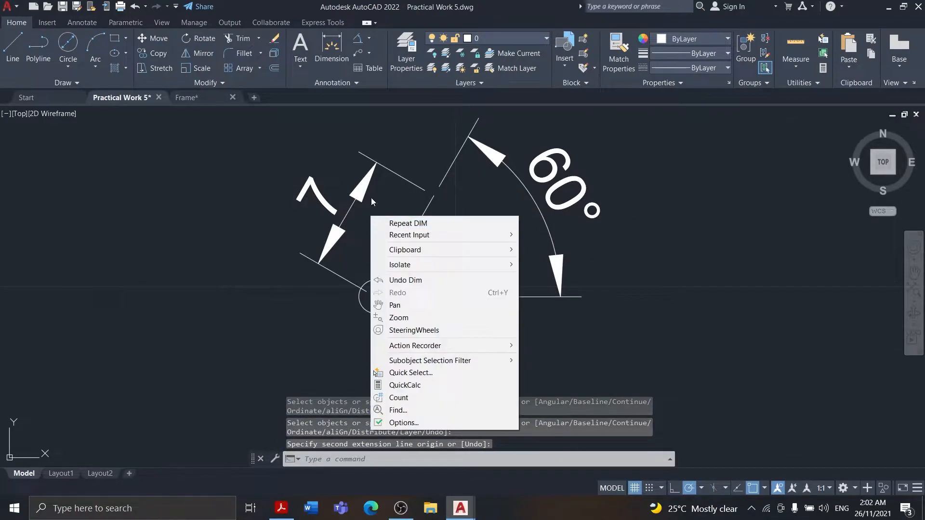
click(338, 231)
right_click(329, 274)
click(348, 294)
click(348, 210)
click(338, 203)
scroll(397, 256, down, 2)
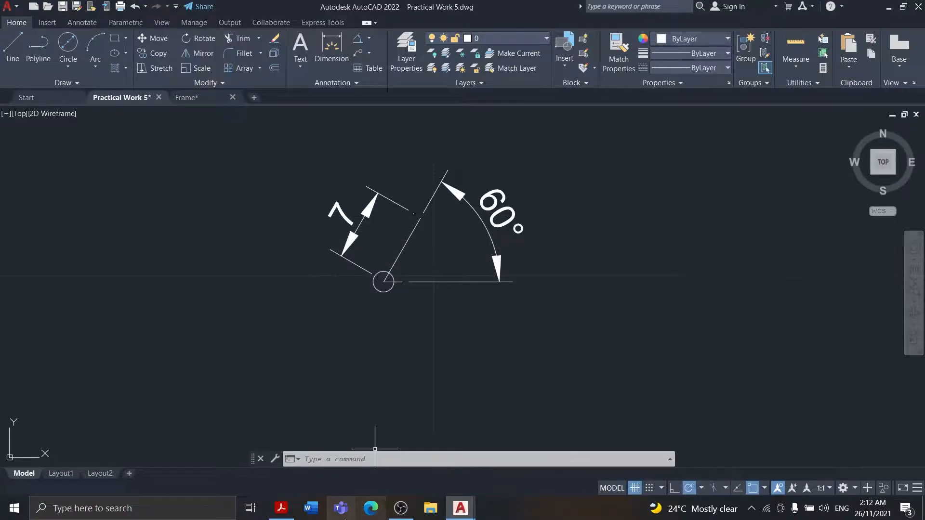
Add a diameter dimension to the small circle with DIMDIAMETER, placing it below the circle
text(dimdiameter)
key(Return)
scroll(371, 386, up, 5)
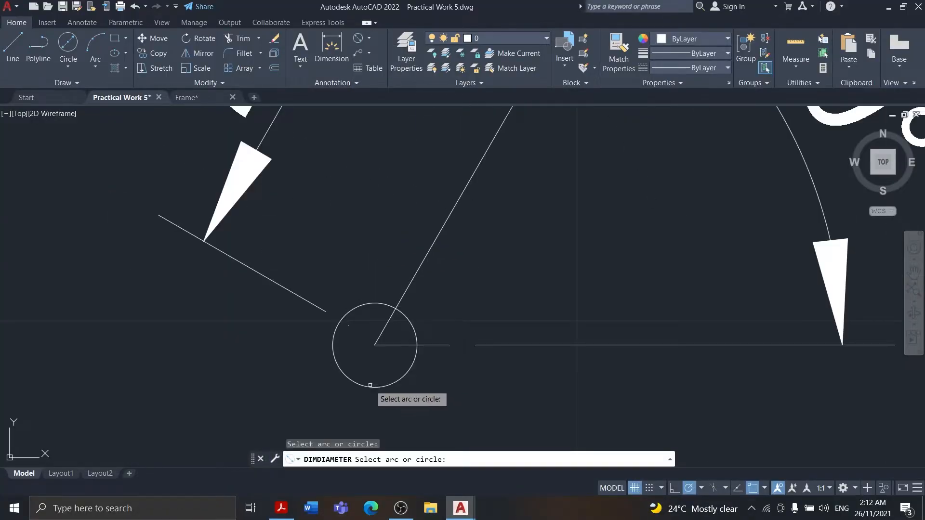
click(371, 386)
scroll(379, 411, down, 5)
click(379, 368)
double_click(382, 368)
Move the diameter dimension so that it sits directly below the small circle
middle_drag(374, 405, 458, 276)
click(470, 309)
click(449, 292)
right_click(461, 289)
click(506, 303)
click(458, 276)
click(462, 307)
scroll(484, 296, down, 4)
Fill both parts of the small circle with a SOLID hatch, as shown in Figure 5
click(282, 512)
click(283, 513)
scroll(555, 312, up, 10)
scroll(533, 304, up, 2)
middle_drag(790, 374, 102, 284)
click(125, 70)
click(252, 318)
click(290, 315)
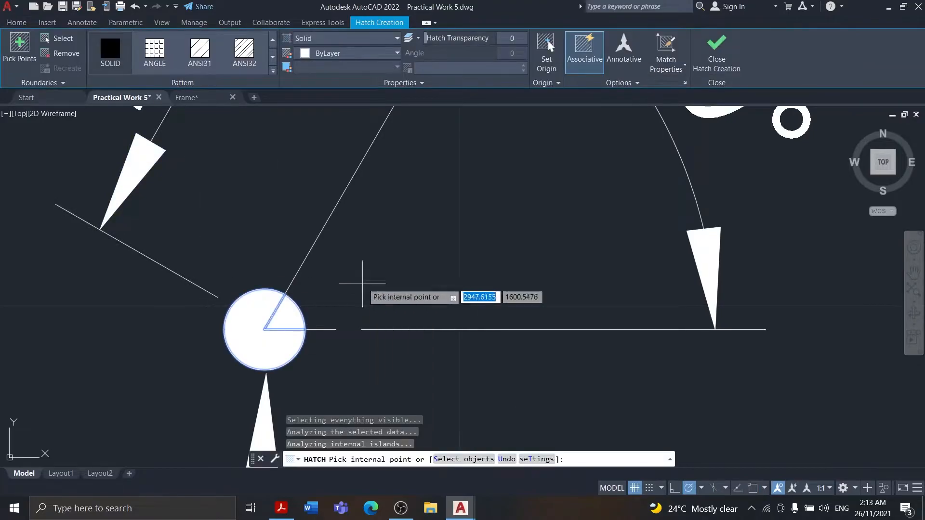
key(Return)
Examine Figure 5 and Legend 2 for the name of the symbol with the filled circle and slanted line
scroll(449, 241, down, 10)
middle_drag(418, 248, 551, 277)
scroll(533, 256, down, 2)
click(526, 228)
click(628, 334)
drag(585, 258, 671, 164)
click(290, 512)
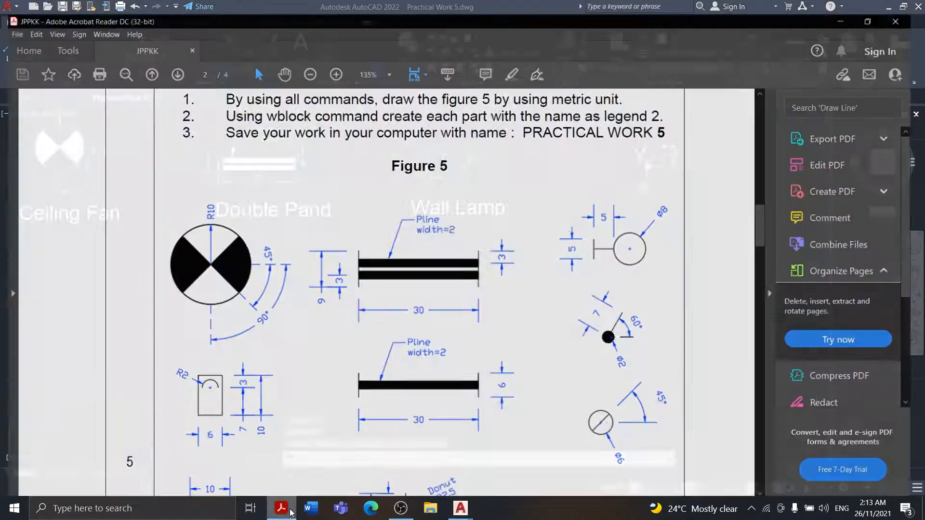
scroll(463, 329, down, 10)
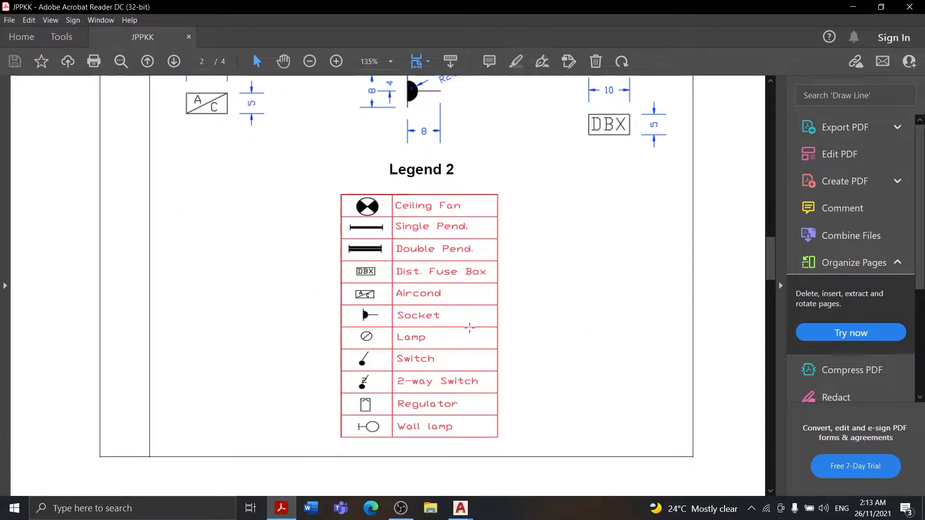
scroll(433, 278, up, 10)
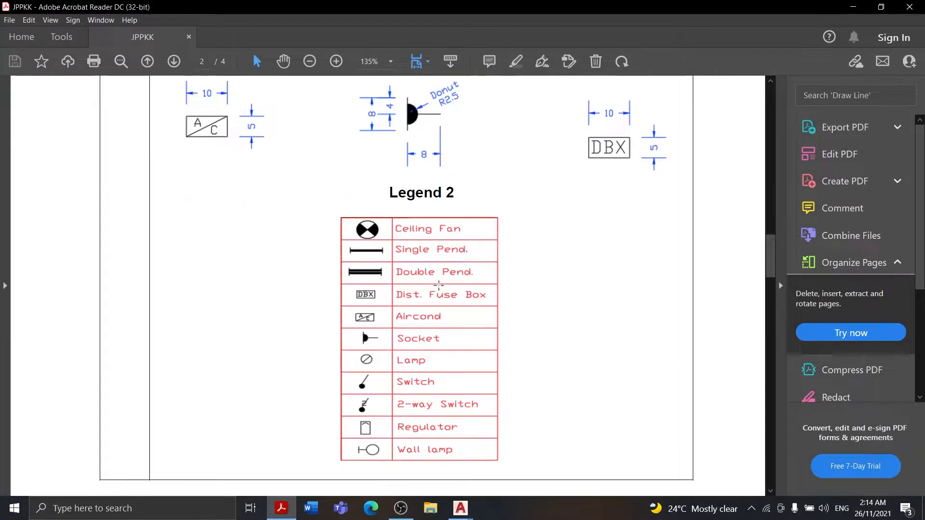
click(282, 510)
click(282, 509)
click(260, 512)
click(269, 512)
scroll(403, 345, down, 7)
ctrl+scroll(404, 344, down, 2)
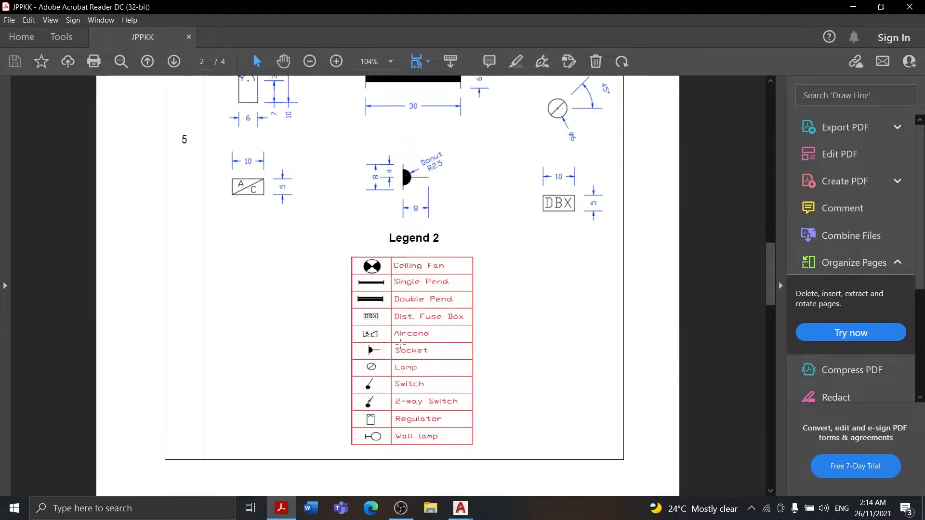
ctrl+scroll(507, 322, up, 1)
scroll(436, 252, up, 5)
scroll(436, 253, down, 5)
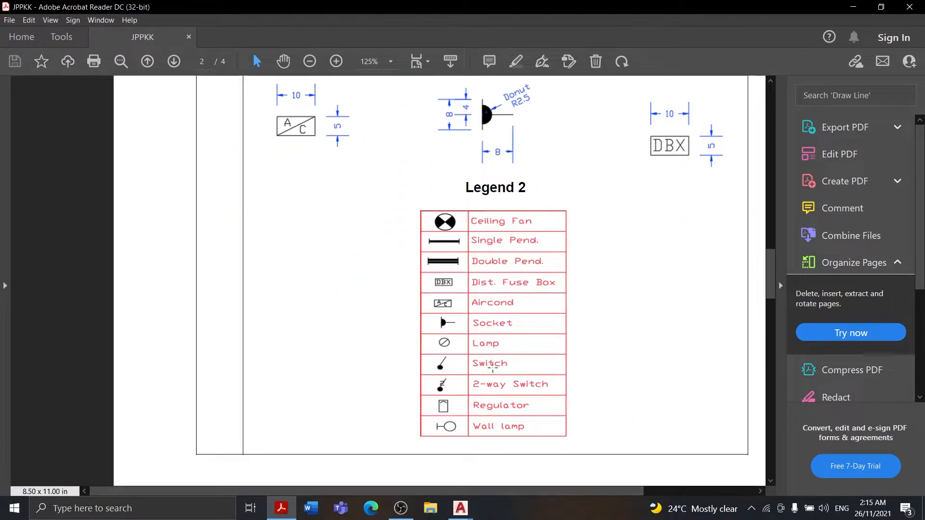
click(283, 509)
Add the label "Switch" below the filled-circle symbol and choose its text height
click(300, 43)
click(608, 203)
click(707, 221)
text(Switch)
drag(637, 208, 568, 207)
right_click(616, 205)
click(168, 54)
click(146, 93)
click(568, 270)
Set the colour of the switch symbol's dimensions to cyan and save the drawing
scroll(584, 195, up, 2)
mouse_move(584, 194)
middle_down()
mouse_move(507, 211)
mouse_move(416, 279)
middle_up()
click(502, 211)
click(515, 263)
click(562, 204)
click(690, 39)
click(684, 117)
key(ctrl+s)
Review the labelled symbols in the frame and compare them with the remaining symbols in Figure 5
drag(573, 333, 487, 152)
key(Escape)
scroll(486, 296, down, 5)
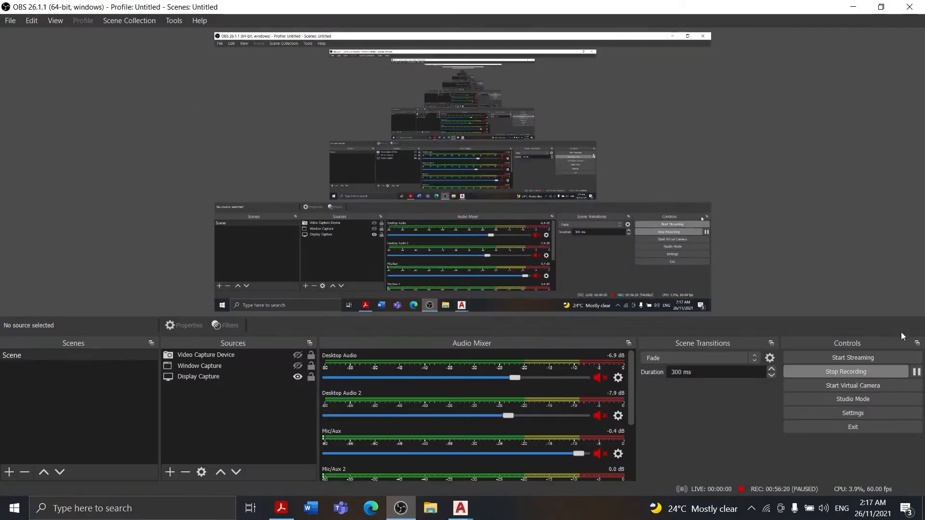
key(alt+Tab)
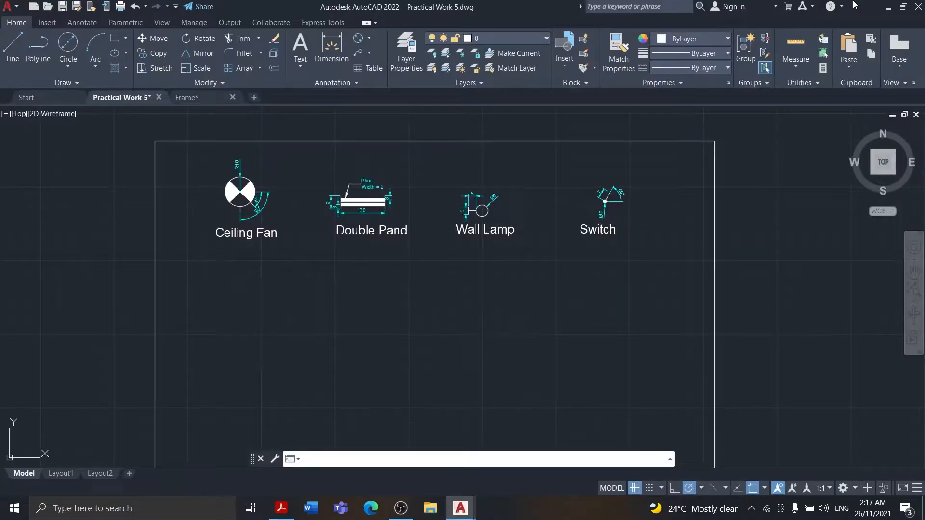
key(alt+Tab)
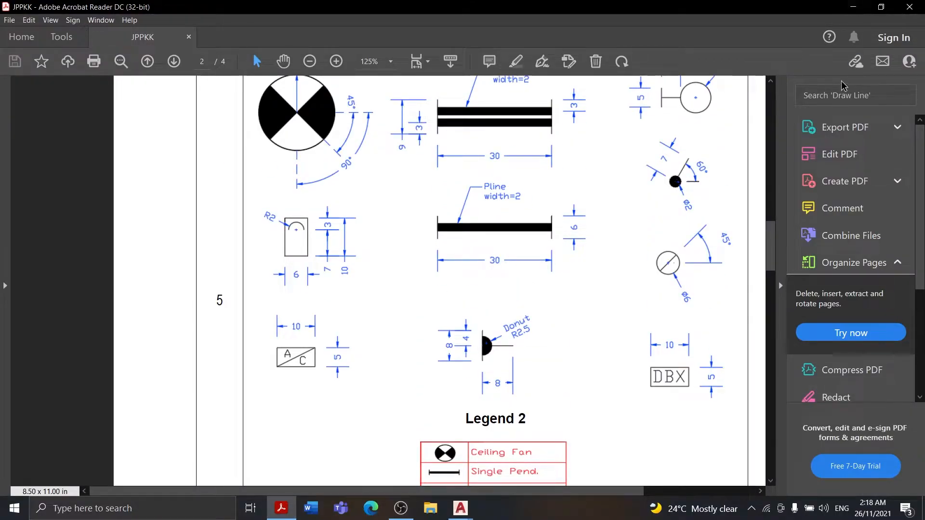
key(alt+Tab)
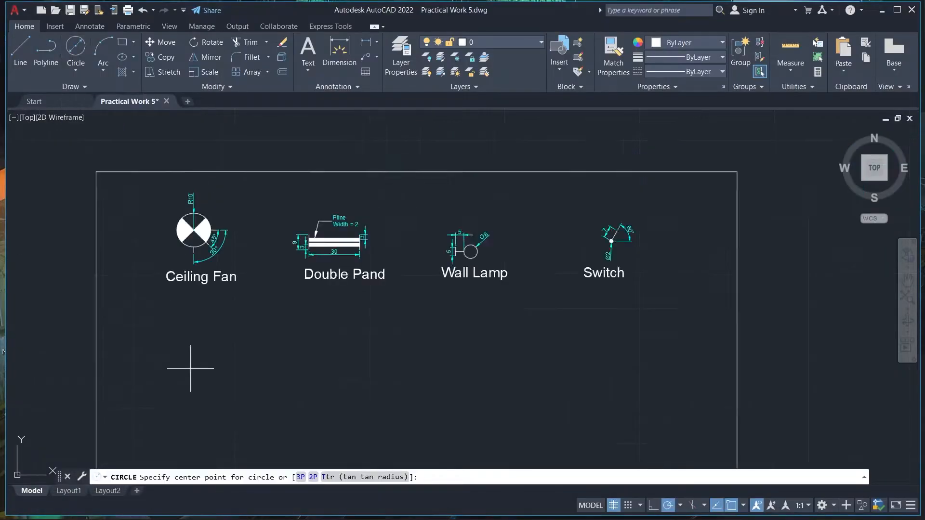
middle_drag(192, 367, 207, 249)
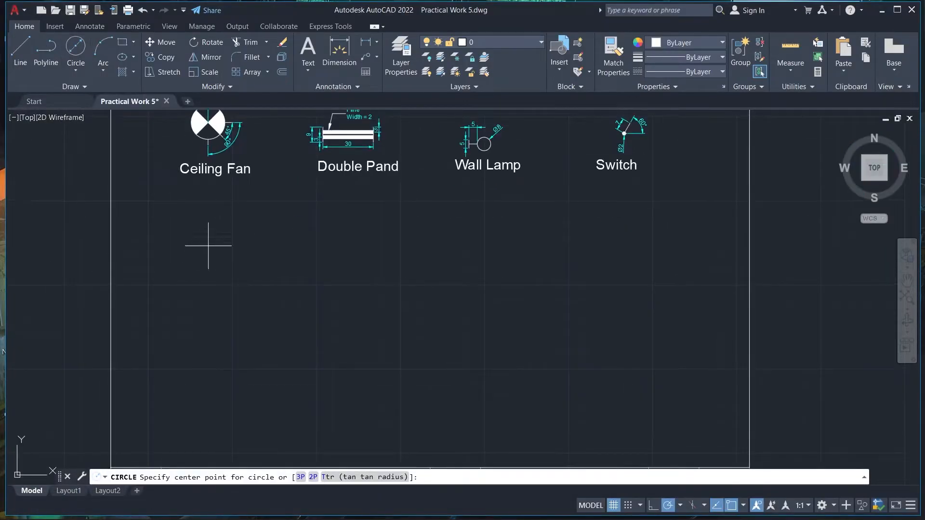
key(Escape)
click(75, 71)
click(96, 88)
click(206, 233)
key(Escape)
Draw a circle with a diameter of 2 in the empty area below the Ceiling Fan symbol
click(75, 71)
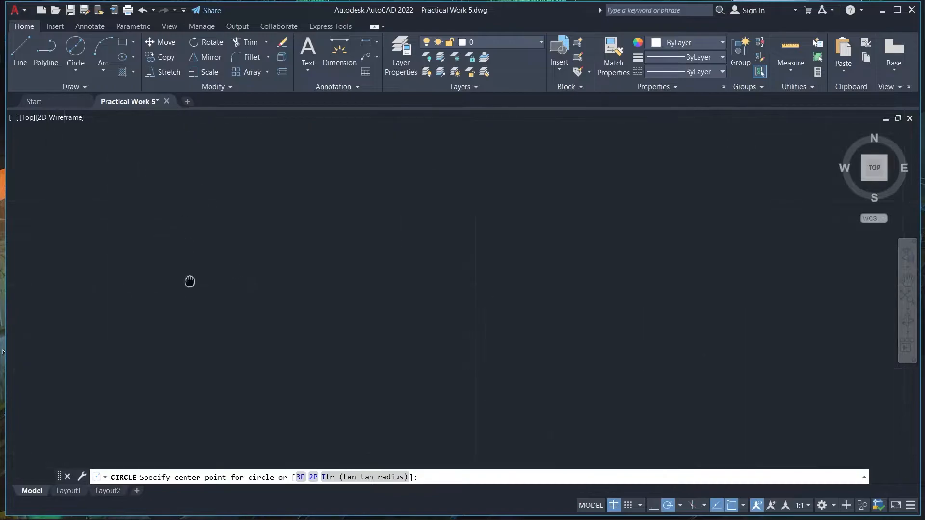
middle_drag(190, 281, 187, 299)
click(181, 246)
text(2)
key(Return)
scroll(163, 242, up, 6)
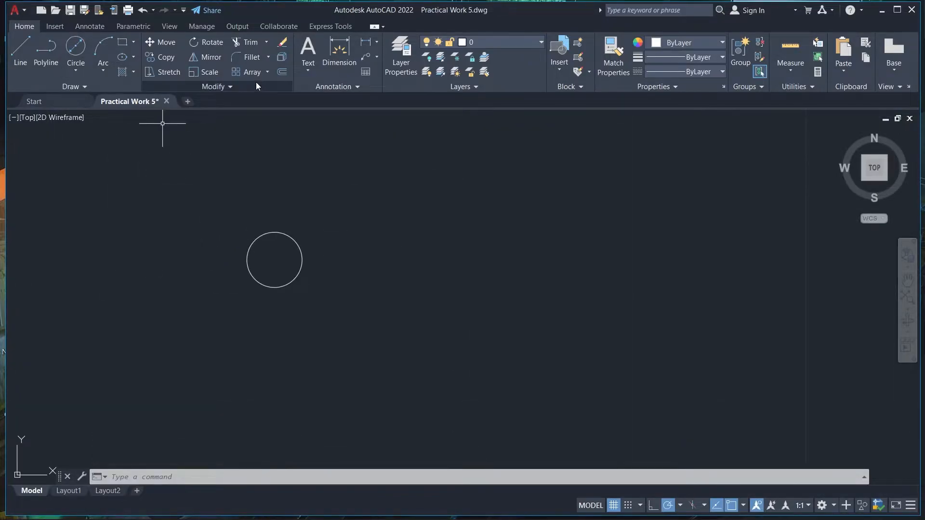
Draw a horizontal line to the right from the new circle's centre
click(21, 53)
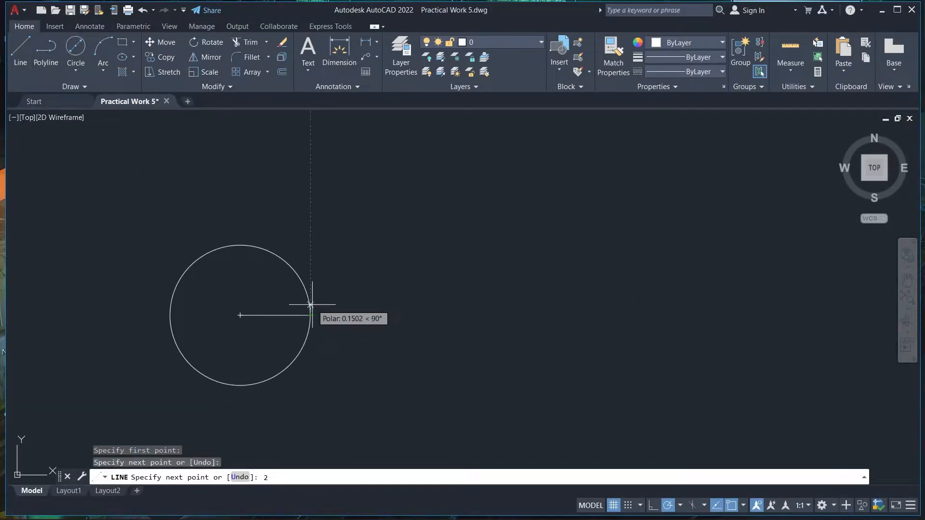
key(Return)
right_click(343, 258)
click(373, 268)
scroll(379, 269, down, 2)
middle_drag(326, 288, 228, 269)
scroll(236, 273, down, 2)
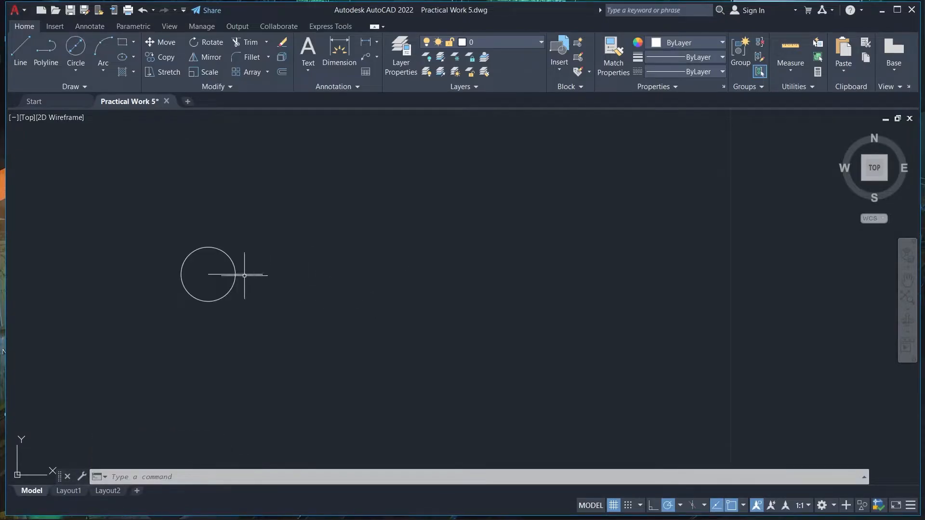
Draw a horizontal line 1 long outward from the right edge of the circle
click(20, 53)
click(235, 275)
text(1)
key(Return)
right_click(281, 245)
click(310, 252)
Draw the matching horizontal line on the circle's left side and check the overall length with a temporary linear dimension
click(21, 53)
click(209, 274)
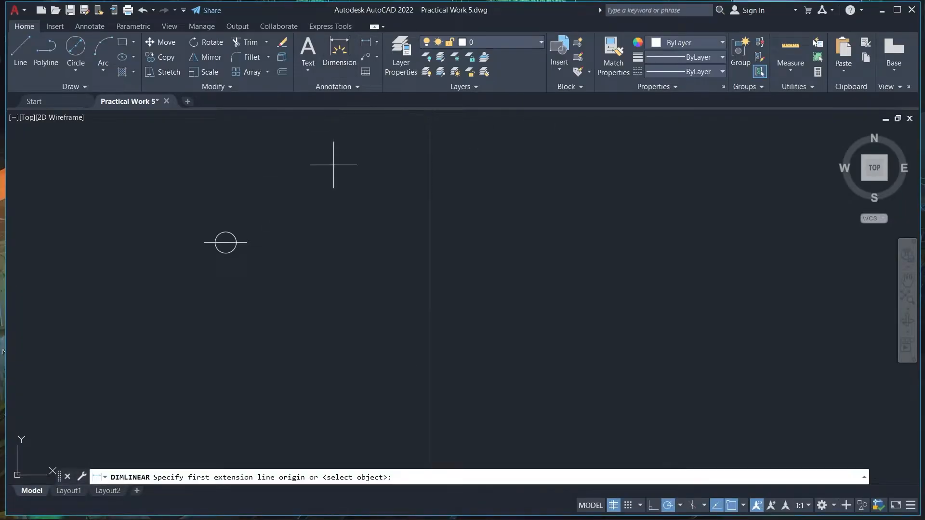
right_click(192, 303)
click(217, 311)
key(ctrl+z)
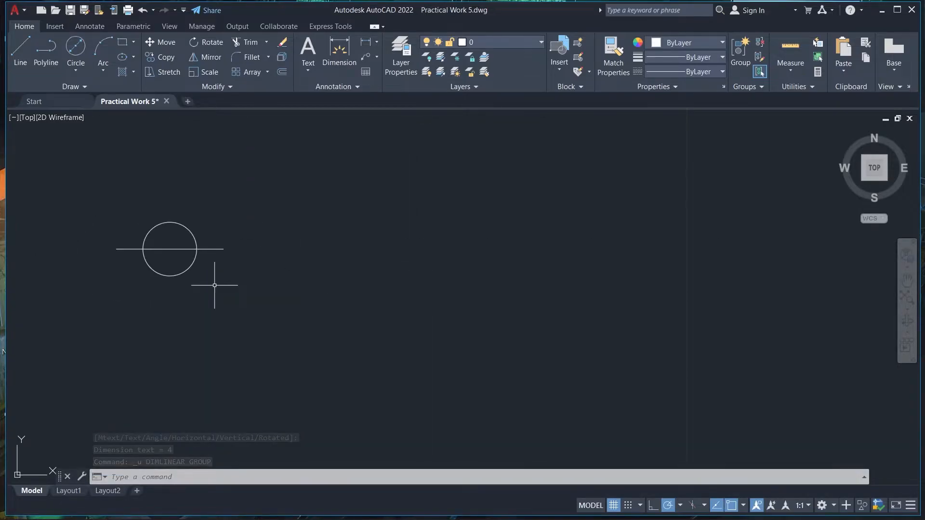
Check the regulator symbol in Figure 5 and extend the horizontal line by 1 at each end
click(370, 505)
click(370, 505)
click(20, 50)
click(224, 249)
text(4)
key(Return)
key(Return)
click(20, 50)
click(116, 250)
key(Return)
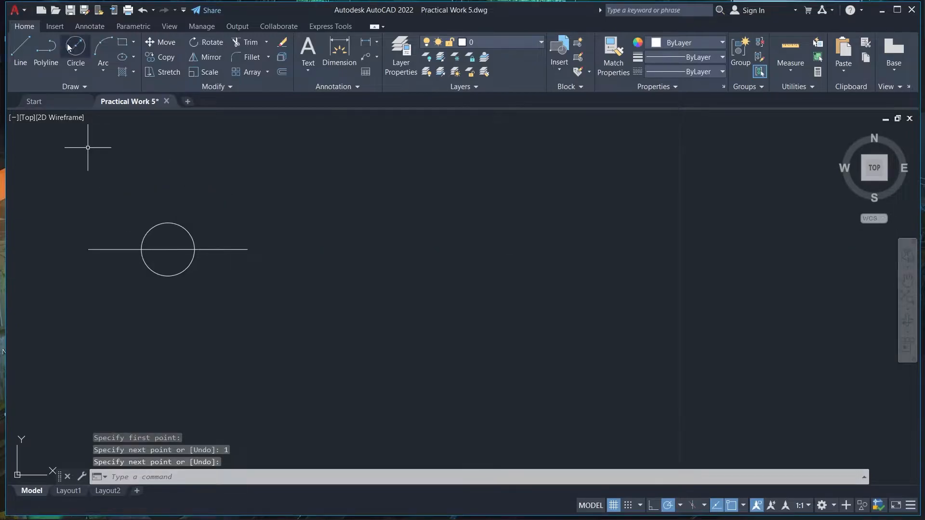
Measure the horizontal line's overall length and compare it with the regulator symbol in Figure 5
click(340, 51)
click(89, 250)
right_click(264, 209)
click(292, 219)
click(369, 506)
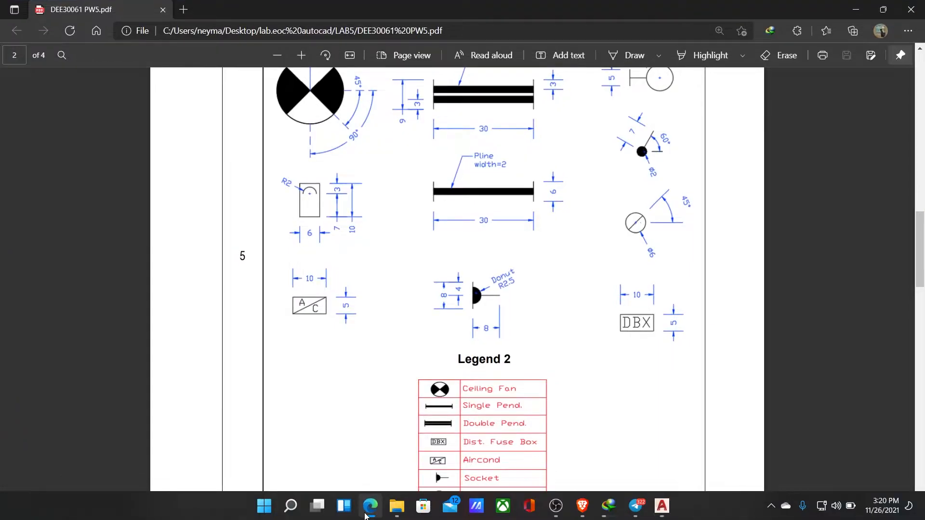
click(852, 13)
Draw vertical lines from both ends of the horizontal line, 7 long downward and 3 long upward
click(20, 51)
click(248, 250)
text(7)
key(Return)
key(Return)
scroll(315, 254, down, 5)
click(20, 51)
key(Return)
click(20, 50)
click(385, 251)
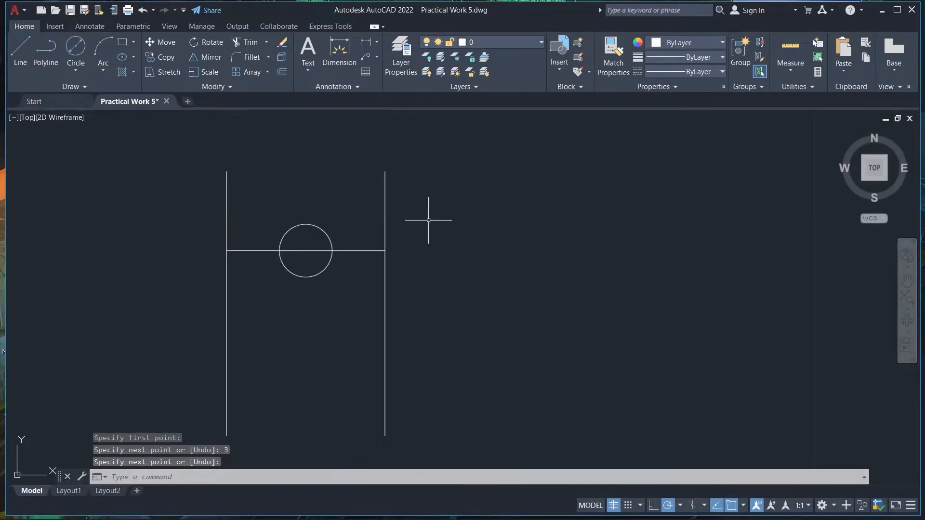
Replace the circle with one of radius 2 centred on the horizontal line's midpoint
click(364, 514)
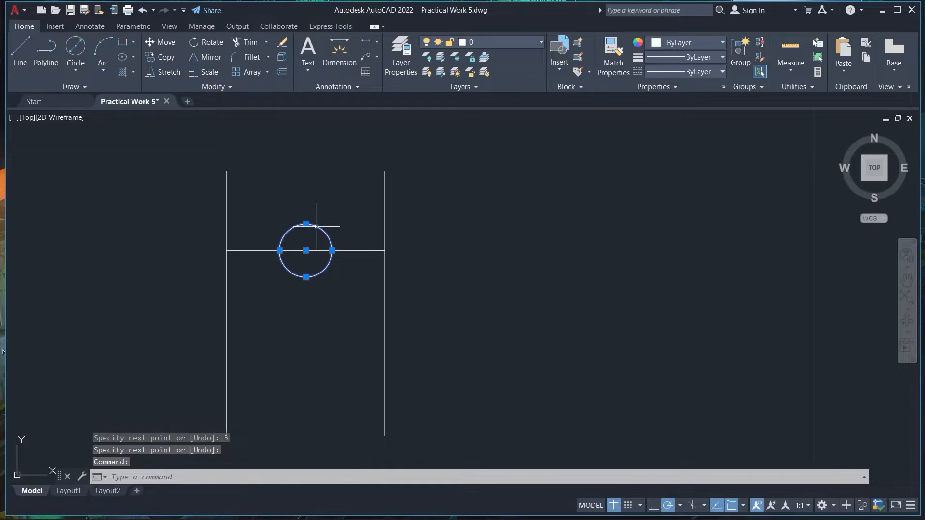
click(75, 70)
click(98, 89)
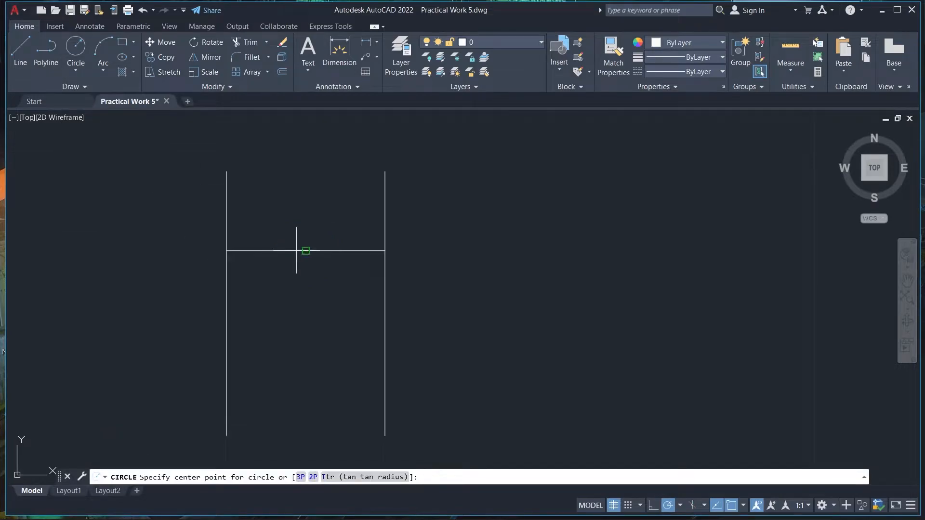
key(Return)
scroll(246, 244, down, 2)
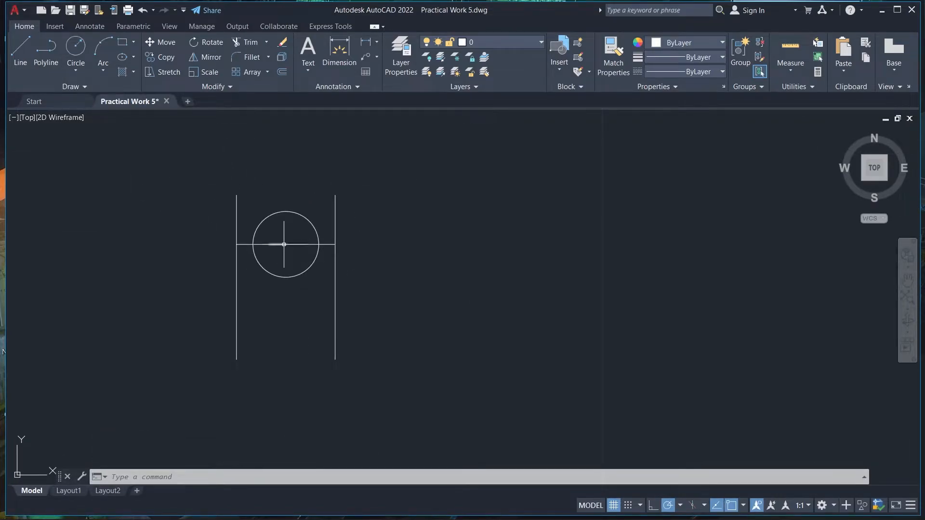
Join the vertical lines' upper ends with a line and trim away the middle horizontal line and the circle's lower half
scroll(285, 245, up, 2)
click(20, 51)
key(Return)
scroll(334, 129, down, 2)
click(246, 42)
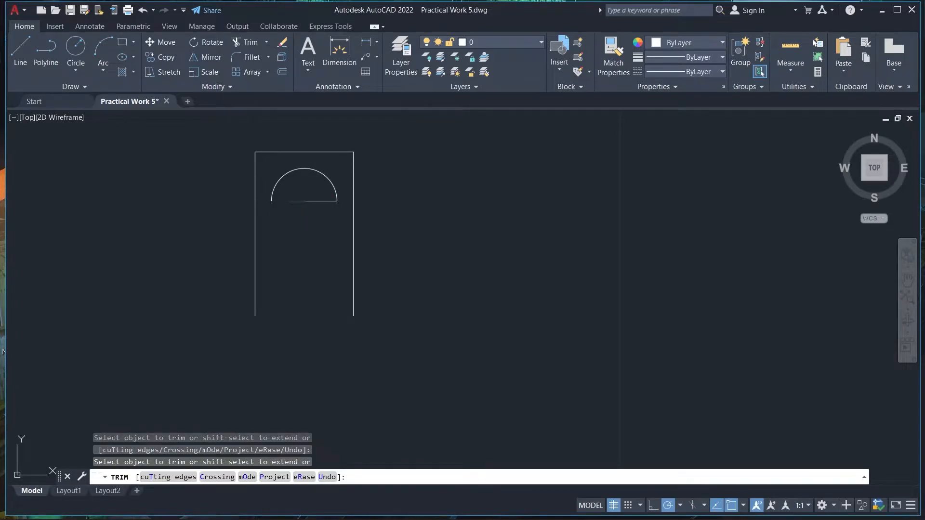
click(296, 201)
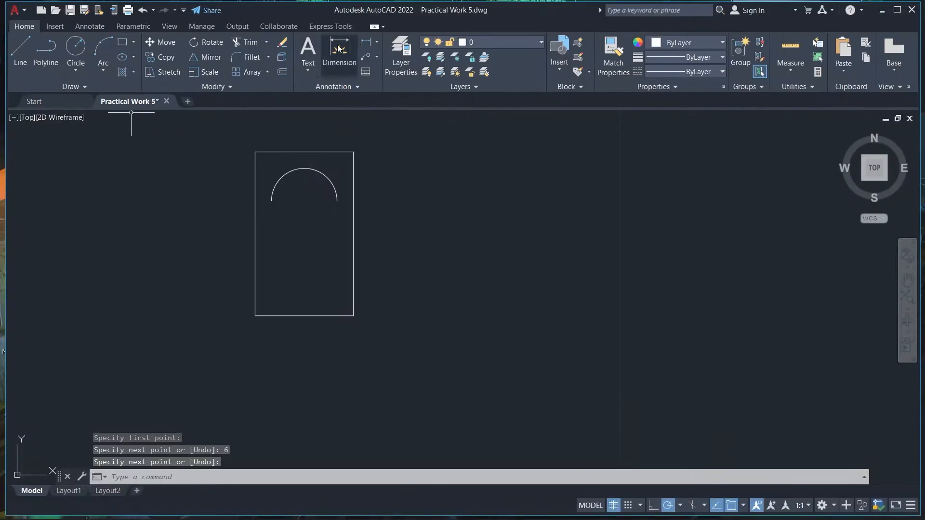
Close the regulator's bottom with a line 6 long and dimension the bottom edge
click(255, 316)
click(354, 315)
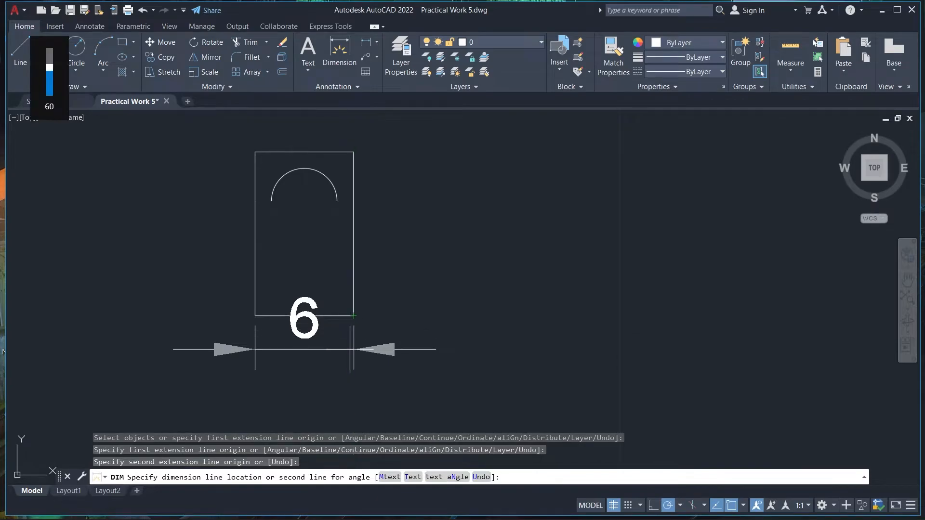
click(352, 340)
Move the width dimension farther below the regulator's bottom edge
scroll(420, 324, down, 2)
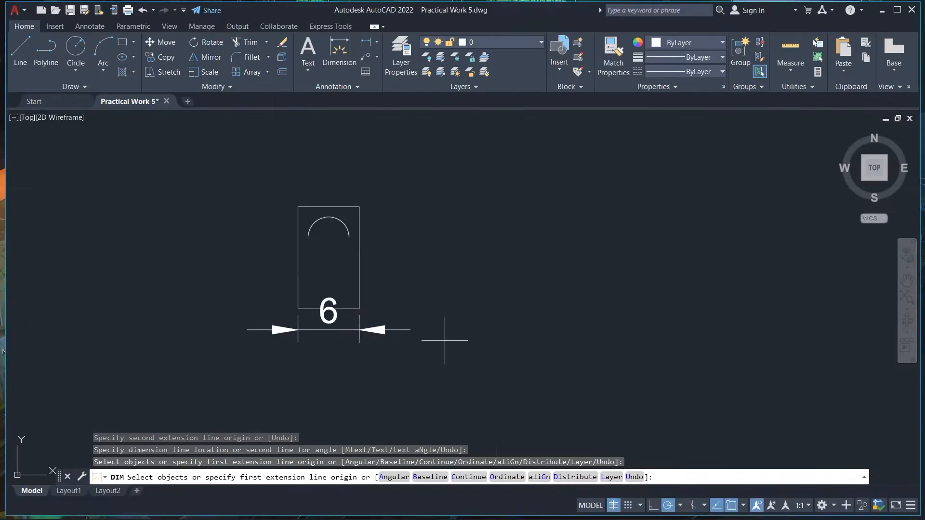
middle_drag(442, 330, 403, 228)
right_click(465, 171)
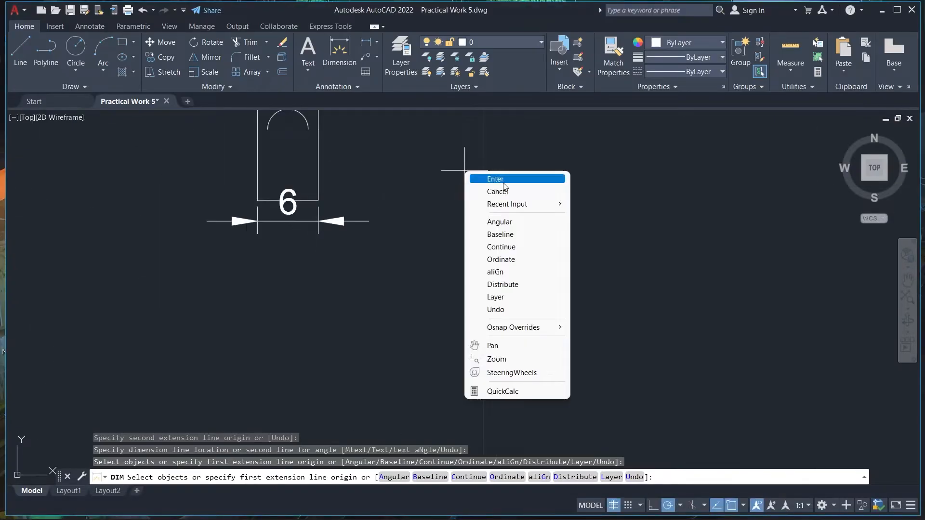
click(523, 179)
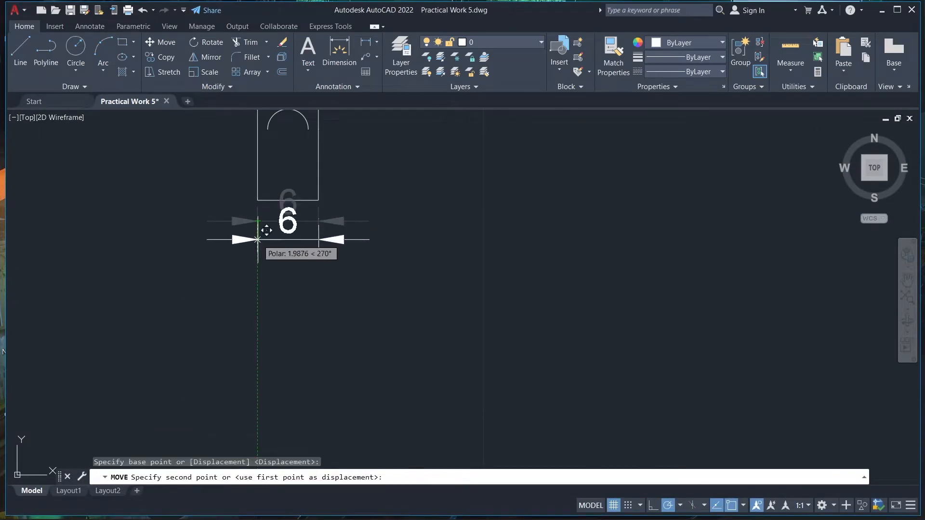
click(258, 233)
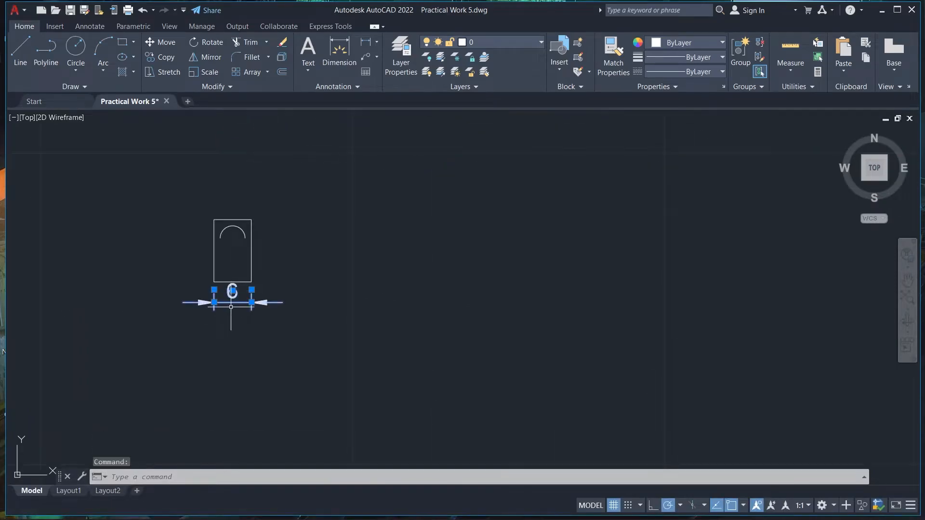
key(Return)
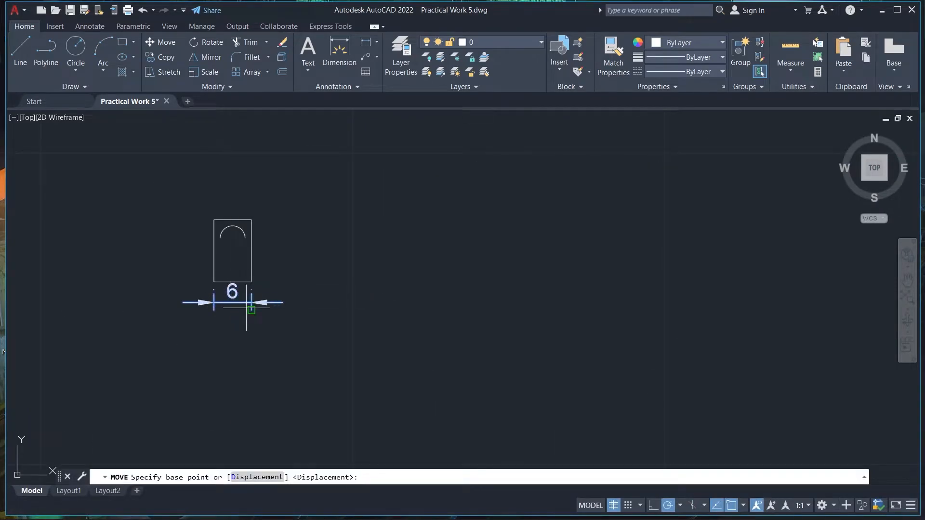
click(215, 310)
Add vertical dimensions beside the regulator for the heights below and above the level of the arc's ends
click(371, 506)
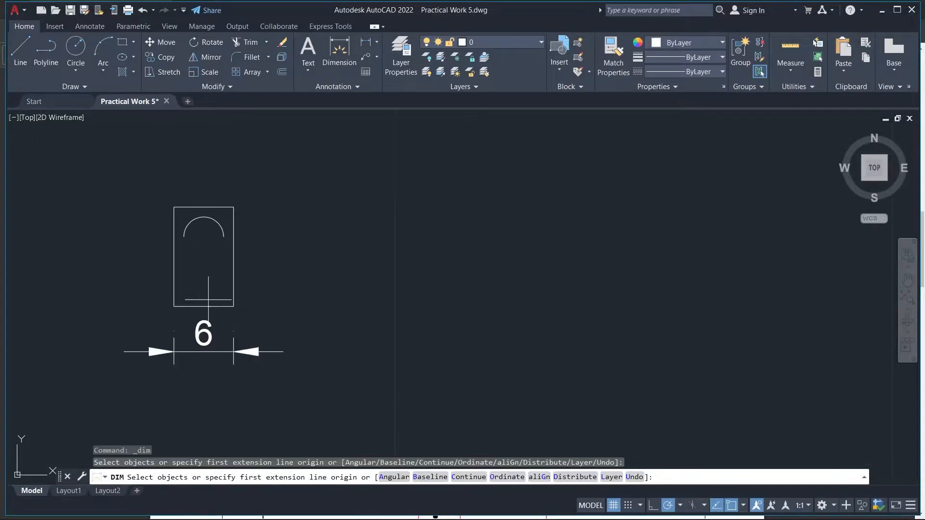
click(234, 307)
click(223, 236)
click(276, 245)
mouse_move(395, 516)
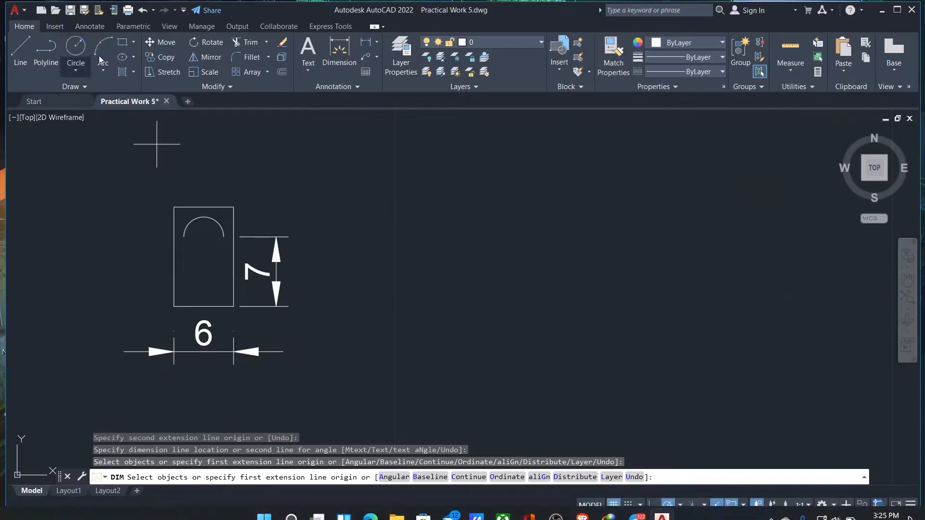
key(Return)
key(Return)
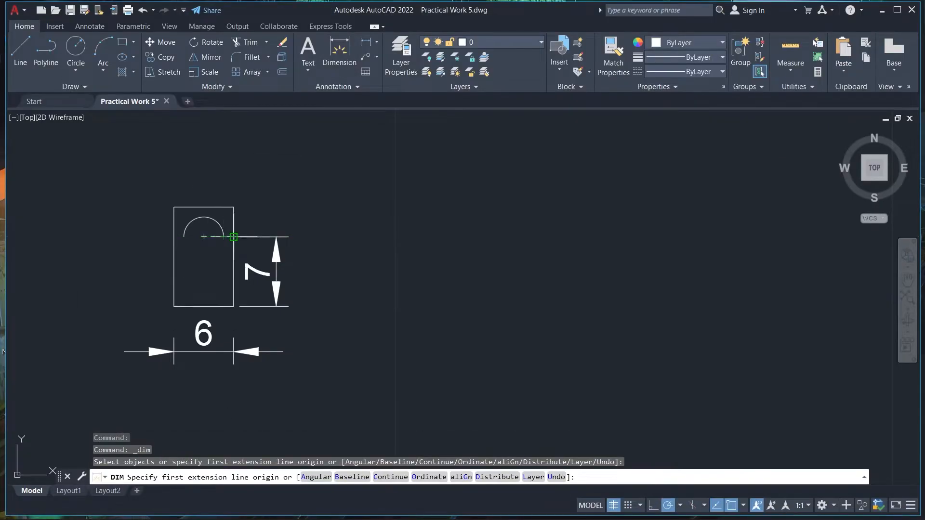
click(234, 236)
click(233, 207)
click(289, 222)
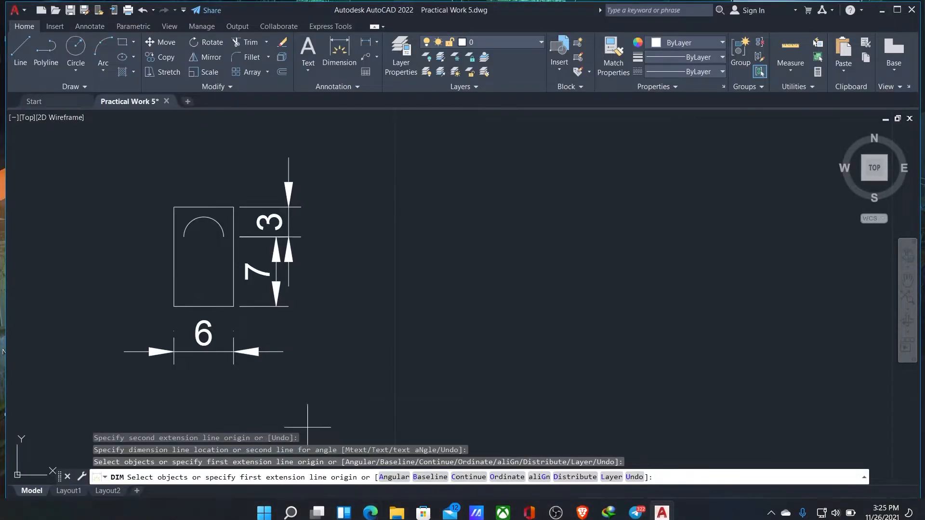
click(339, 50)
click(234, 306)
click(234, 207)
click(322, 212)
key(ctrl+z)
key(ctrl+z)
click(340, 50)
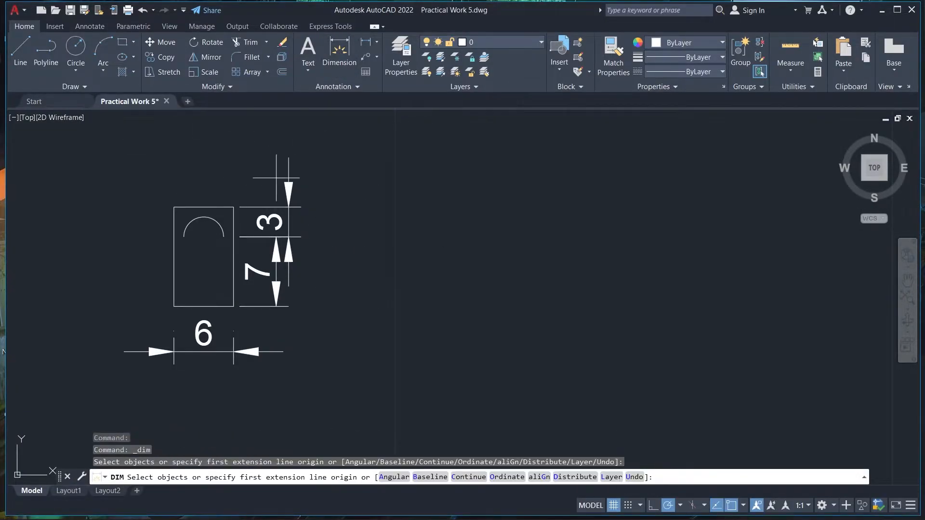
click(289, 166)
key(Escape)
Dimension the regulator's overall height outside the two shorter vertical dimensions
click(339, 50)
click(234, 208)
click(234, 307)
click(343, 250)
right_click(462, 213)
click(517, 233)
Add a radius dimension to the regulator's arc, placed outside its upper-left corner
middle_drag(404, 209, 342, 189)
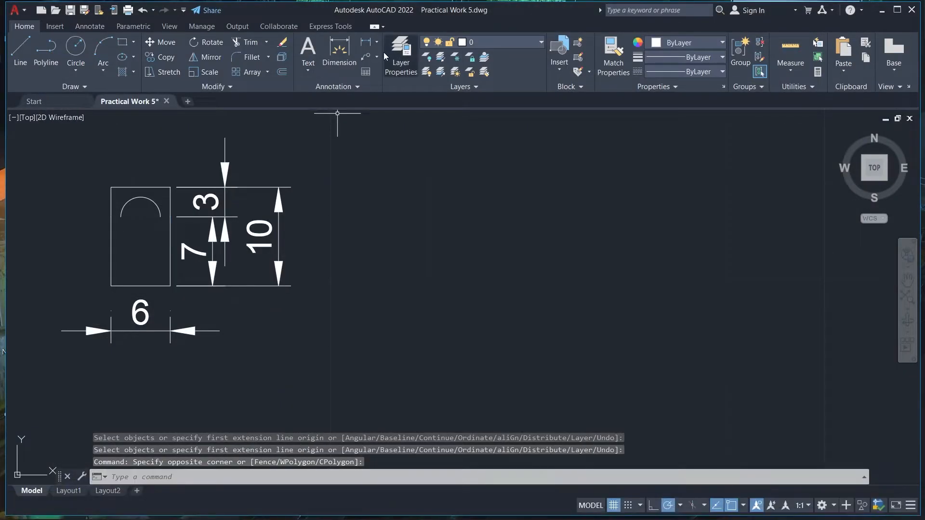
click(376, 42)
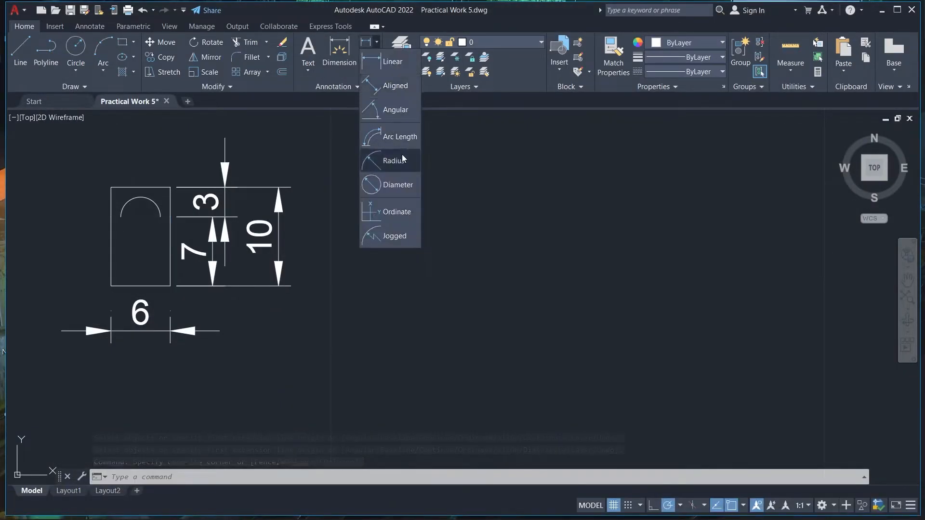
click(404, 157)
right_click(442, 252)
right_click(443, 252)
click(409, 236)
click(368, 43)
click(124, 207)
click(99, 203)
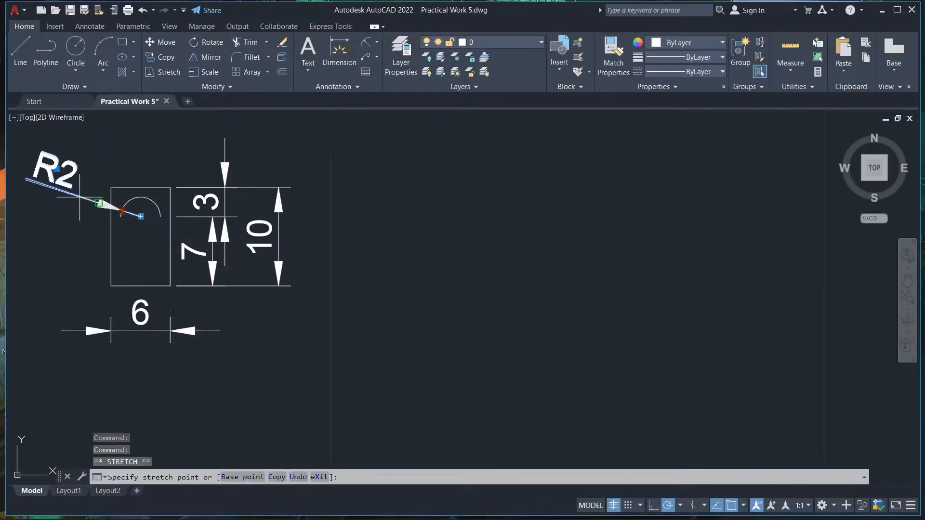
key(Escape)
Try to move the radius dimension by its grip and undo the move
scroll(201, 225, down, 2)
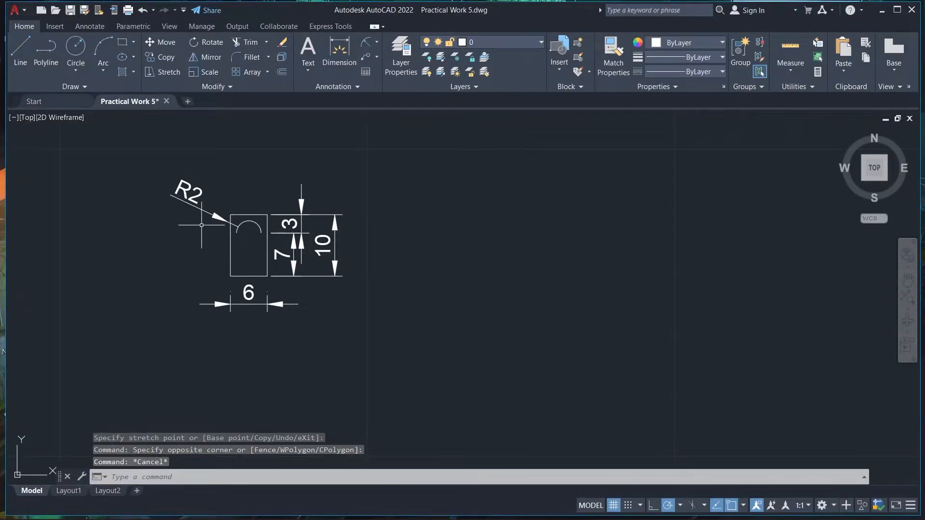
click(359, 165)
key(ctrl+z)
click(180, 195)
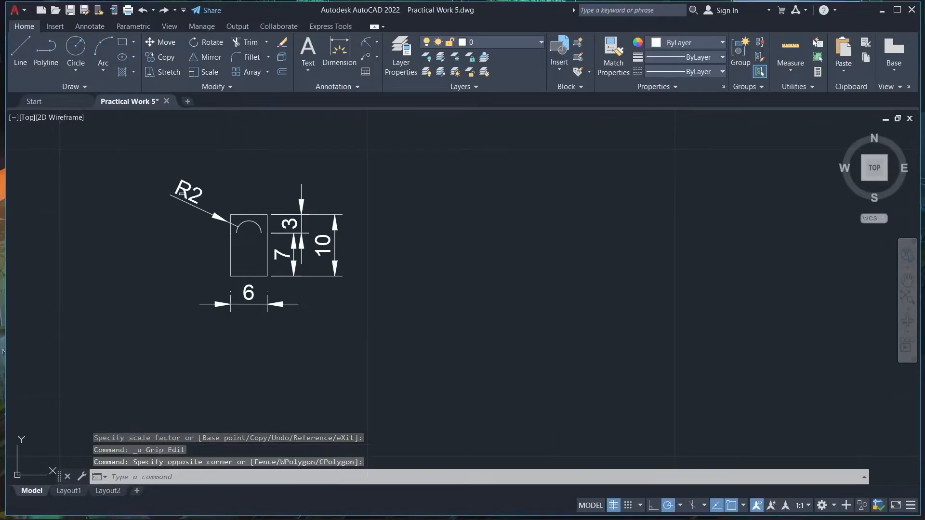
key(Escape)
Colour the regulator's dimensions cyan and add the label "Regulator" below the symbol with text height 6
click(451, 505)
click(452, 504)
text(t)
key(Return)
click(197, 335)
click(364, 375)
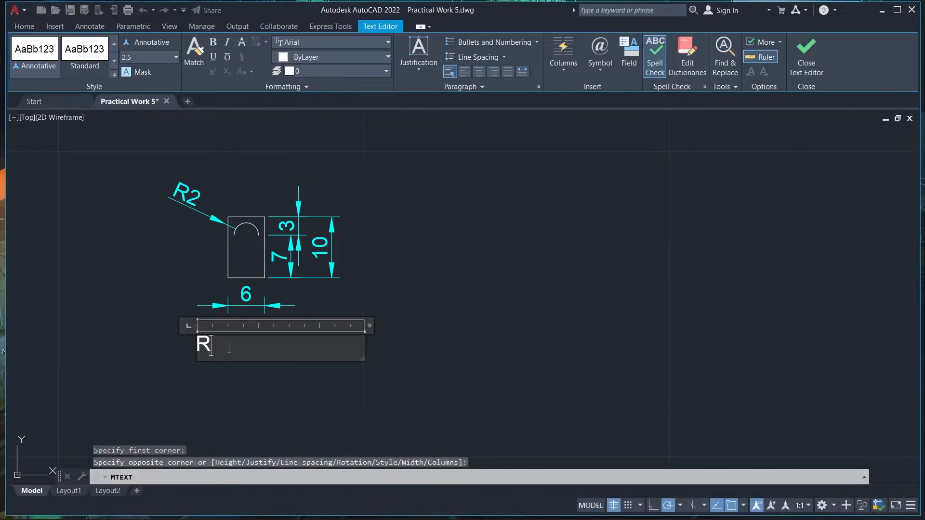
click(164, 59)
text(6)
key(Return)
click(434, 258)
Check the air conditioner symbol in Figure 5 and draw its 10 by 5 rectangle below the Regulator label
scroll(433, 258, down, 6)
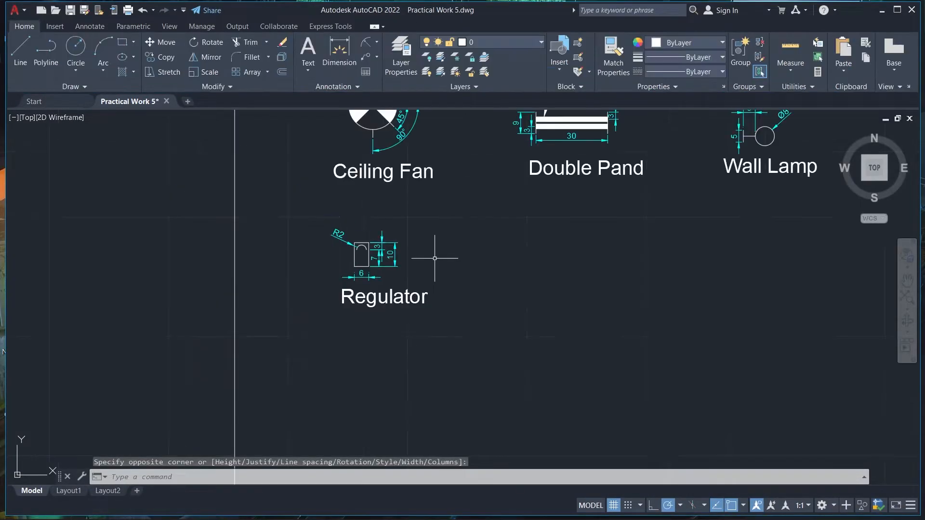
scroll(434, 258, up, 2)
click(908, 299)
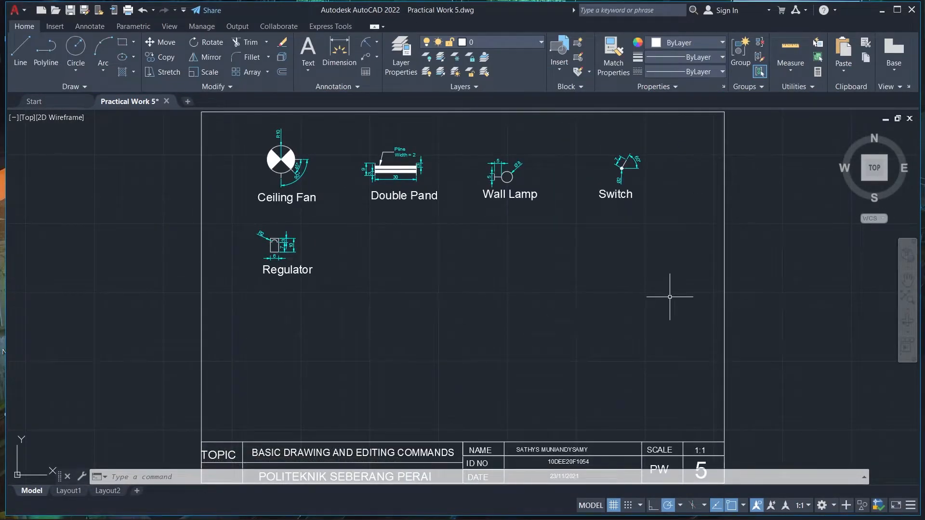
click(368, 505)
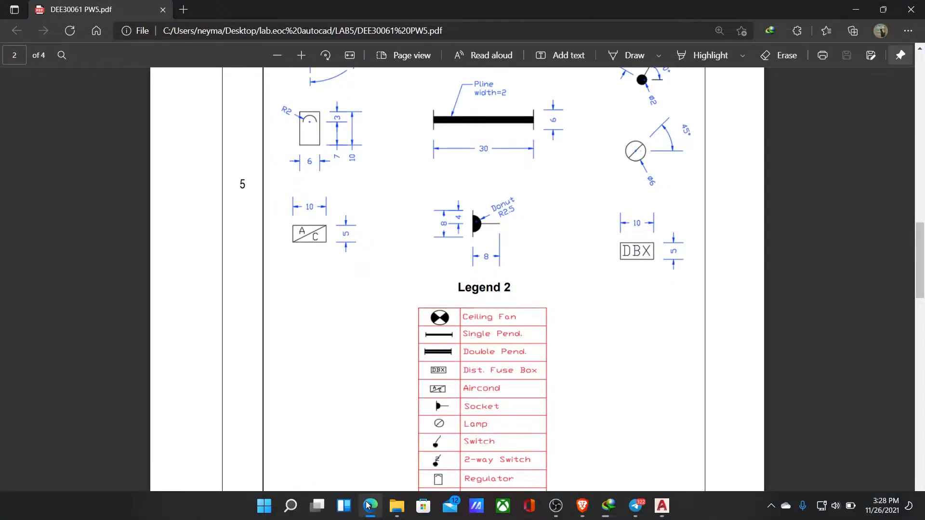
key(alt+Tab)
text(l)
key(Return)
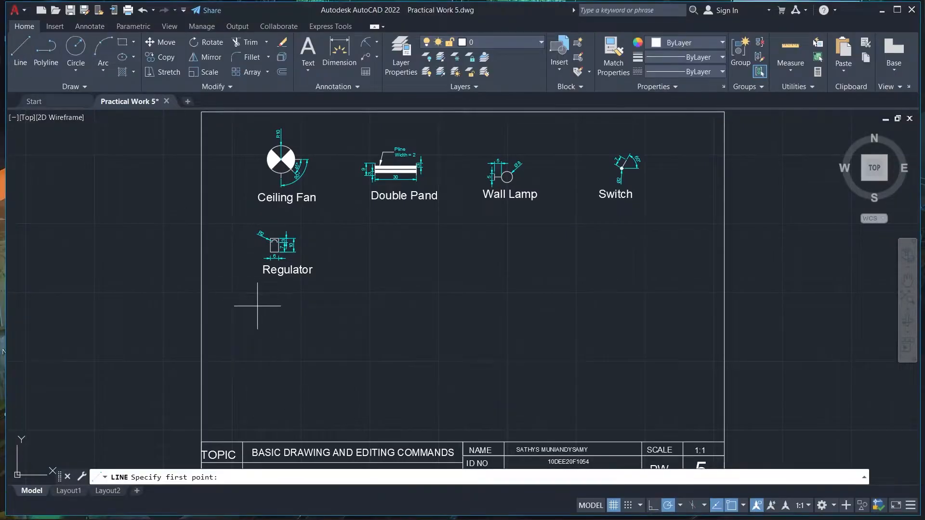
click(257, 306)
scroll(264, 308, up, 6)
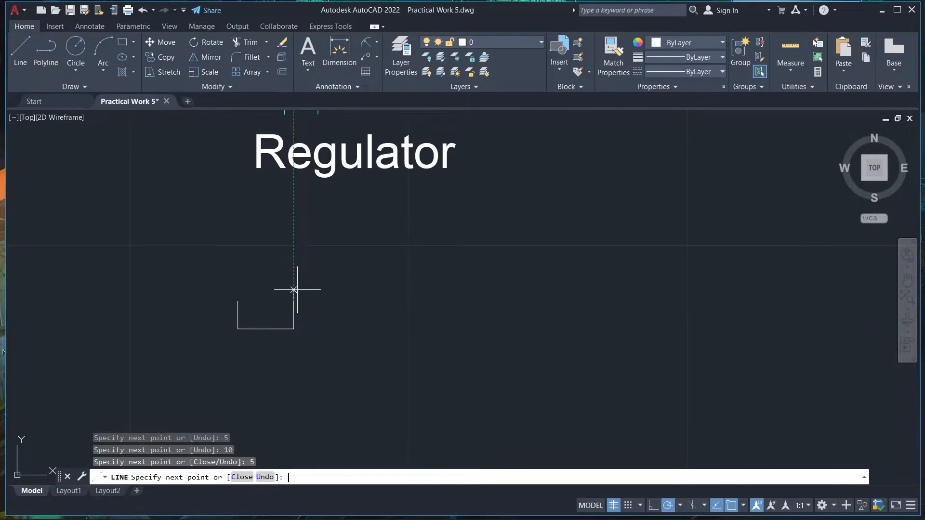
key(Return)
key(Return)
Move the rectangle horizontally so it sits beneath the regulator symbol
scroll(393, 265, down, 4)
scroll(578, 134, up, 2)
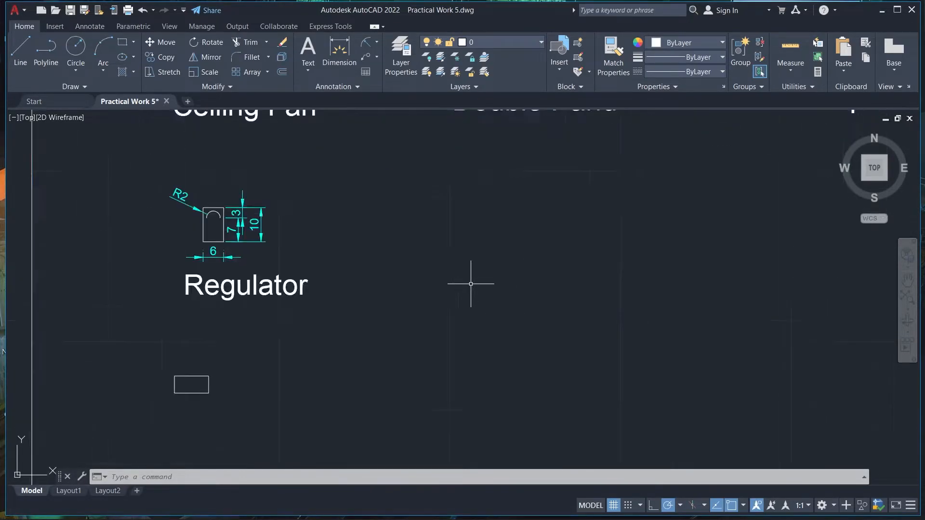
scroll(428, 227, down, 2)
click(270, 320)
click(249, 297)
click(298, 334)
right_click(287, 320)
click(325, 117)
click(270, 317)
click(292, 317)
scroll(279, 325, up, 6)
Check the A/C symbol in Figure 5 and draw the rectangle's diagonal from its lower-left to its upper-right corner
click(372, 511)
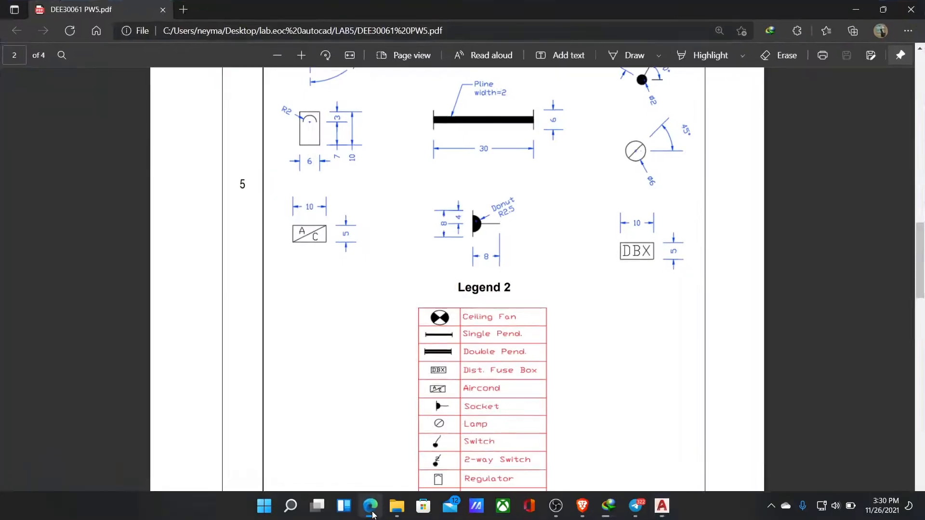
click(372, 514)
click(20, 51)
click(332, 336)
click(418, 293)
right_click(449, 249)
click(474, 256)
Create the single-line texts A and C with height 2.5 and rotation 0 for the air conditioner symbol
click(384, 211)
key(Return)
key(Return)
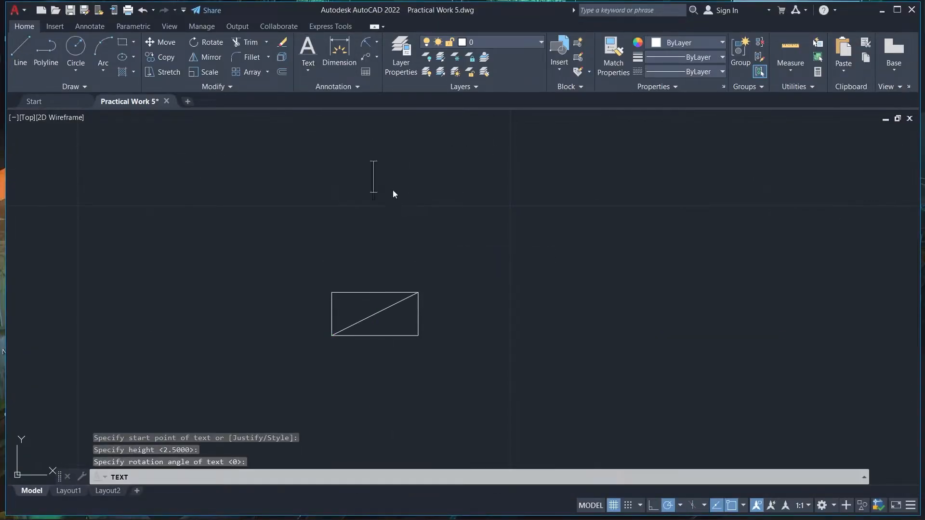
text(A)
click(409, 176)
click(388, 181)
click(426, 162)
right_click(433, 162)
click(381, 176)
click(487, 172)
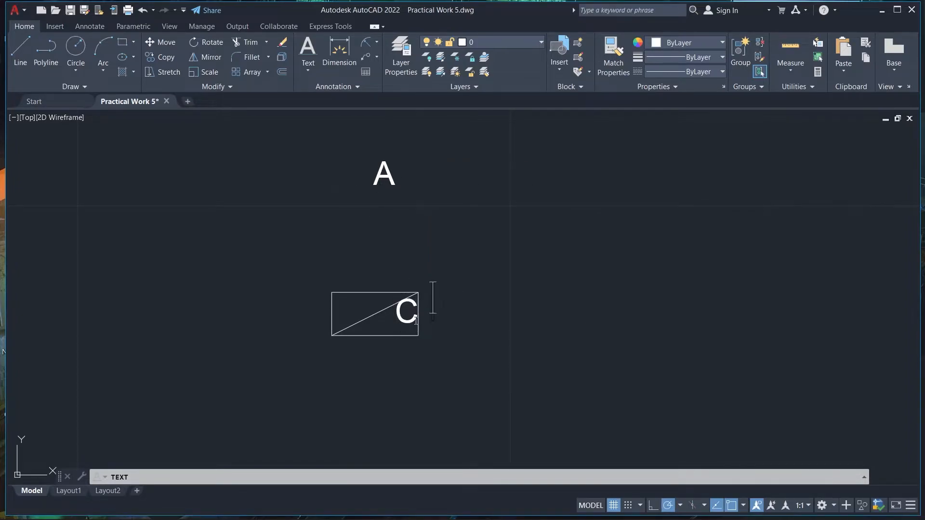
key(Return)
key(Return)
Position the letter A in the rectangle's upper-left half and the C in its lower-right half
double_click(387, 163)
key(Return)
key(Return)
click(387, 163)
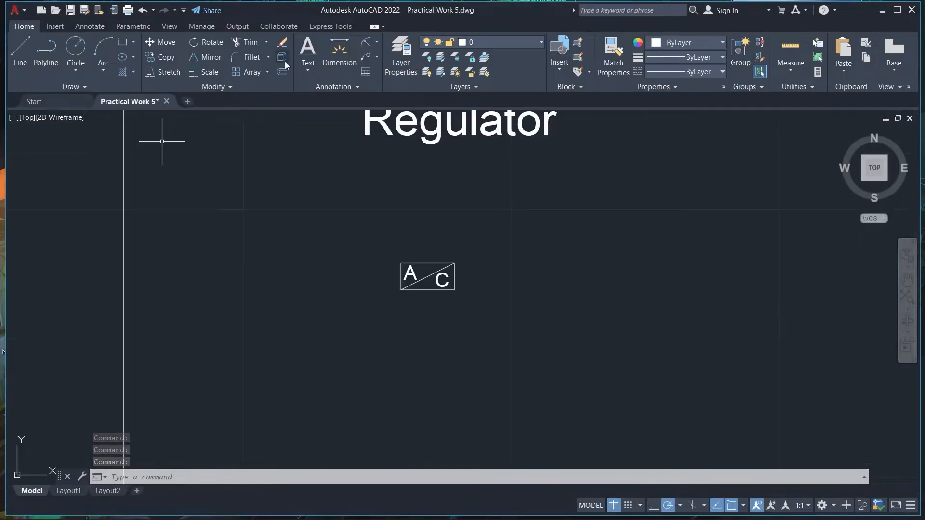
Dimension the A/C rectangle's width above it and its height on the right side
click(339, 51)
click(401, 263)
click(454, 263)
click(454, 209)
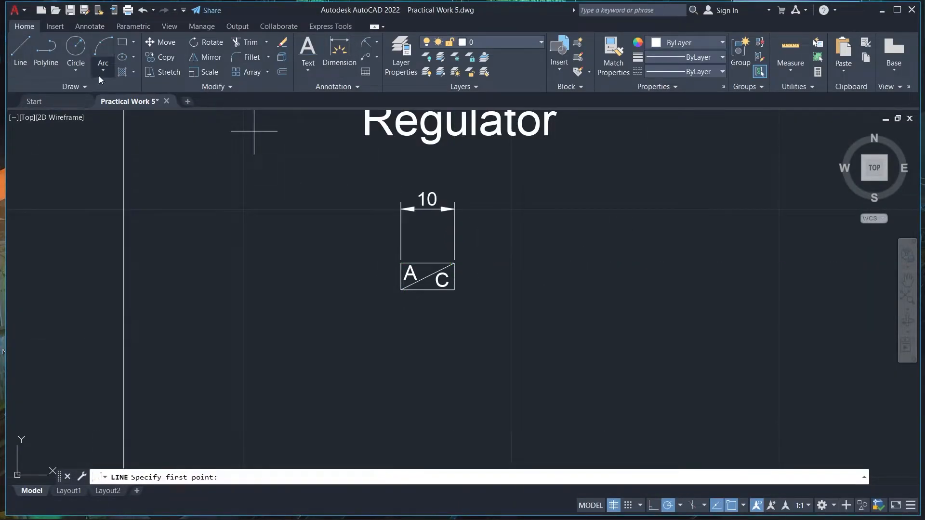
click(340, 51)
click(454, 263)
click(454, 290)
click(510, 282)
Change the colour of the A/C rectangle's two dimensions to cyan
click(436, 208)
click(511, 276)
click(689, 43)
click(677, 124)
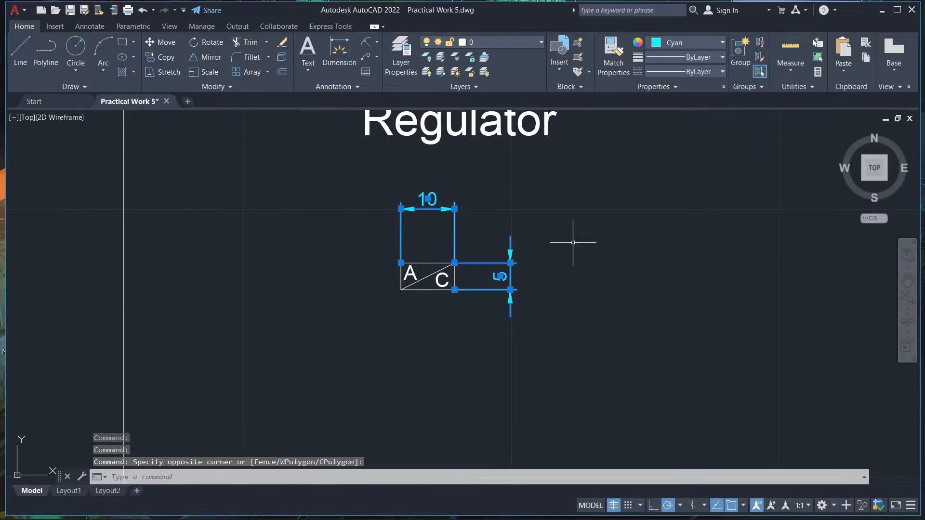
key(ctrl+s)
Move the air conditioner symbol with its dimensions farther down below the Regulator label
scroll(564, 289, down, 10)
scroll(558, 295, up, 4)
drag(581, 290, 515, 237)
text(m)
key(Return)
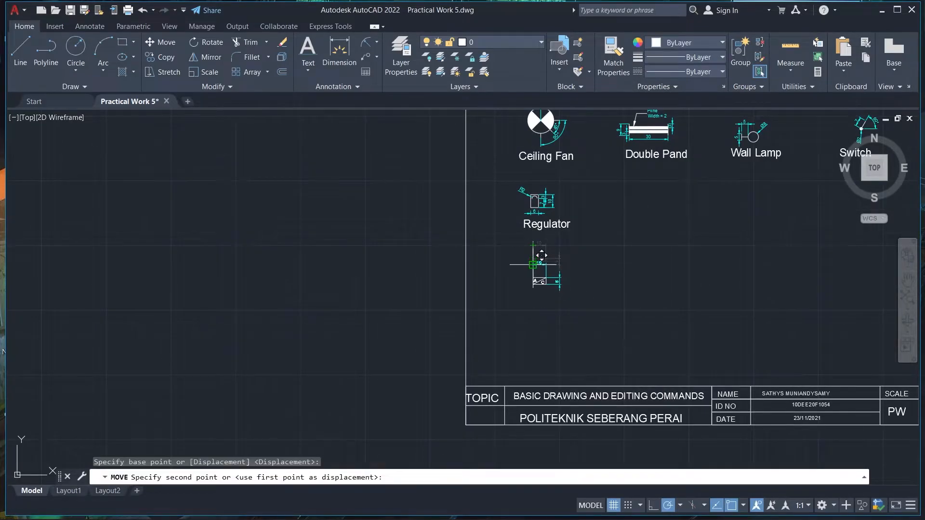
scroll(479, 231, up, 5)
scroll(472, 279, down, 7)
Check the single pendant symbol in Figure 5 and draw its horizontal polyline, 30 long with width 2, below Double Pand
click(377, 504)
click(377, 504)
click(377, 507)
scroll(504, 380, up, 3)
click(380, 513)
click(380, 514)
click(380, 514)
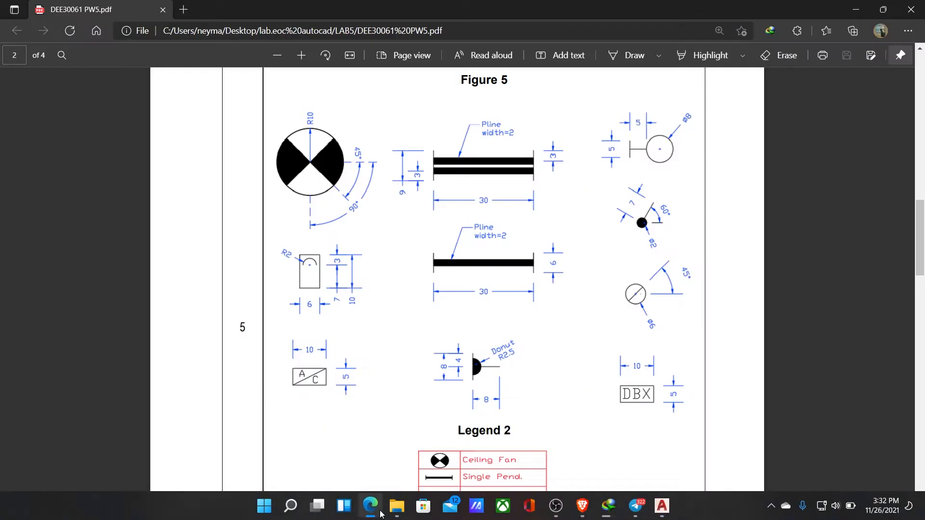
click(856, 10)
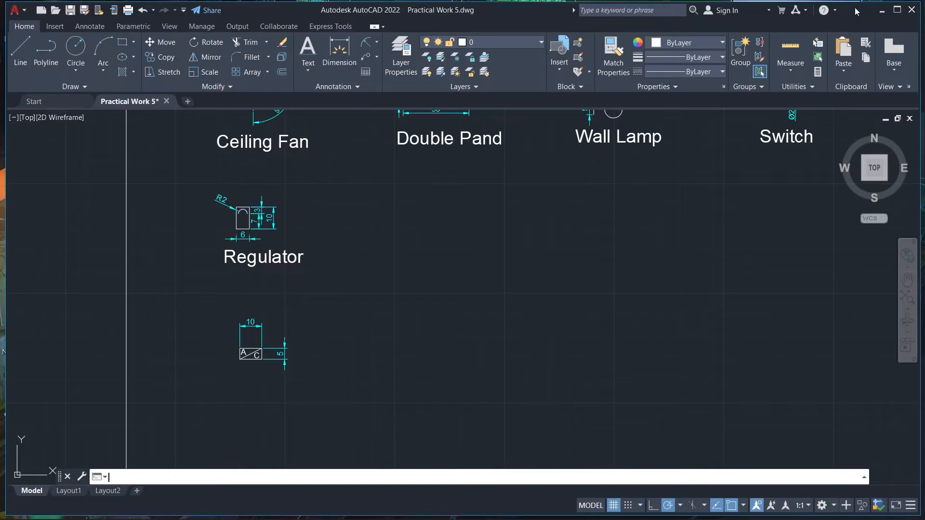
text(0)
key(Return)
key(Return)
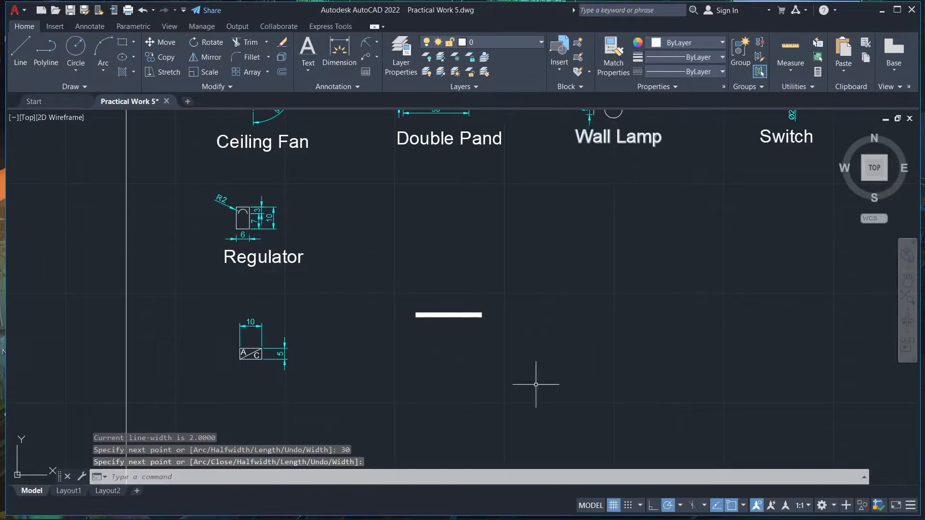
Draw two vertical lines, each 3 long, up and down from the left end of the thick polyline
scroll(457, 396, up, 4)
scroll(394, 281, down, 2)
text(l)
key(Return)
scroll(409, 254, down, 4)
scroll(399, 229, up, 8)
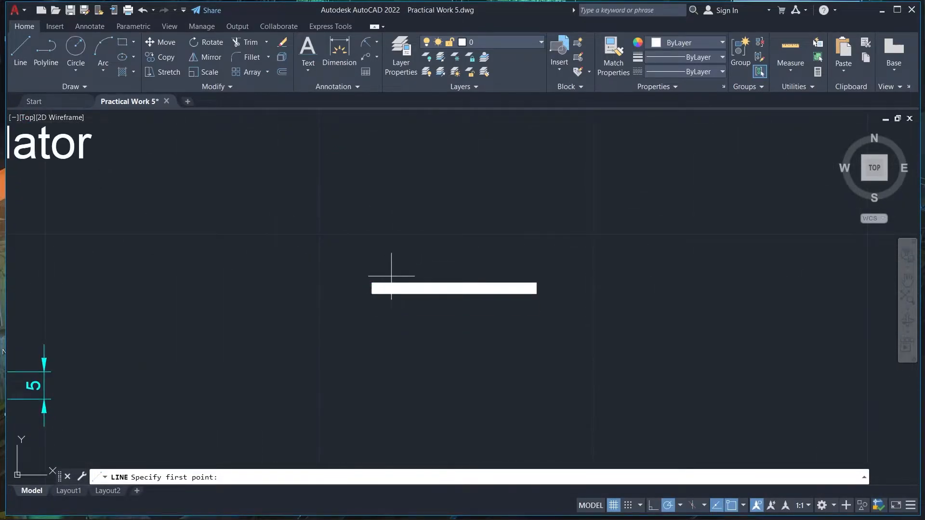
click(359, 295)
text(3)
key(Return)
right_click(402, 262)
click(424, 267)
key(Return)
click(359, 295)
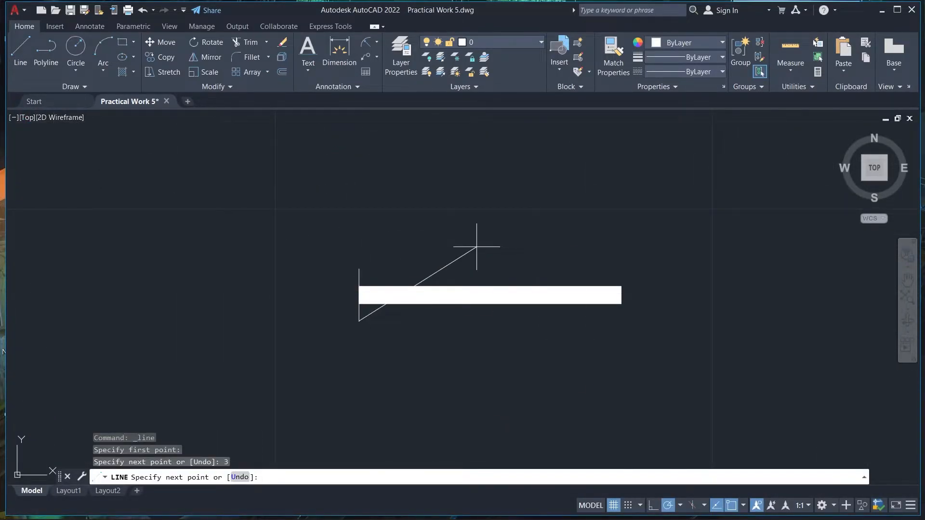
key(Return)
key(Return)
Draw matching vertical lines, each 3 long, up and down from the right end of the thick polyline
key(Return)
key(Return)
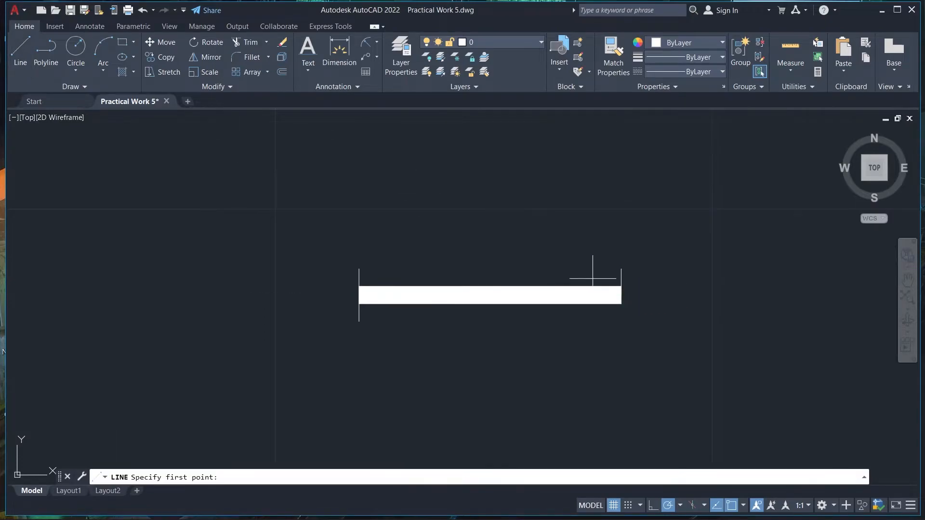
text(3)
key(Return)
key(Return)
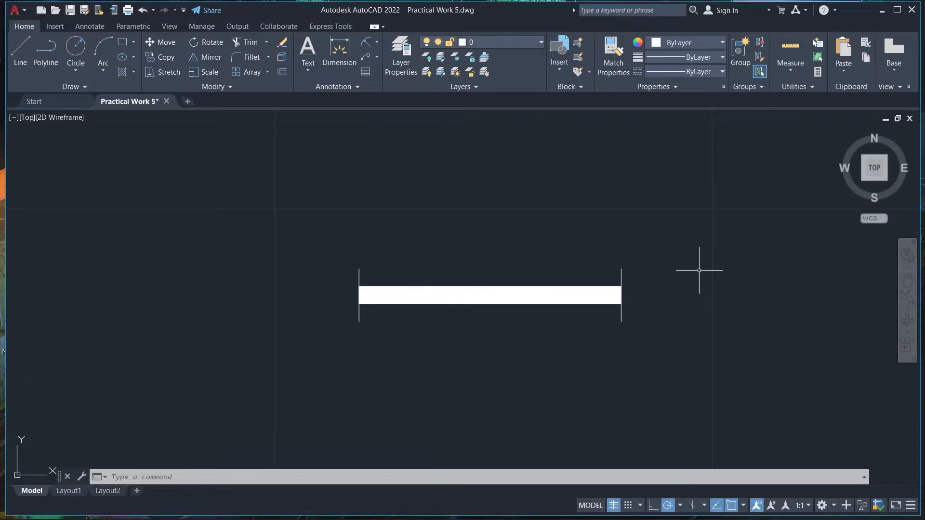
Check Figure 5, then dimension the single pendant's length below the bar and its end-line height on the right side
mouse_move(471, 516)
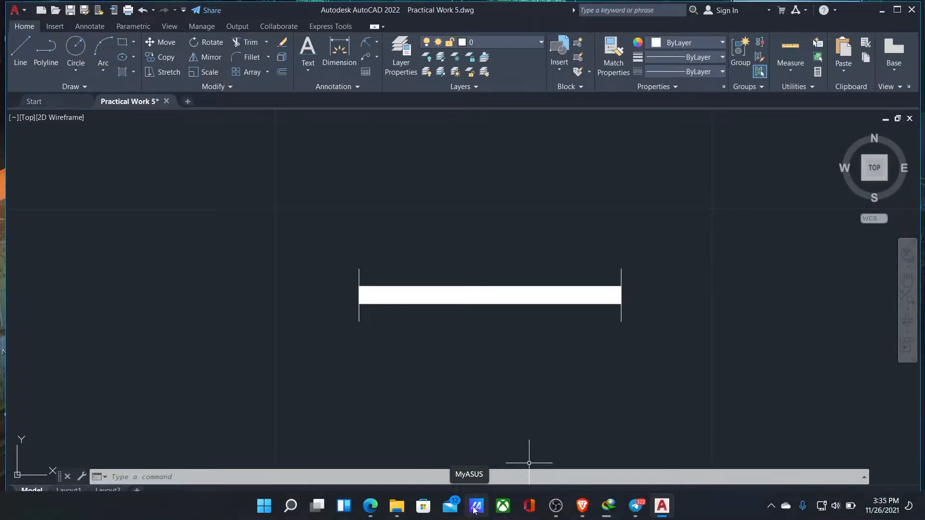
click(371, 506)
click(371, 506)
click(340, 58)
click(359, 321)
click(622, 322)
click(613, 357)
click(622, 286)
click(622, 304)
click(644, 295)
click(505, 506)
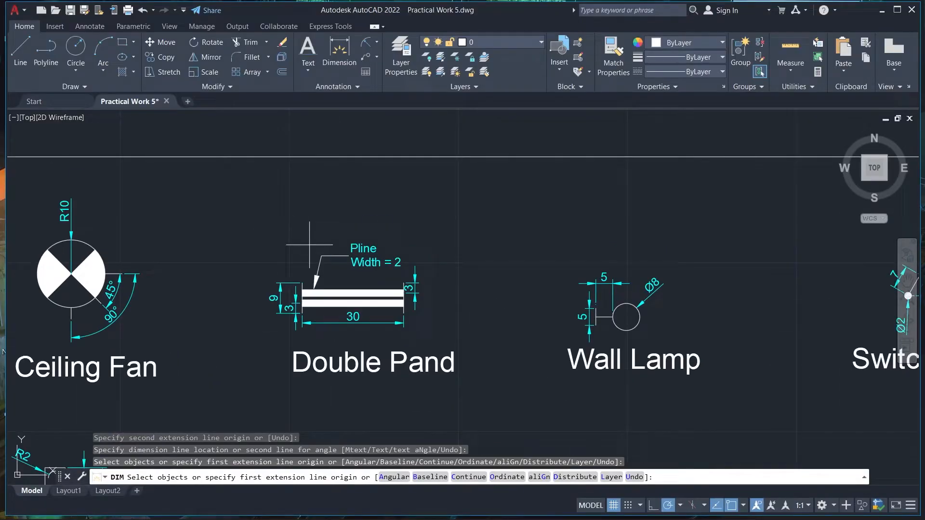
click(309, 244)
key(Escape)
Copy the Pline Width = 2 leader note from the Double Pand symbol and paste it above the single pendant bar
right_click(323, 197)
click(294, 217)
click(401, 286)
click(324, 256)
right_click(324, 255)
click(338, 221)
right_click(362, 235)
scroll(436, 288, down, 2)
key(ctrl+v)
scroll(337, 444, up, 2)
middle_drag(332, 453, 372, 305)
click(374, 442)
middle_drag(412, 359, 417, 220)
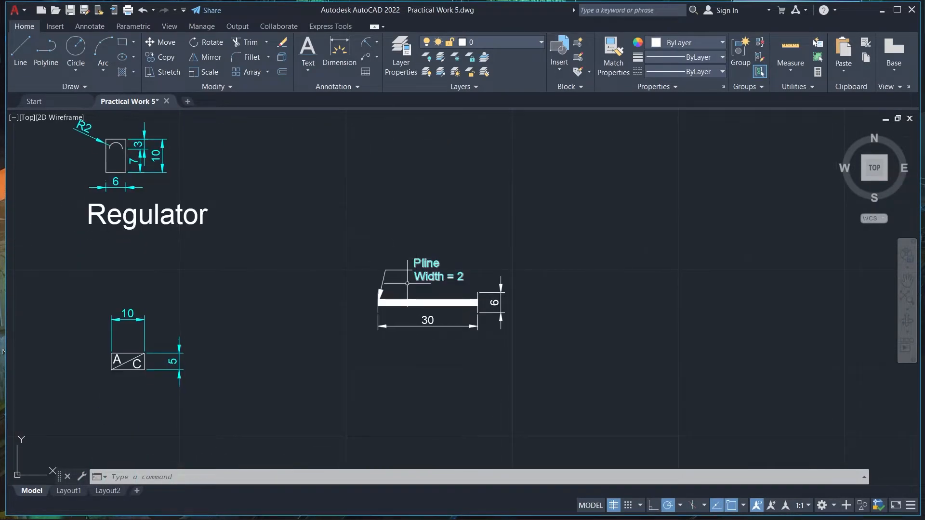
Move the pasted Pline Width = 2 leader note along the bar, away from its left end
key(Return)
click(386, 293)
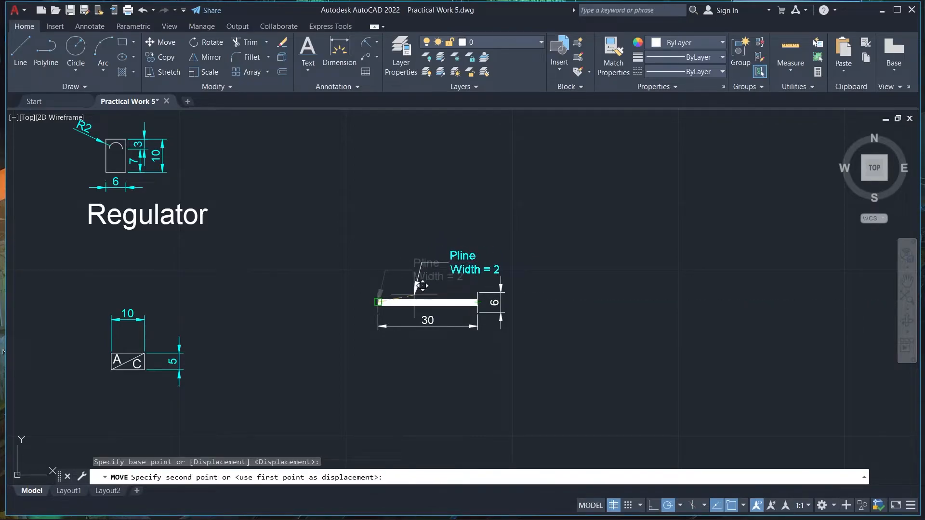
scroll(402, 293, up, 8)
click(376, 330)
click(333, 291)
click(328, 289)
click(270, 284)
click(331, 215)
click(20, 52)
click(418, 337)
right_click(439, 314)
click(470, 322)
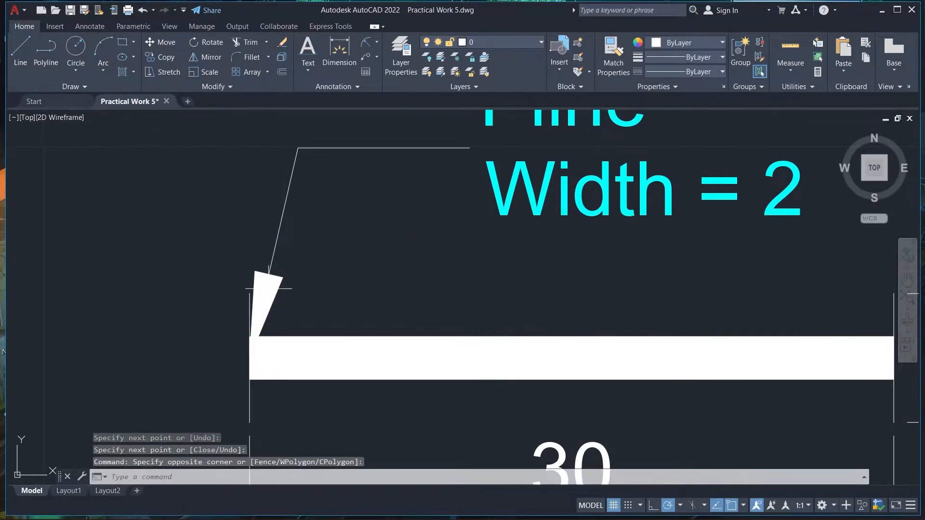
click(269, 288)
click(520, 171)
right_click(522, 170)
click(554, 258)
click(263, 303)
click(416, 341)
Fine-tune the leader note so its arrow points at the bar's upper edge, and save the drawing
scroll(422, 268, down, 8)
click(423, 270)
click(418, 287)
click(422, 279)
scroll(453, 260, up, 5)
key(ctrl+z)
scroll(356, 307, up, 4)
click(466, 229)
click(467, 224)
click(467, 215)
click(381, 217)
click(371, 219)
key(Escape)
key(ctrl+s)
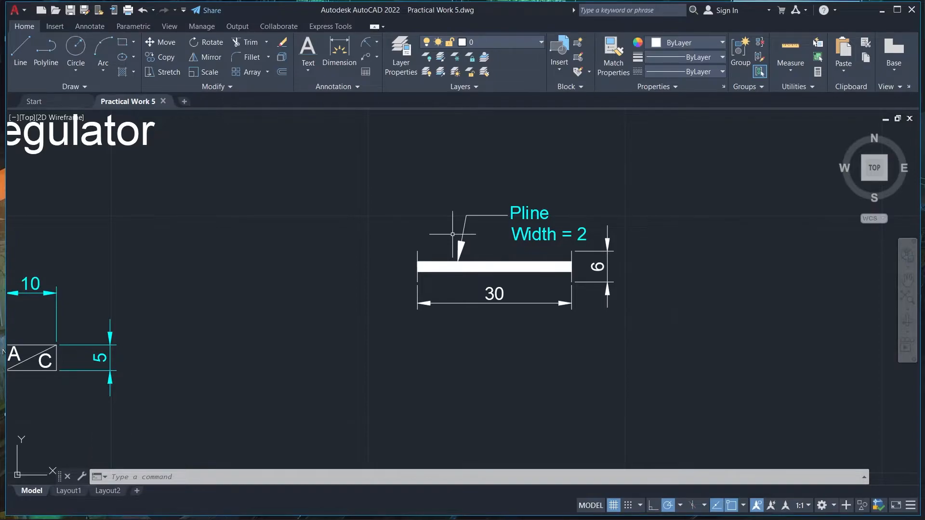
Change the colour of the single pendant's two dimensions to cyan and save the drawing
click(689, 43)
click(691, 110)
click(708, 260)
click(714, 270)
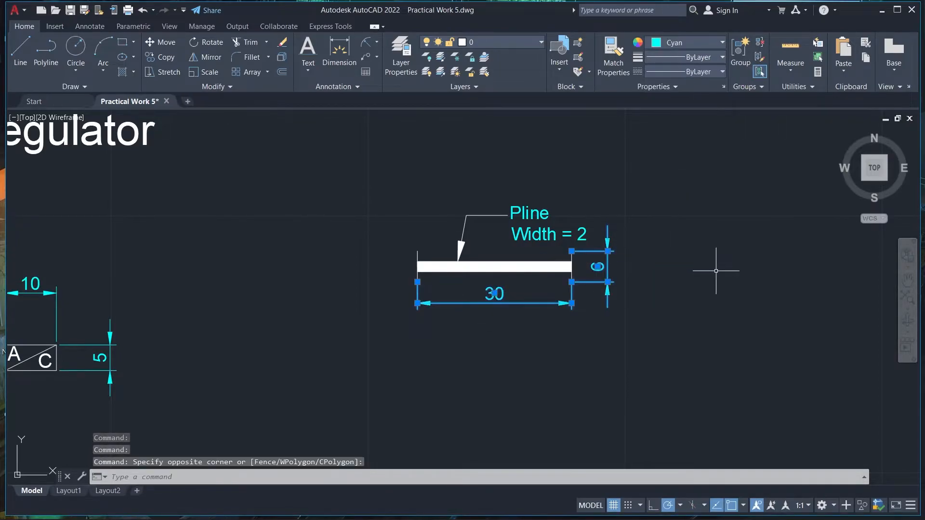
key(Escape)
key(ctrl+s)
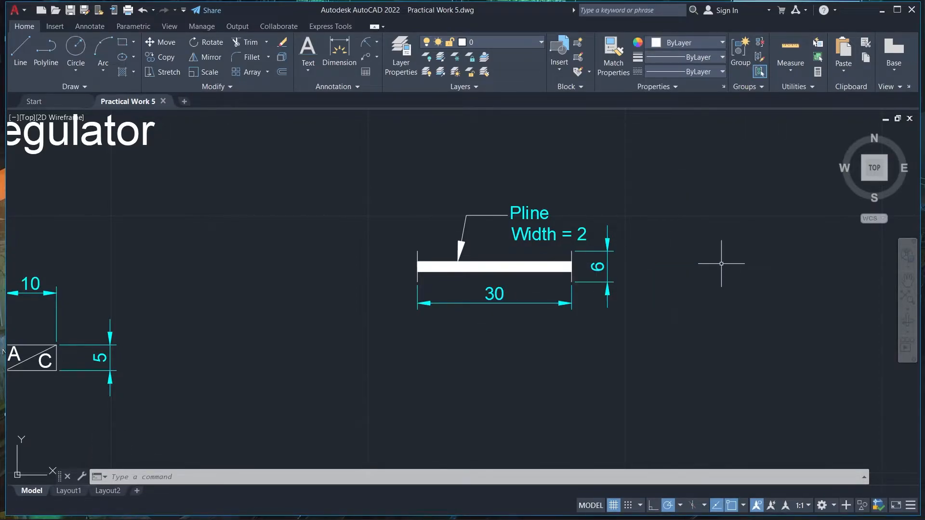
Check Figure 5 and move the single pendant symbol with its dimensions and note up, closer beneath Double Pand
scroll(605, 352, down, 4)
click(371, 505)
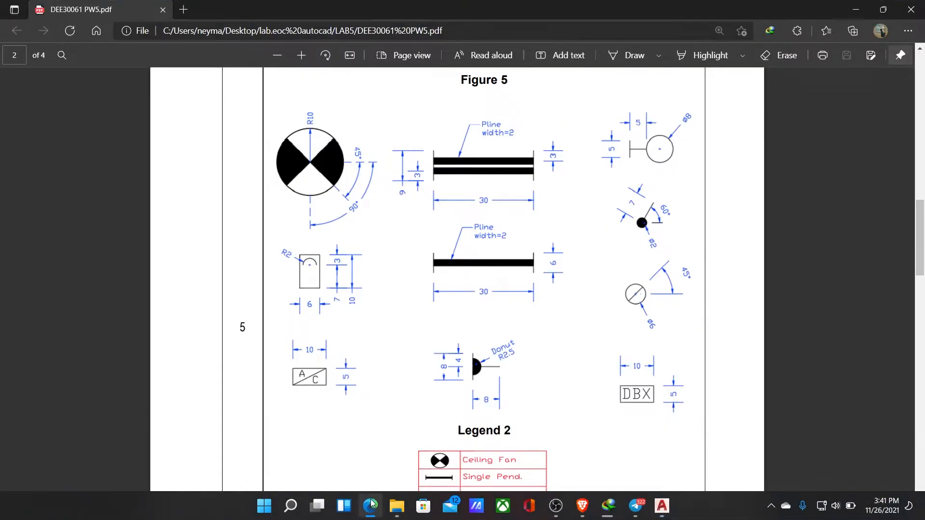
click(371, 505)
click(511, 281)
click(646, 329)
scroll(559, 307, up, 4)
text(m)
click(540, 290)
scroll(541, 289, down, 4)
middle_drag(527, 201, 469, 279)
scroll(470, 278, up, 4)
click(495, 274)
scroll(554, 304, down, 2)
click(308, 48)
click(473, 359)
click(517, 370)
click(445, 316)
right_click(446, 317)
key(Escape)
key(Escape)
Start a multiline text box below the single pendant symbol and look up the symbol's name in Legend 2 of the PDF
click(308, 69)
click(318, 92)
click(475, 360)
click(564, 385)
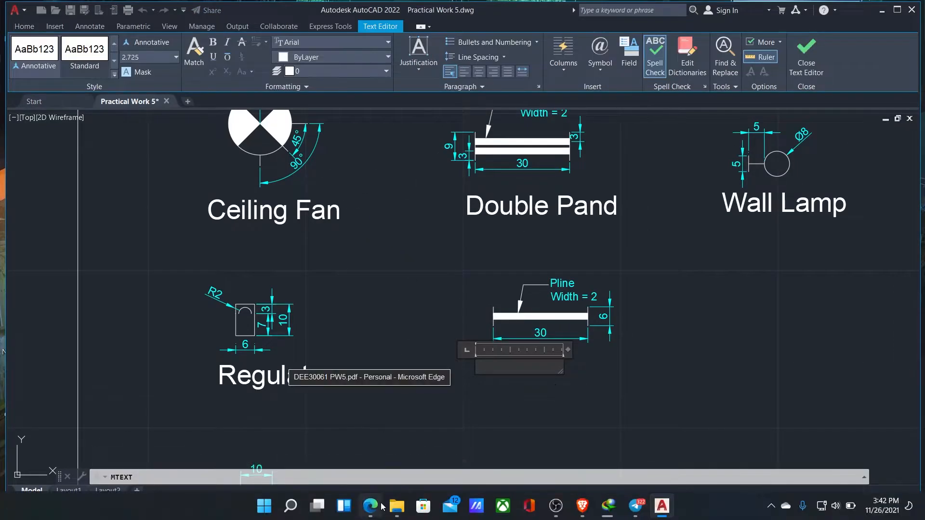
click(371, 506)
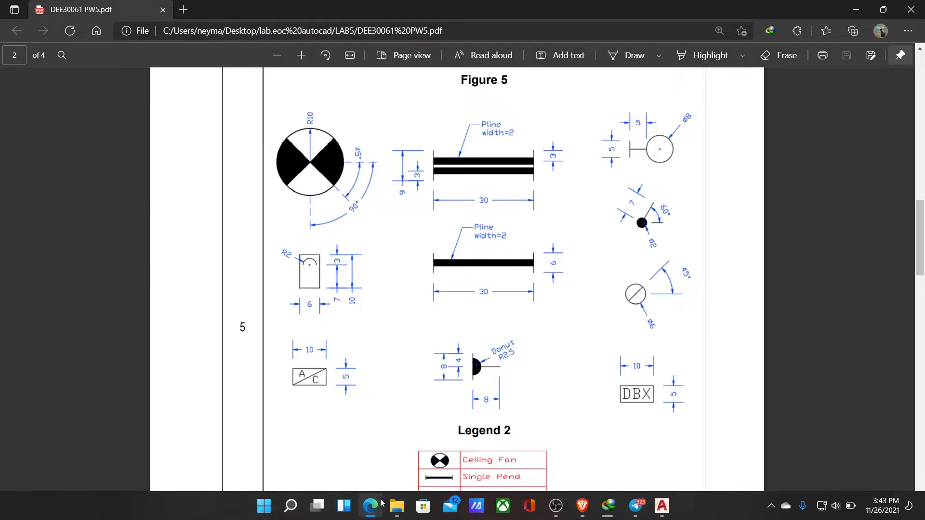
click(379, 503)
click(380, 504)
scroll(487, 383, down, 3)
scroll(485, 380, up, 3)
scroll(486, 380, down, 3)
scroll(485, 380, up, 3)
scroll(485, 382, down, 4)
click(856, 10)
Label the symbol Single Pand, enlarging the text and widening its box to keep it on one line
text(Single P)
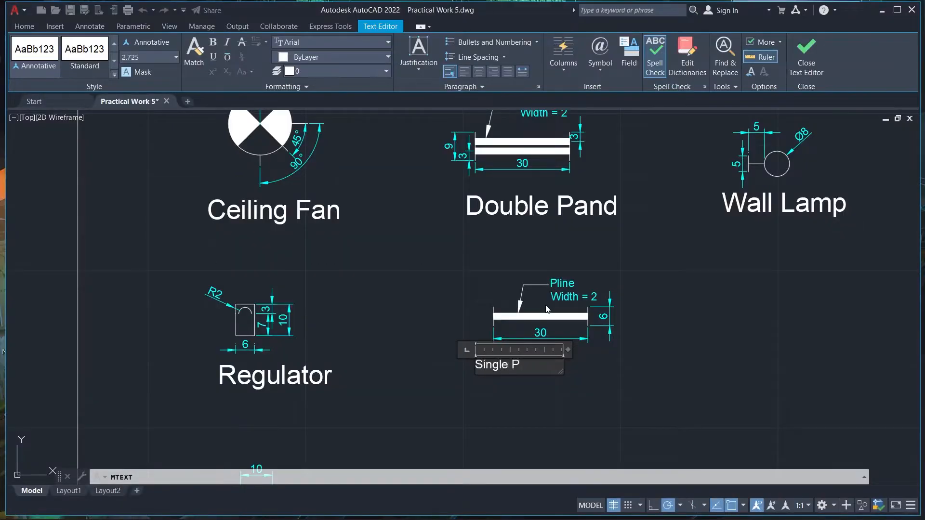
click(164, 84)
drag(564, 365, 678, 363)
click(684, 330)
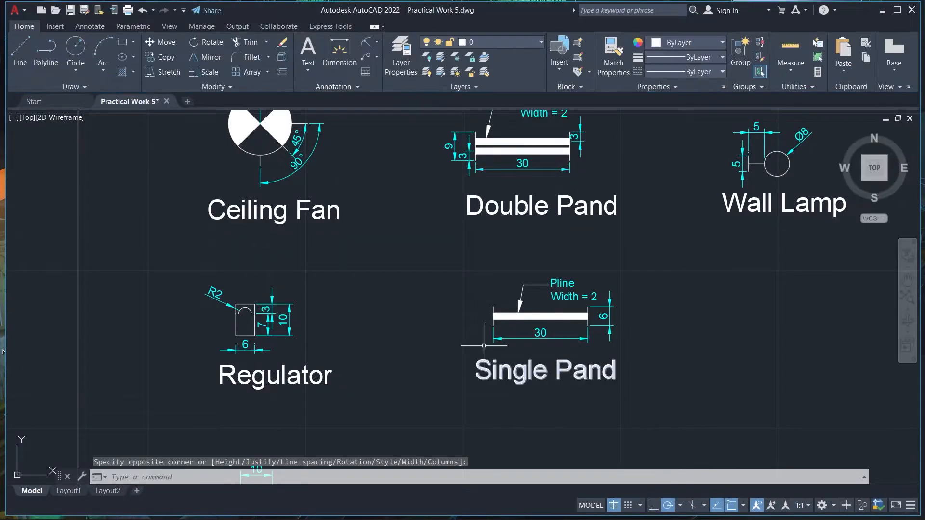
Move the single pendant symbol with its label to the left so it lines up beneath the Double Pand symbol
scroll(234, 211, down, 2)
click(375, 243)
click(485, 330)
right_click(426, 258)
click(436, 316)
click(415, 257)
click(402, 256)
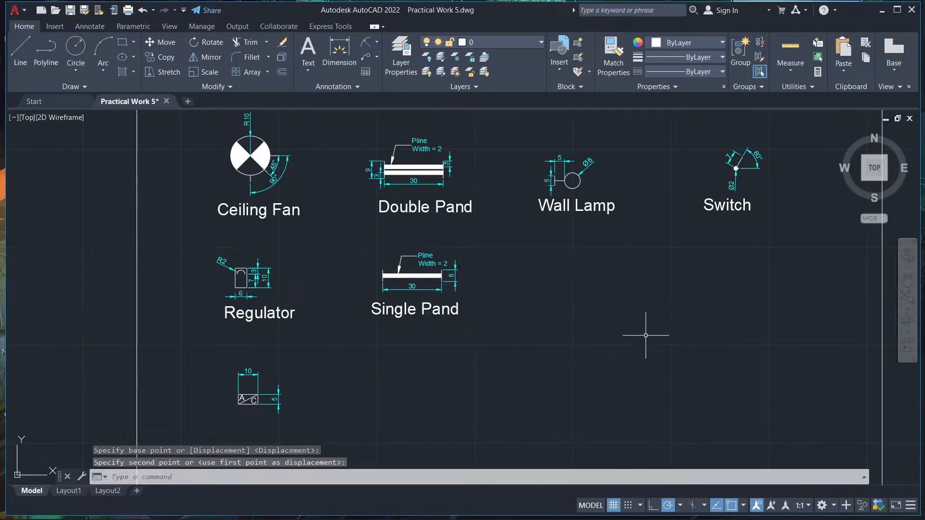
Examine the remaining symbols in Figure 5 of the PDF, especially the circle with the diagonal line
click(380, 504)
scroll(434, 348, up, 4)
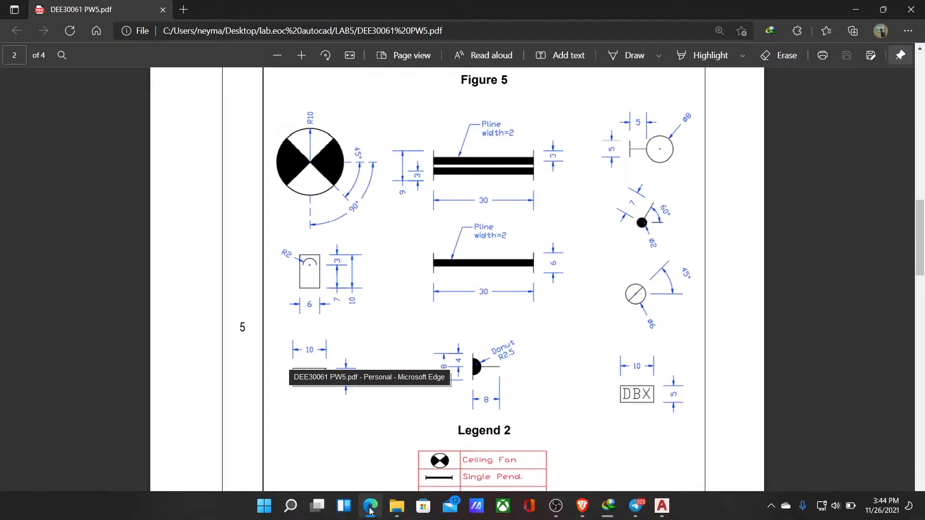
click(634, 508)
click(789, 419)
click(371, 508)
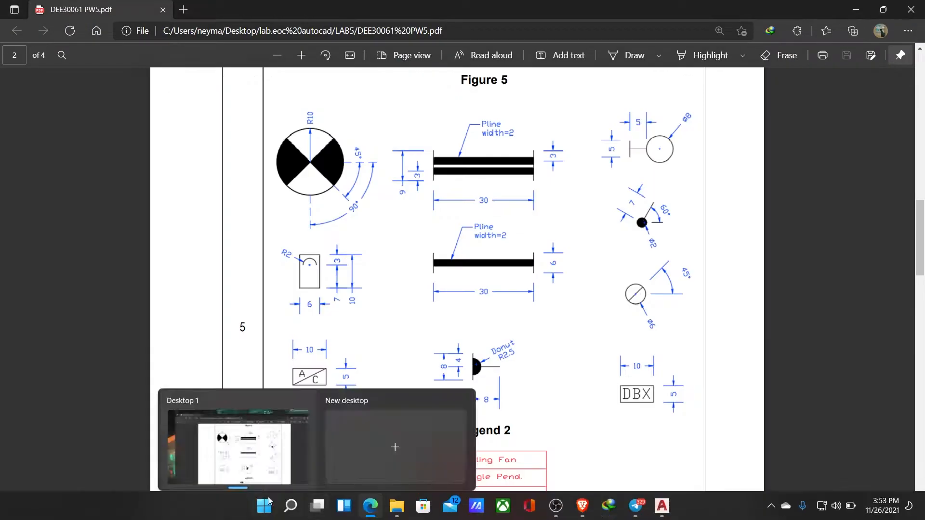
key(XF86AudioLowerVolume)
key(XF86AudioLowerVolume)
key(XF86AudioLowerVolume)
key(XF86AudioLowerVolume)
key(XF86AudioLowerVolume)
key(XF86AudioLowerVolume)
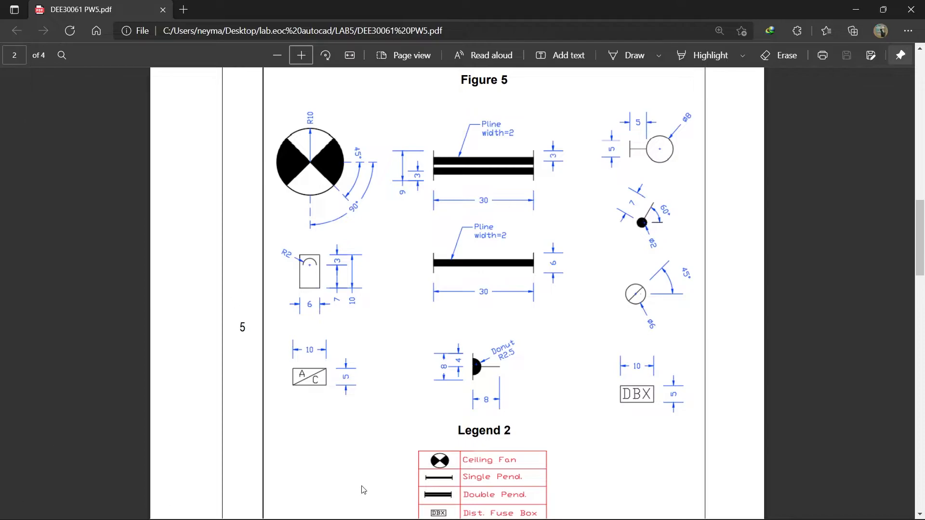
click(371, 507)
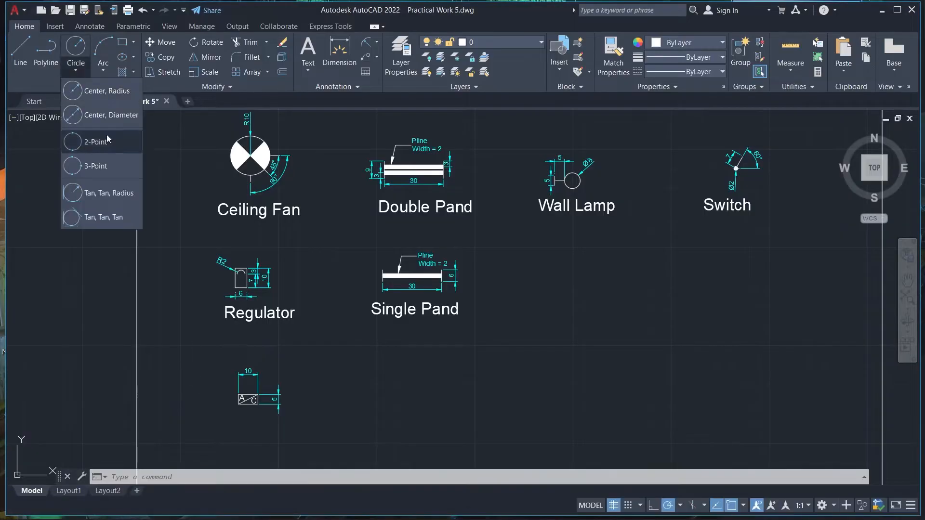
click(371, 508)
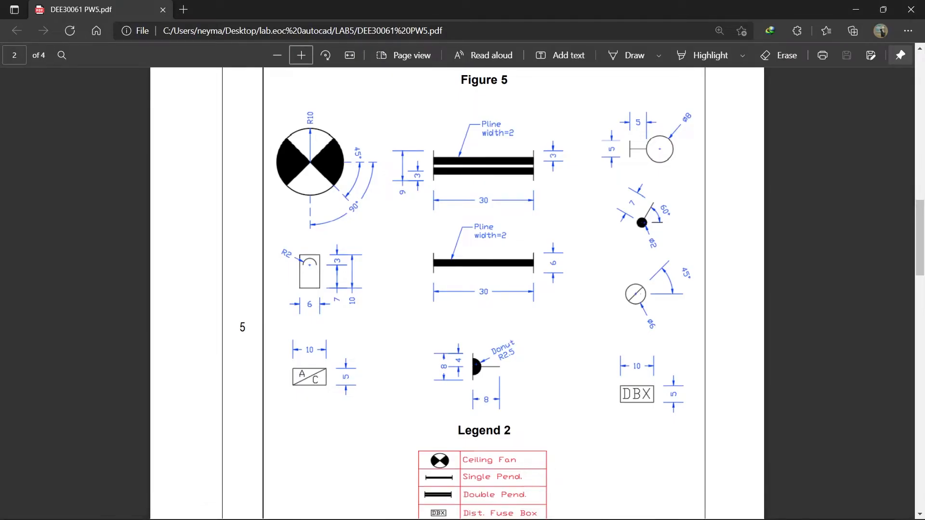
click(379, 507)
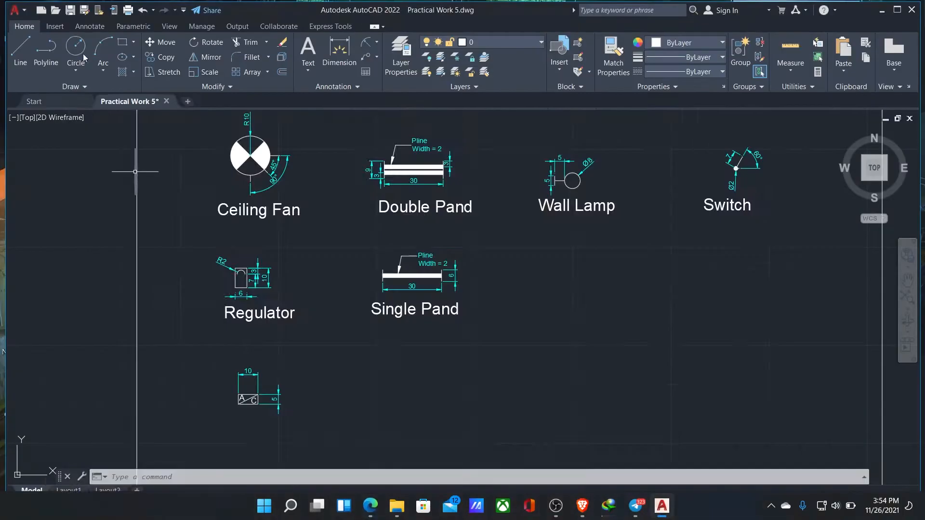
click(75, 71)
click(101, 116)
click(564, 269)
key(Return)
click(568, 274)
key(Delete)
Draw a circle of diameter 6 below the Wall Lamp label
click(75, 48)
click(563, 270)
text(6)
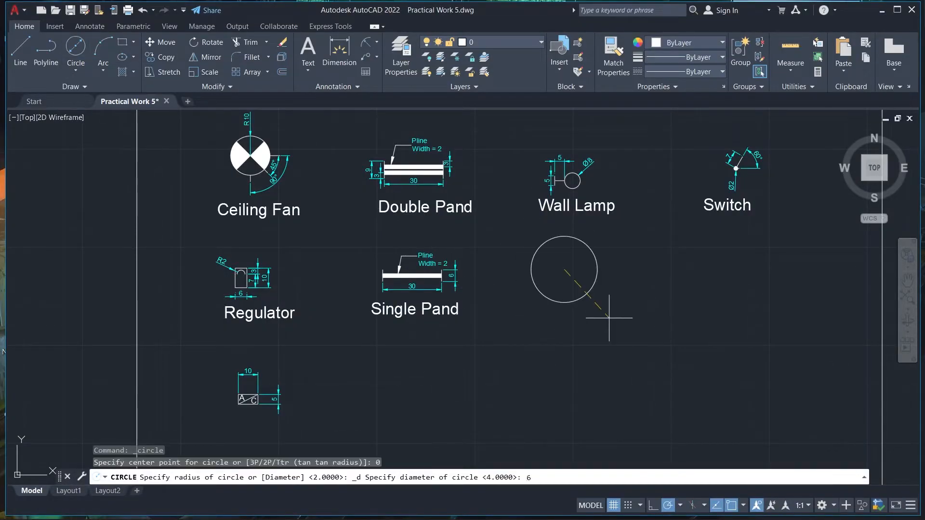
key(Return)
scroll(566, 287, up, 9)
Check Figure 5 and draw a horizontal line from the circle's centre to its right edge and on beyond it
click(378, 503)
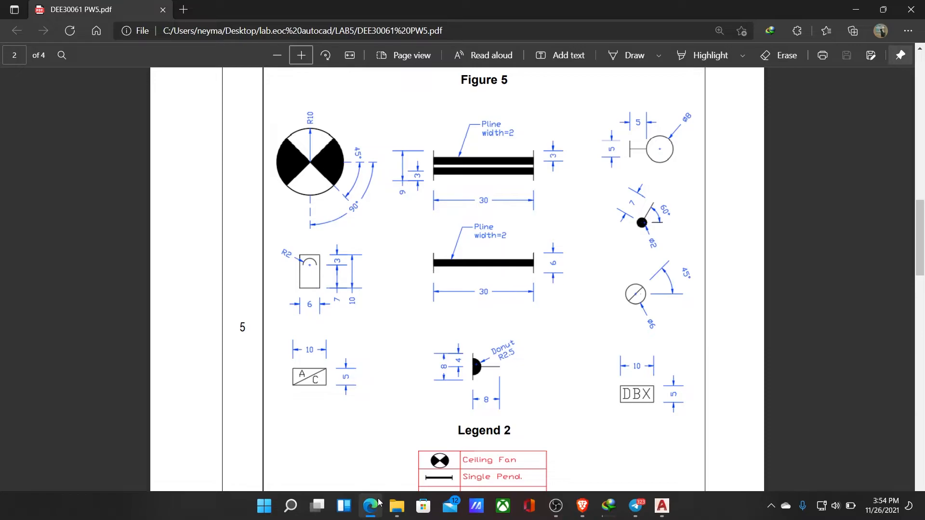
click(379, 506)
text(l)
key(Return)
click(377, 509)
click(377, 508)
click(649, 181)
right_click(666, 188)
click(676, 194)
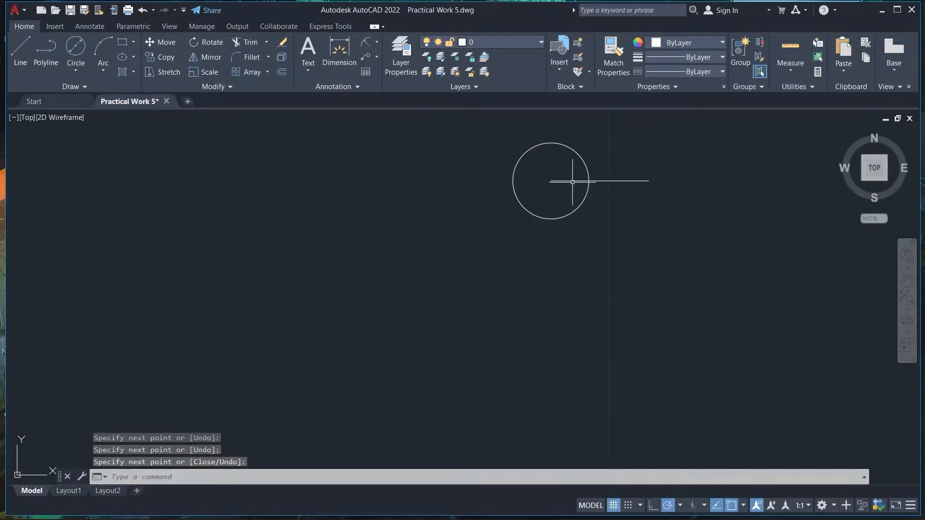
Rotate the horizontal line 45° about the circle's centre
click(608, 181)
click(207, 43)
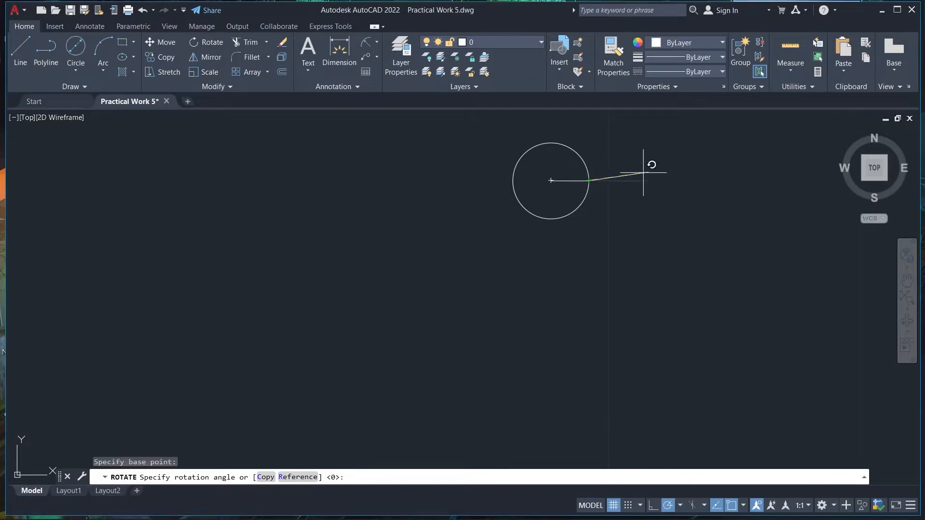
key(Escape)
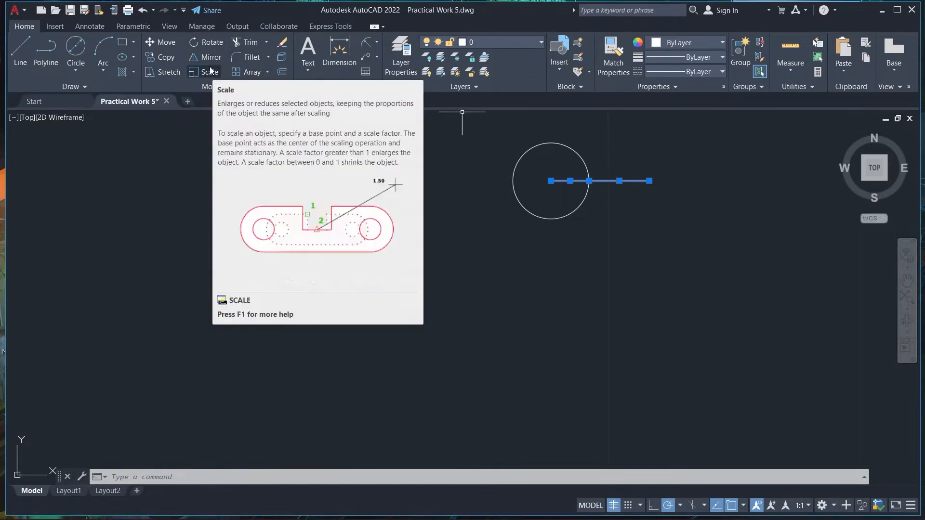
click(217, 44)
click(551, 181)
text(45)
key(Return)
Check the symbol in Figure 5 and draw a vertical line from the circle's centre down to its lowest point
scroll(603, 204, down, 5)
click(370, 517)
scroll(667, 351, down, 5)
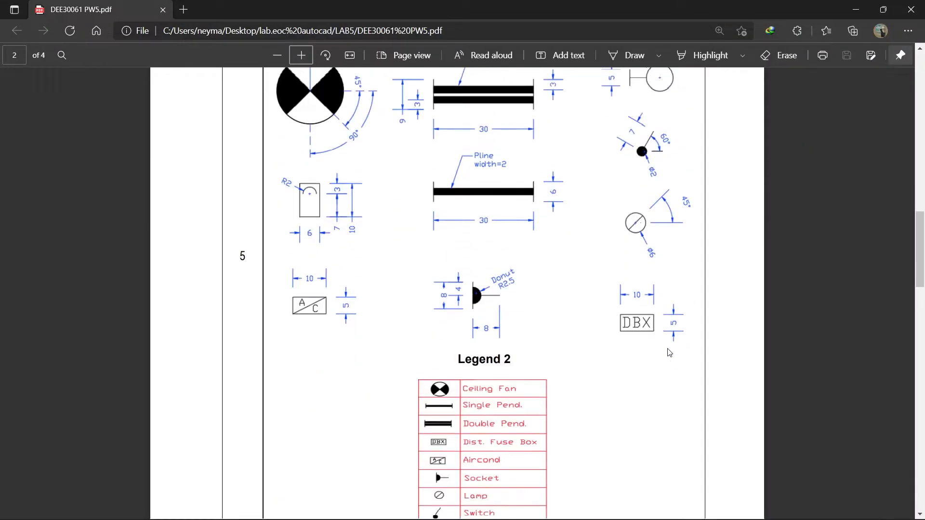
click(854, 5)
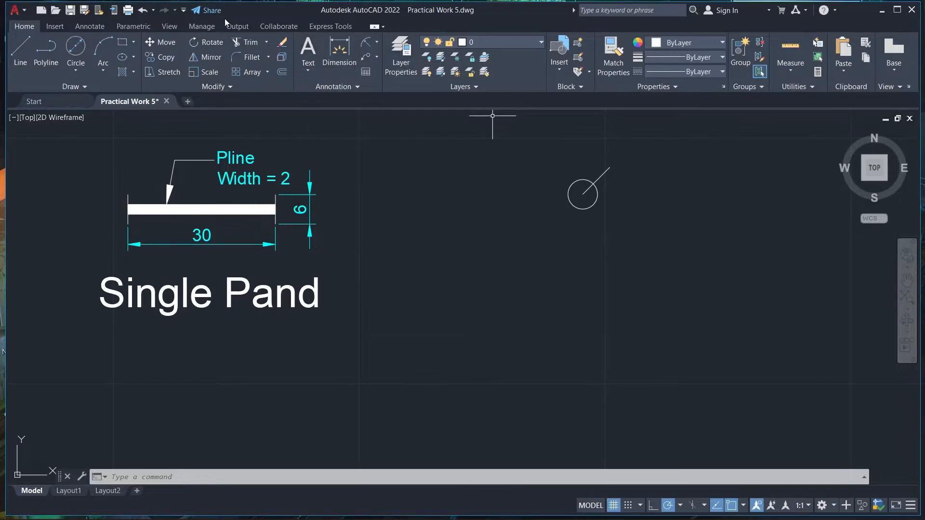
click(20, 54)
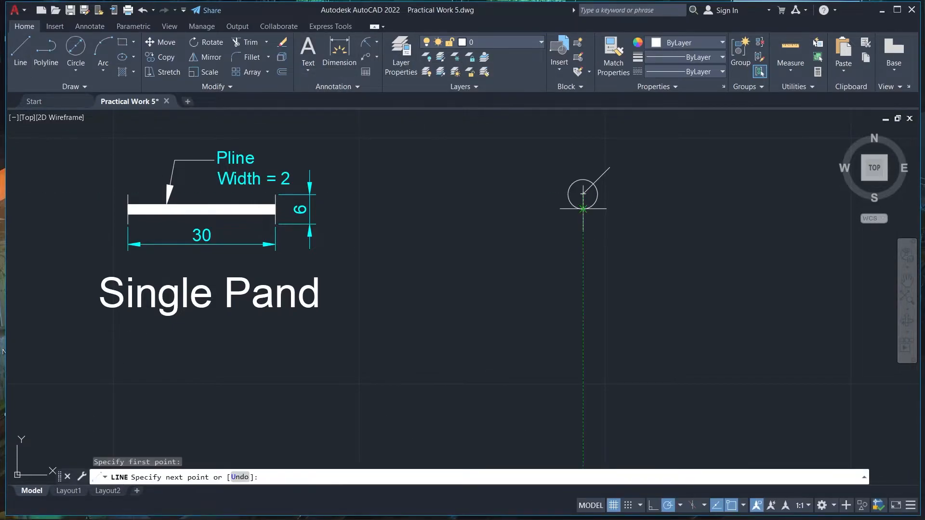
scroll(583, 208, up, 4)
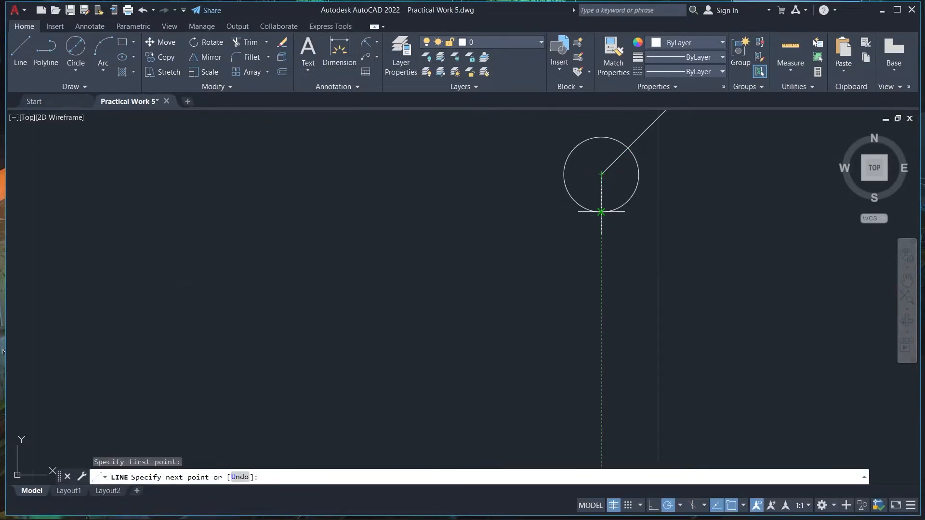
click(558, 301)
click(602, 211)
right_click(562, 212)
click(572, 233)
Try to rotate the vertical line 45° about the circle's centre, and undo the rotation
click(601, 196)
click(206, 42)
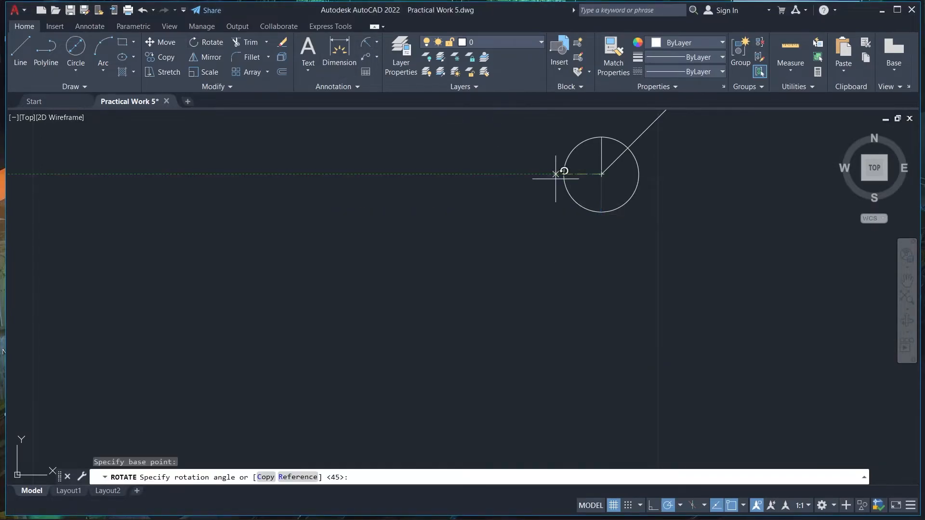
right_click(615, 183)
click(649, 204)
click(602, 190)
right_click(601, 190)
click(207, 42)
click(601, 174)
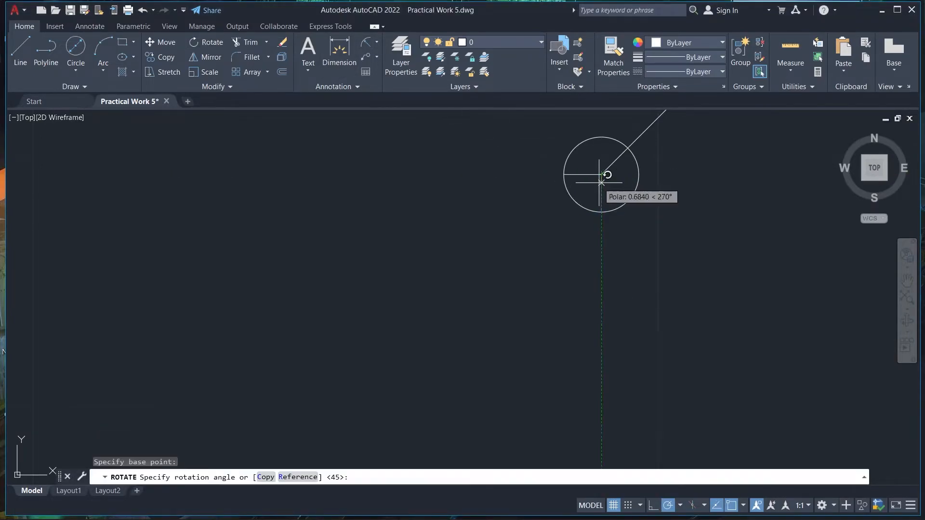
text(45)
key(Return)
key(ctrl+z)
Rotate the vertical line by -45° about the circle's centre to complete the diagonal across the circle
click(601, 190)
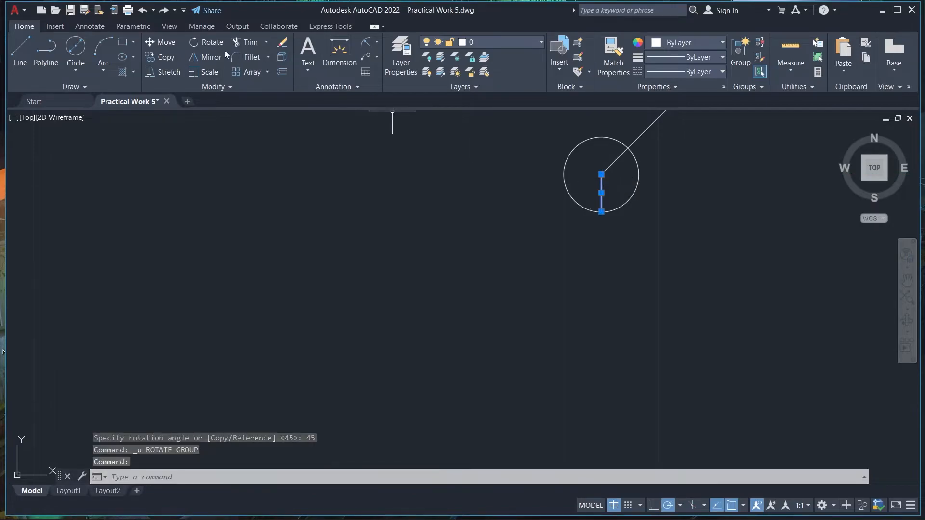
click(208, 42)
click(602, 174)
text(-45)
key(Return)
scroll(693, 189, down, 2)
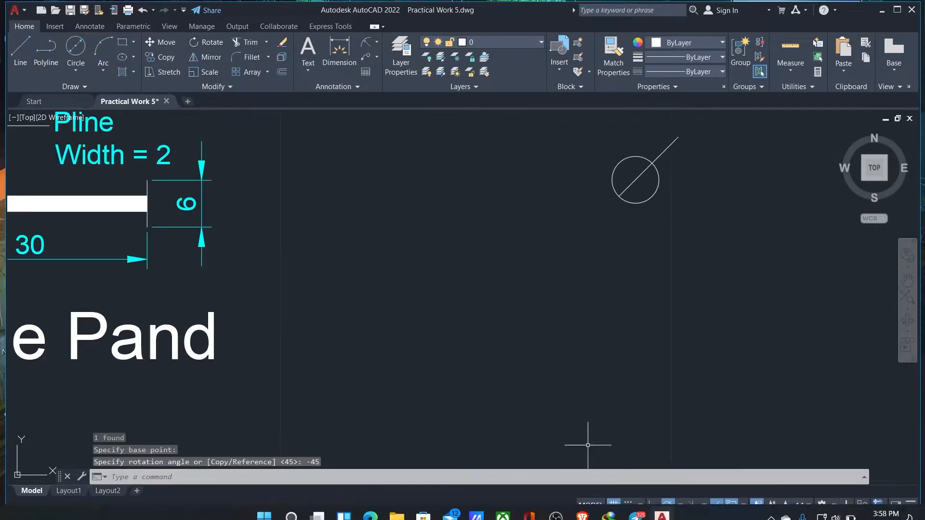
Check Figure 5 and draw a short horizontal guide line outward from the circle's right quadrant
click(376, 508)
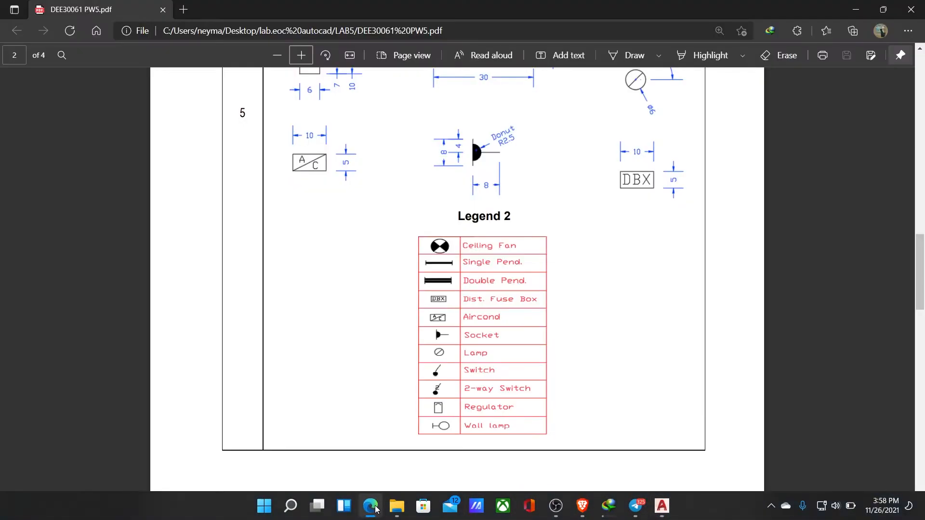
scroll(424, 376, up, 1)
click(662, 507)
text(l)
key(Return)
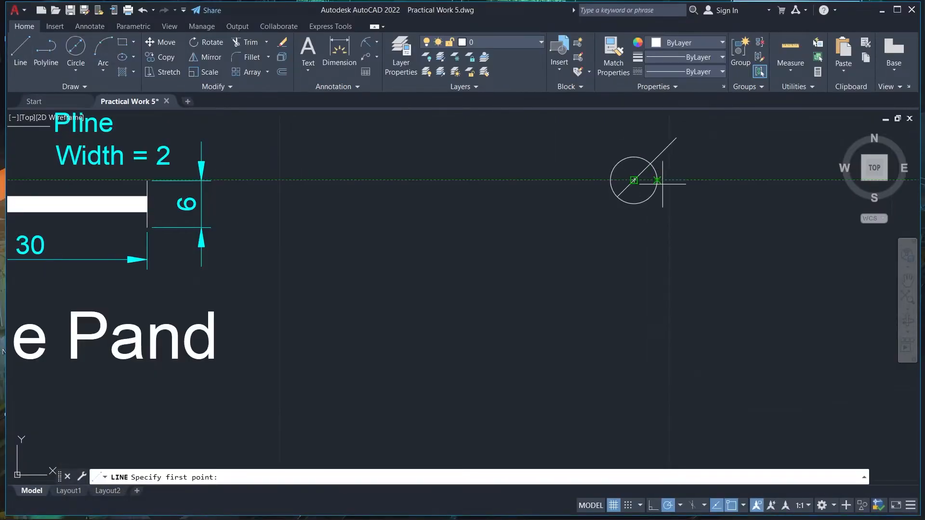
key(Return)
Try to move the short horizontal guide line farther right of the circle, and undo the move
click(673, 180)
text(m)
key(Return)
click(683, 180)
click(701, 180)
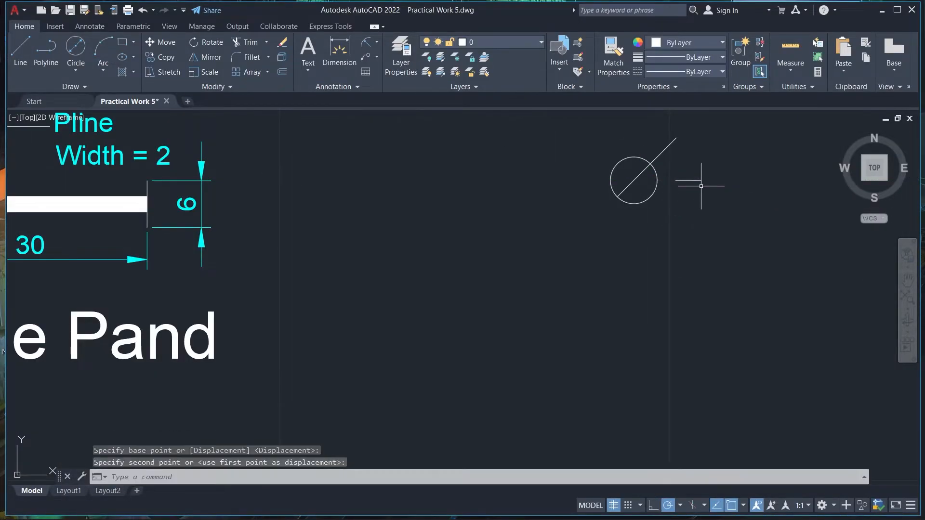
key(ctrl+z)
Add an angular dimension between the diagonal's outer extension and the short horizontal guide line
click(365, 43)
click(669, 146)
click(377, 43)
click(386, 103)
click(669, 146)
click(669, 180)
click(725, 157)
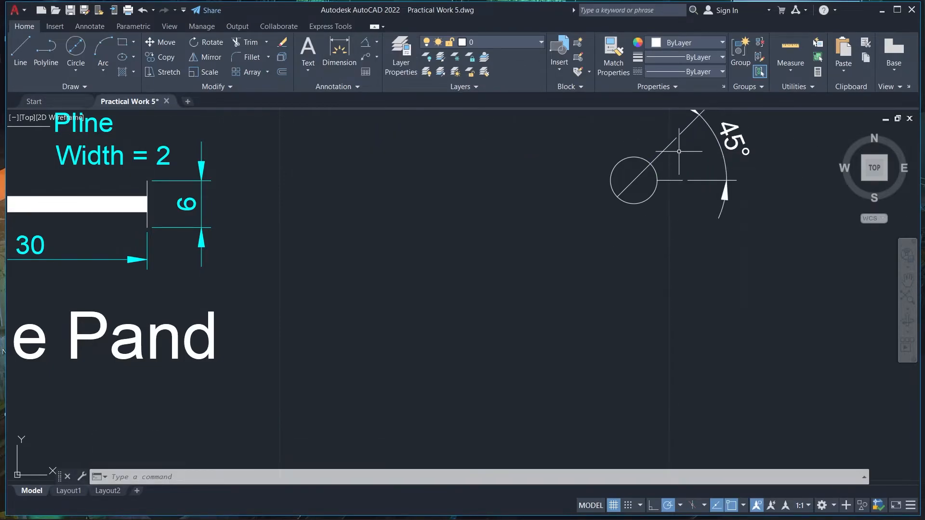
Erase the two guide lines outside the circle and try moving the 45° dimension, undoing that move
click(656, 154)
right_click(712, 129)
click(728, 270)
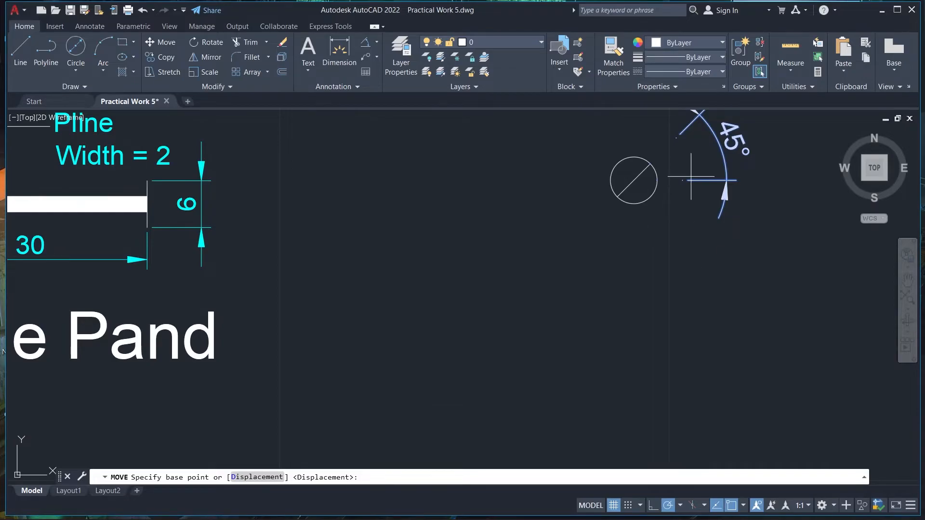
scroll(688, 164, up, 2)
middle_drag(689, 164, 634, 311)
right_click(660, 241)
click(652, 235)
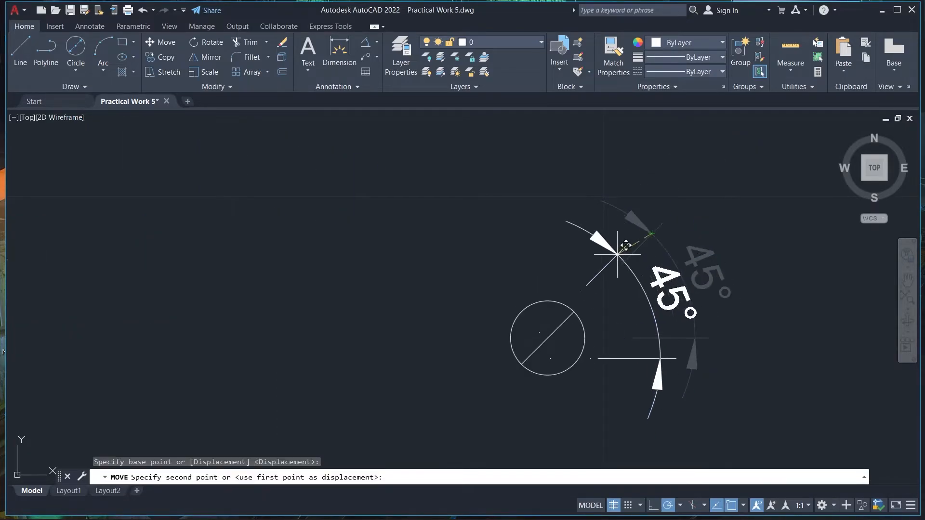
click(655, 226)
key(ctrl+z)
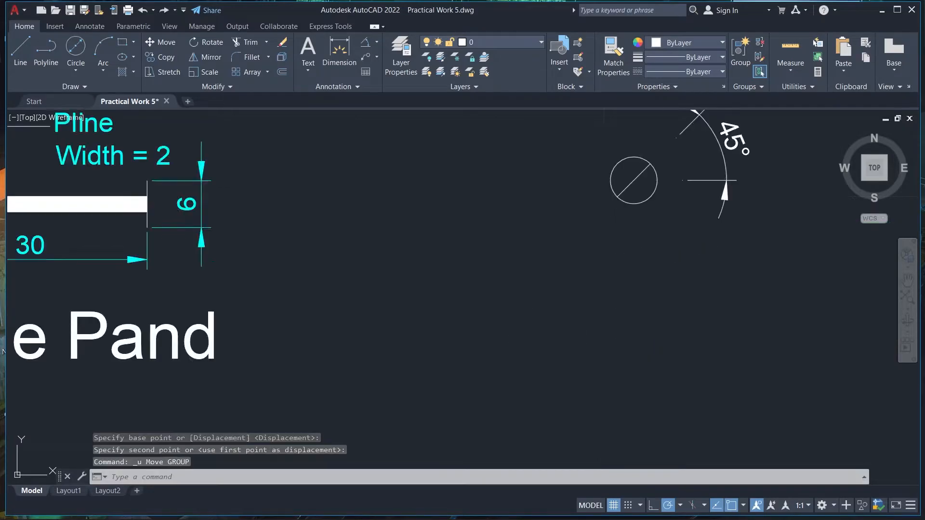
Move the 45° dimension along the diagonal so that it sits closer to the circle
middle_drag(680, 137, 593, 211)
click(593, 210)
right_click(594, 211)
click(608, 297)
click(563, 237)
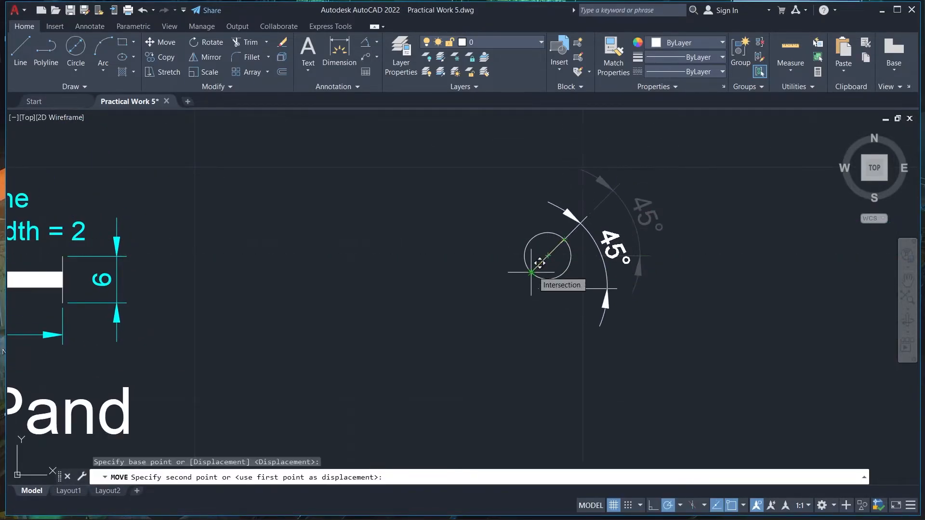
scroll(565, 244, up, 3)
click(562, 220)
Compare with Figure 5, then undo the dimension move and the erasing of the two guide lines
scroll(558, 230, down, 5)
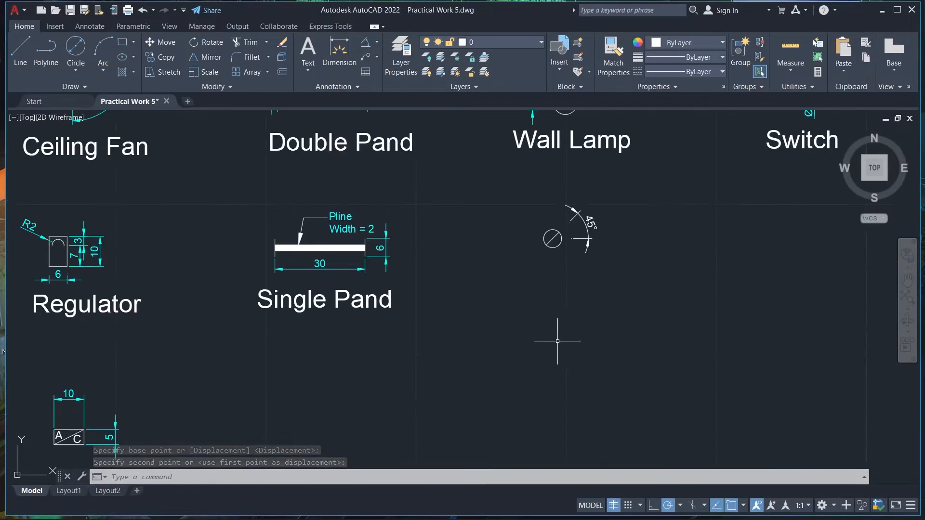
scroll(544, 323, up, 1)
click(371, 506)
click(371, 506)
text(l)
key(Return)
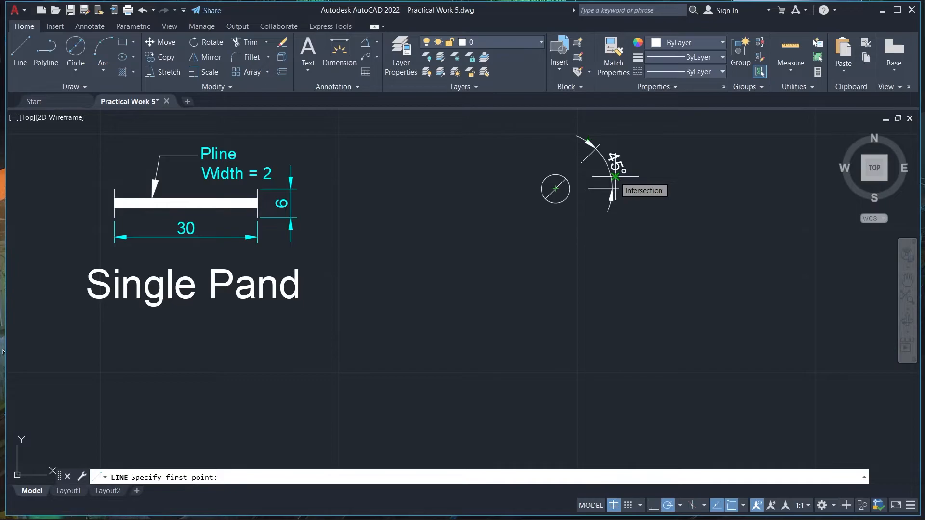
click(606, 163)
right_click(646, 149)
click(673, 171)
key(ctrl+z)
key(ctrl+z)
key(ctrl+z)
key(ctrl+z)
key(ctrl+z)
key(ctrl+z)
Try to move the 45° dimension horizontally closer to the circle, and undo the move
click(715, 138)
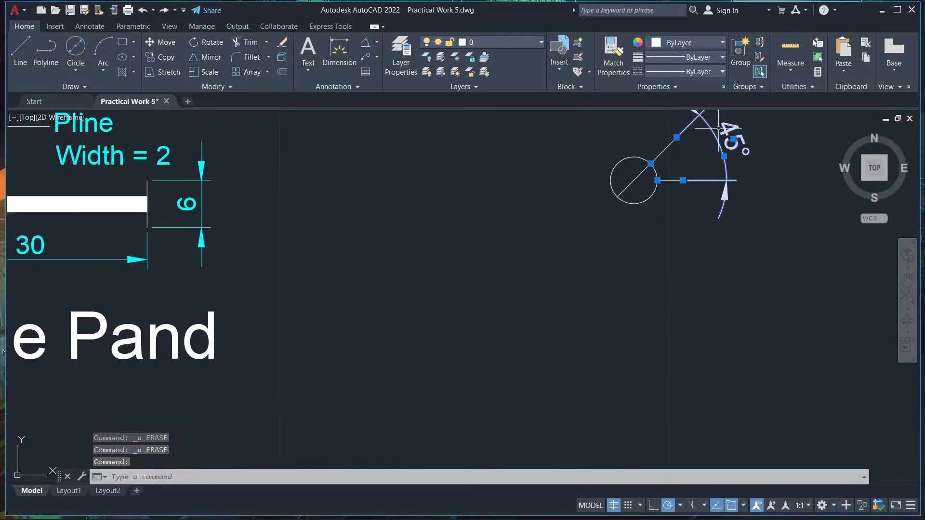
right_click(716, 141)
click(721, 287)
click(720, 181)
click(686, 180)
right_click(763, 180)
click(785, 143)
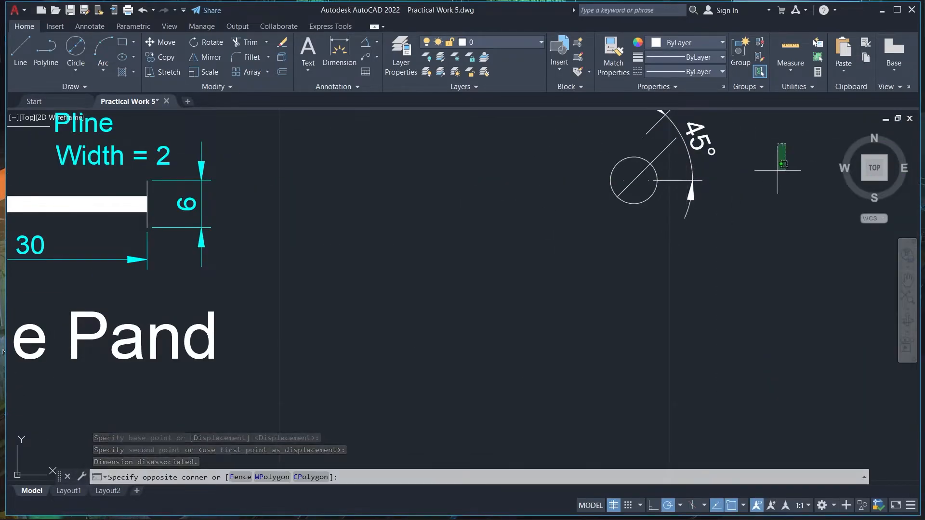
key(ctrl+z)
Check Figure 5 again and trim away the diagonal extension and the horizontal guide line outside the circle
click(773, 180)
key(ctrl+z)
scroll(711, 251, down, 2)
click(357, 516)
scroll(667, 184, up, 4)
middle_drag(667, 185, 402, 184)
text(tr)
key(Return)
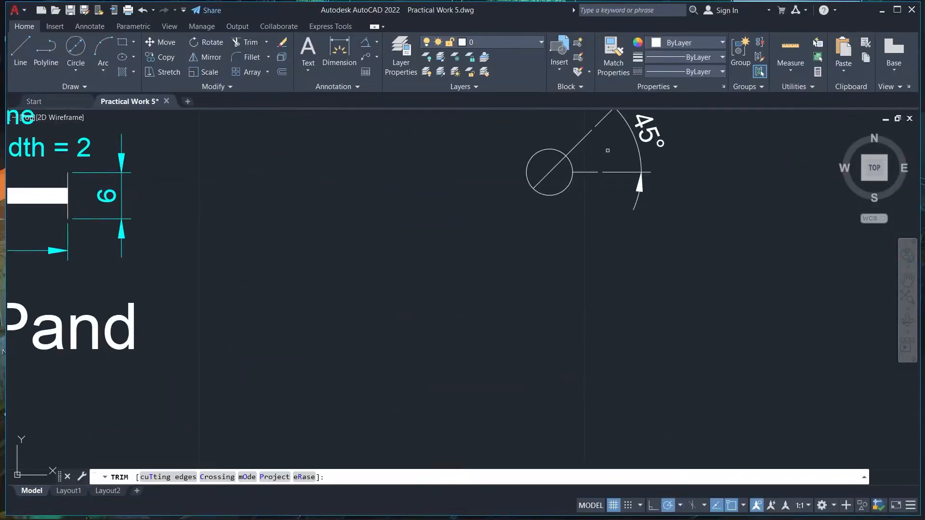
click(581, 140)
click(586, 172)
key(Return)
Undo the trimming of the guide lines and the angular dimension beside the circle
scroll(690, 279, down, 4)
scroll(622, 278, up, 4)
scroll(734, 187, down, 2)
click(737, 177)
click(721, 177)
click(705, 177)
key(Escape)
scroll(780, 171, down, 2)
key(ctrl+z)
key(ctrl+z)
click(747, 173)
drag(747, 167, 740, 171)
scroll(785, 164, up, 4)
key(ctrl+z)
key(ctrl+z)
Dimension the angle between the diagonal extension and the horizontal guide line, placing the arc just beyond their outer ends
key(ctrl+z)
key(ctrl+z)
key(ctrl+z)
key(ctrl+z)
text(dan)
key(Return)
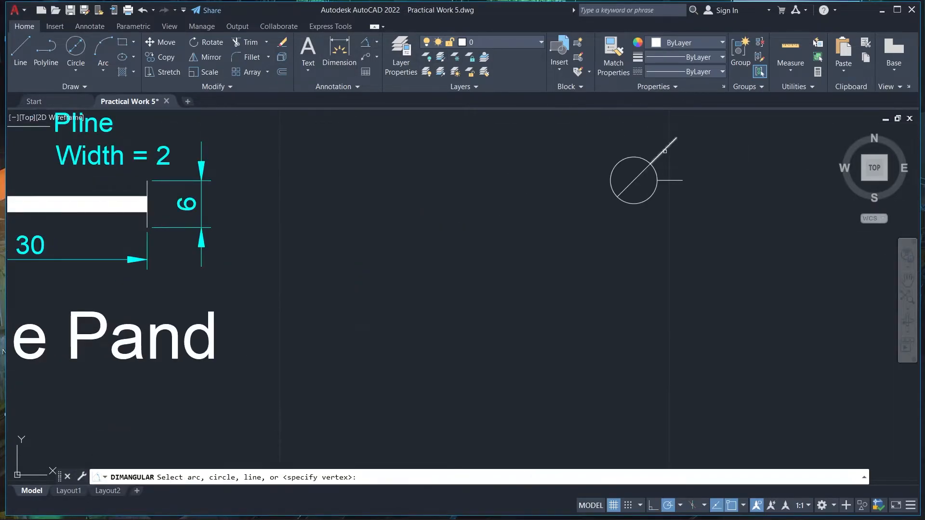
click(667, 148)
click(673, 180)
click(680, 162)
click(711, 163)
key(ctrl+z)
key(Escape)
key(ctrl+z)
key(Return)
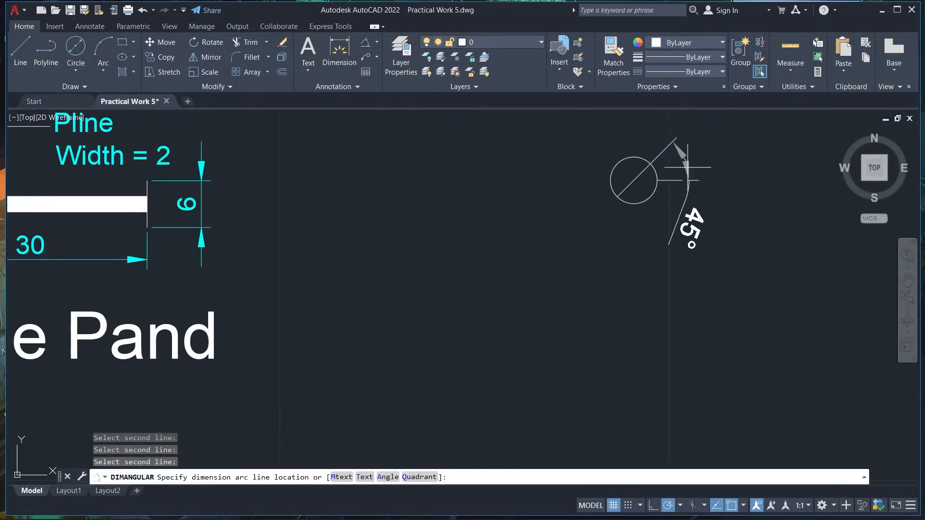
click(698, 172)
Draw a short cutting line meeting the diagonal extension at a small distance outside the circle
text(l)
key(Return)
click(650, 164)
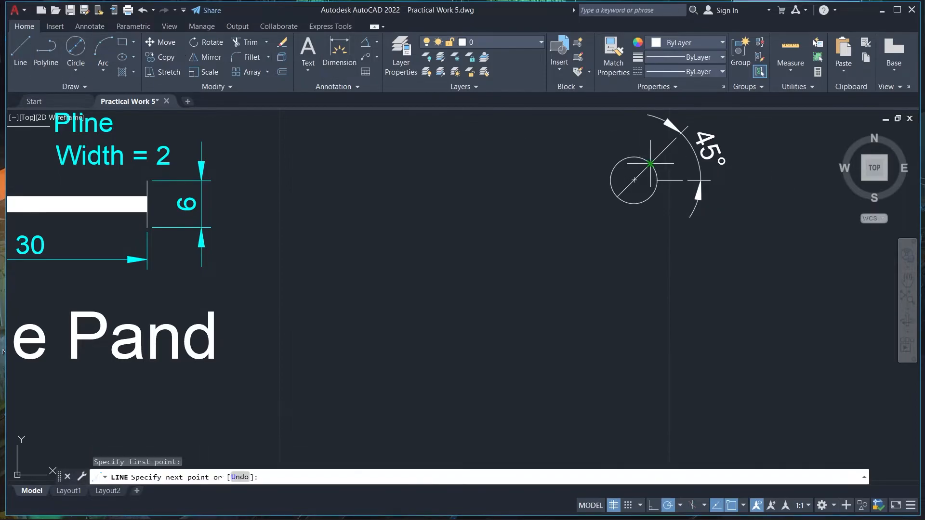
scroll(662, 152, up, 4)
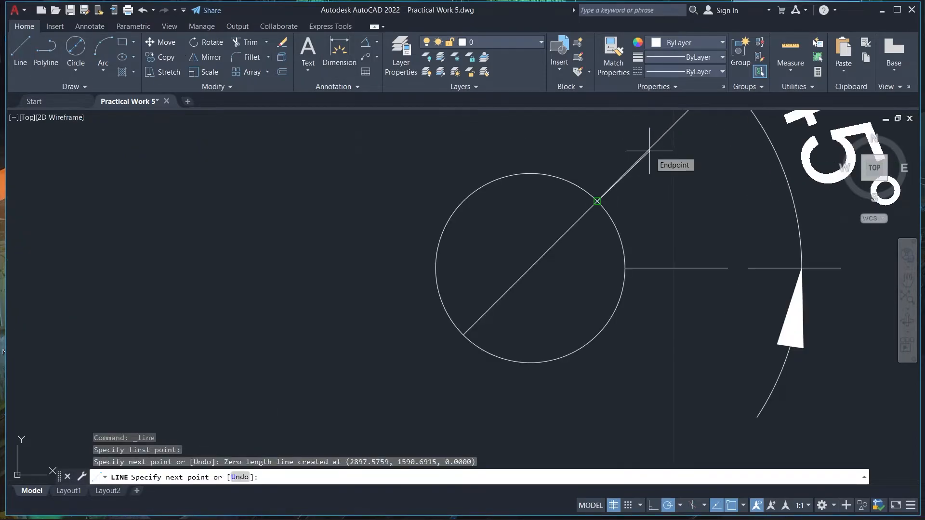
scroll(668, 176, down, 2)
click(663, 174)
click(663, 154)
click(646, 136)
key(Return)
Trim the diagonal extension between the circle and the cutting line, and remove the cutting line
click(247, 43)
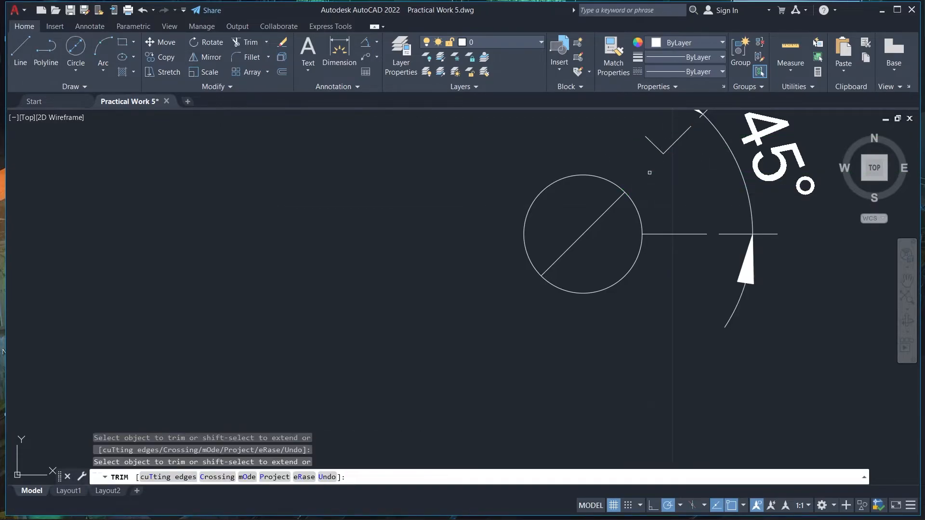
drag(653, 145, 648, 151)
key(Return)
scroll(689, 186, down, 4)
click(556, 509)
click(789, 418)
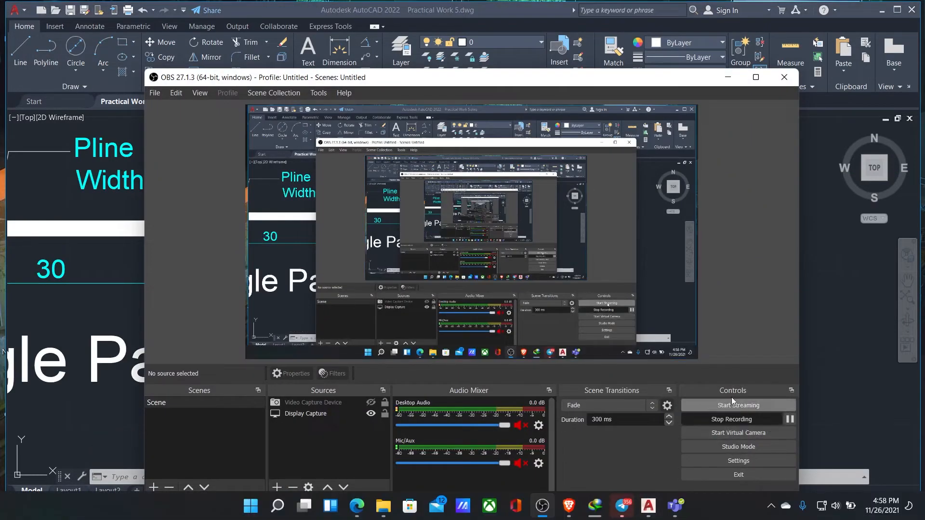
click(546, 516)
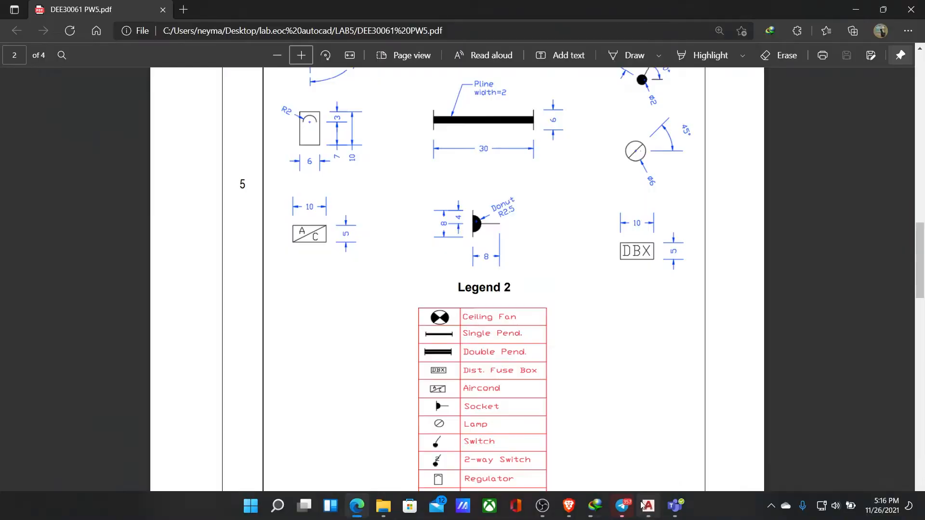
Add a diameter dimension to the circle with the diagonal line
click(376, 42)
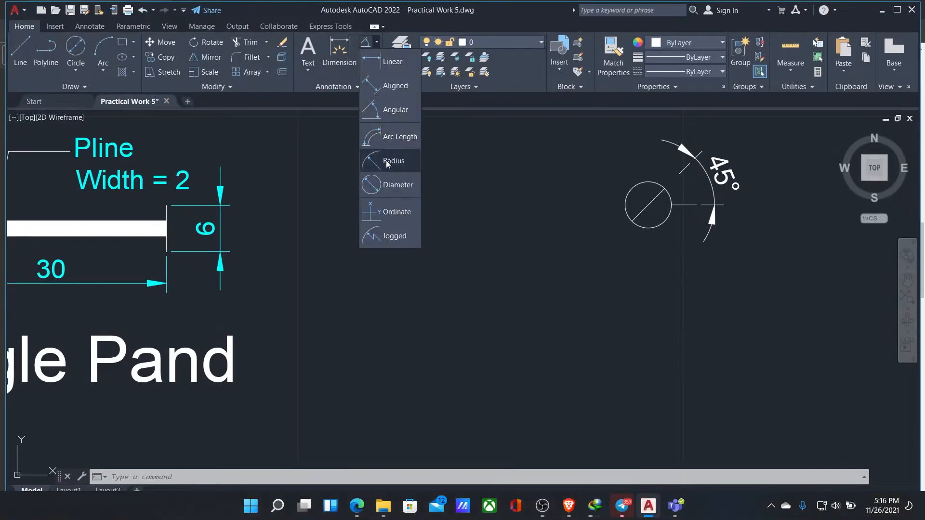
click(398, 185)
scroll(648, 207, up, 5)
click(698, 264)
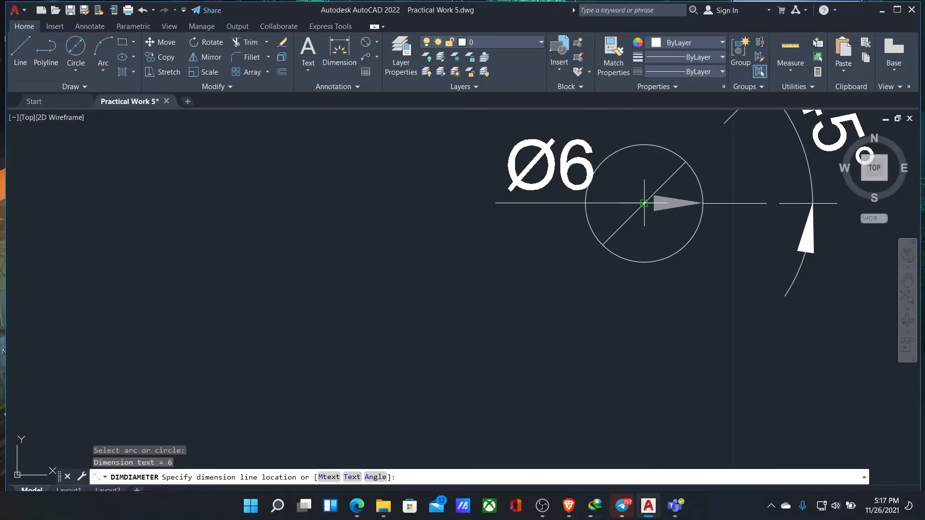
click(650, 202)
Adjust the circle's diameter dimension by its grips so that its text lies horizontally outside the circle's left side
click(566, 245)
click(565, 203)
click(703, 203)
click(585, 204)
click(585, 203)
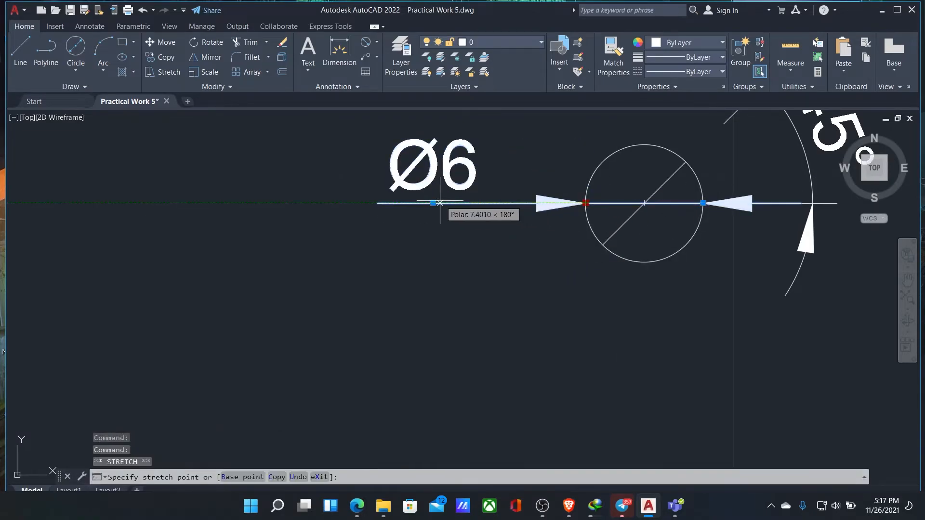
click(442, 203)
Cut the lamp circle's diameter dimension out of the drawing
double_click(649, 204)
click(566, 264)
key(ctrl+x)
key(ctrl+z)
click(737, 203)
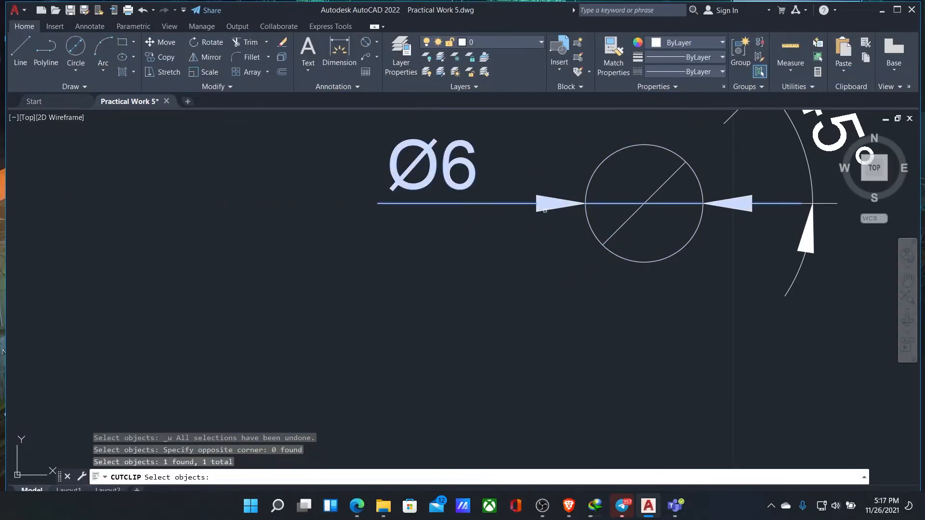
key(Return)
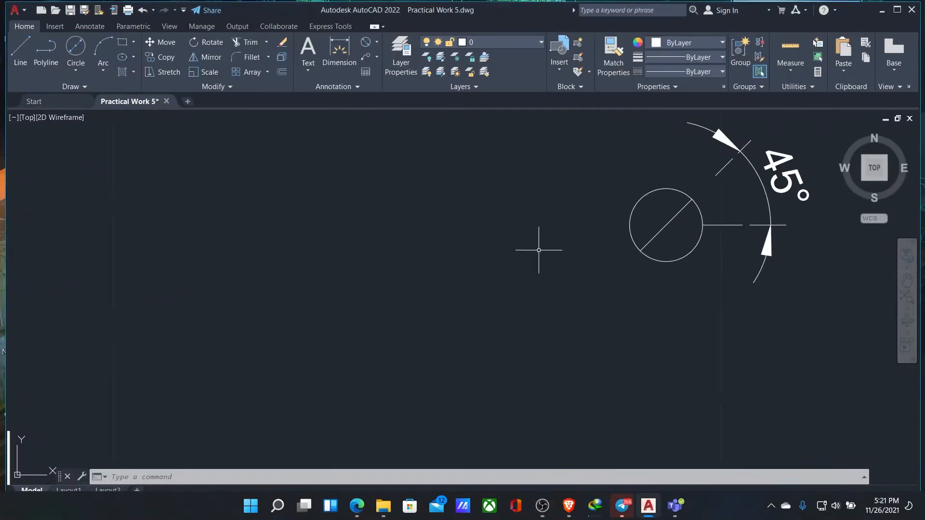
Add a diameter dimension to the lamp circle, with its text placed horizontally outside the circle's left side
scroll(537, 248, down, 2)
click(641, 235)
right_click(541, 276)
click(557, 260)
click(586, 235)
right_click(587, 235)
click(622, 307)
click(641, 236)
click(596, 235)
Set the lamp's diameter and angle dimensions to cyan and save the drawing
click(367, 513)
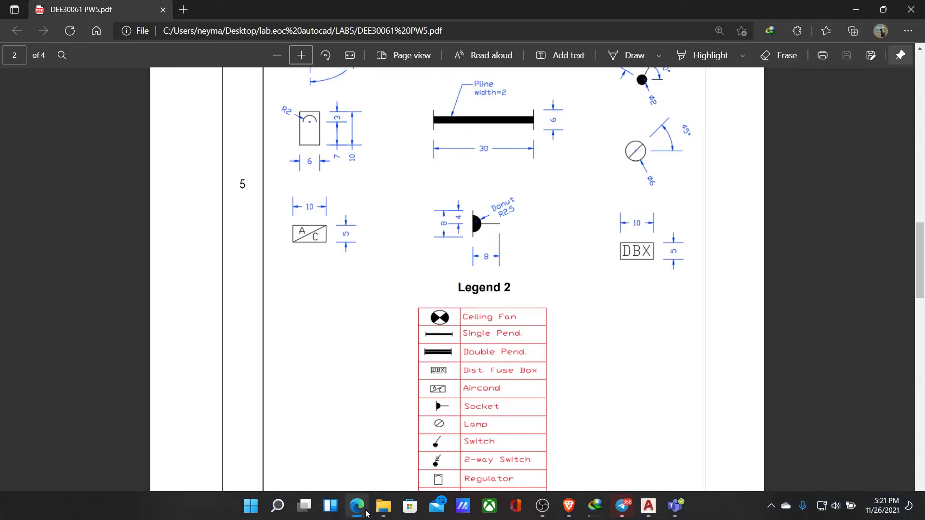
click(366, 511)
click(559, 235)
click(682, 218)
click(681, 41)
click(689, 165)
key(Escape)
key(ctrl+s)
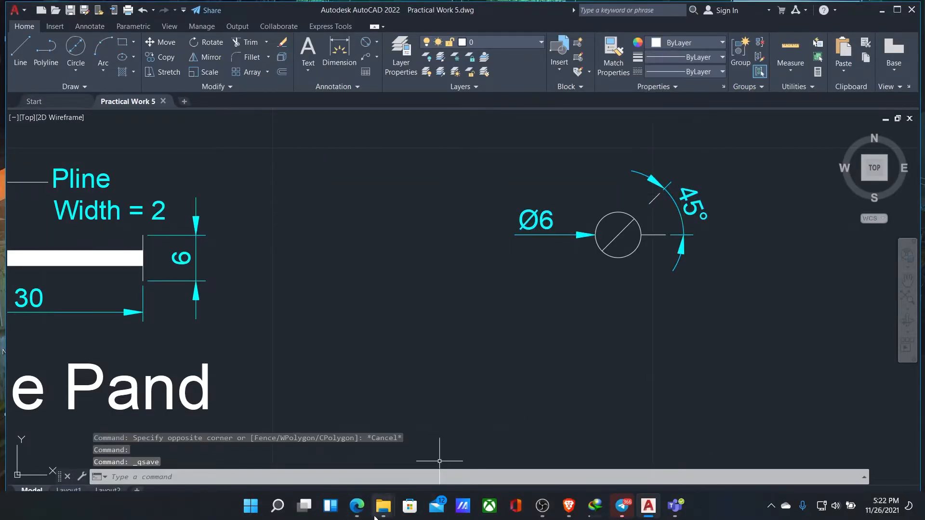
Add the text label Lamp with height 6 below the lamp symbol
click(366, 506)
scroll(502, 284, down, 3)
click(362, 514)
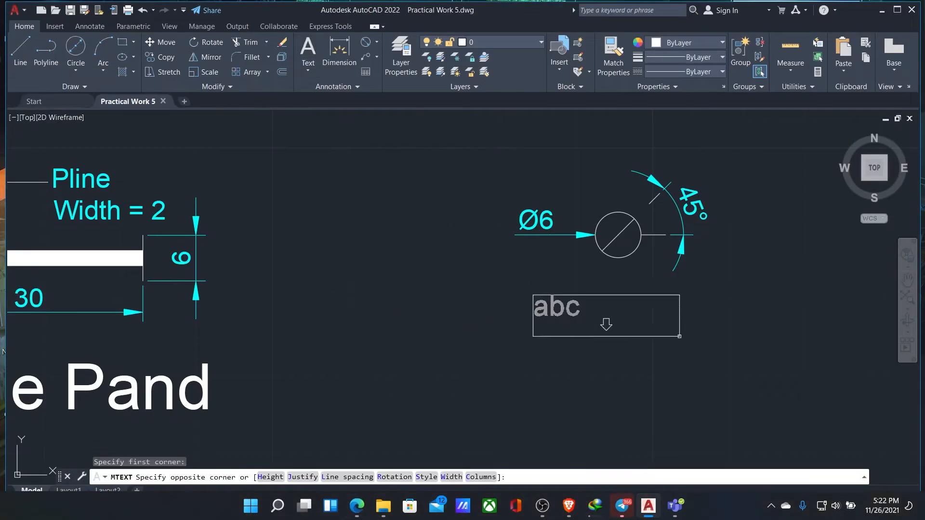
click(628, 333)
text(Lam)
click(149, 57)
text(6)
click(497, 352)
Move the lamp symbol with its dimensions and label to line up below Wall Lamp, beside Single Pand
scroll(495, 350, down, 5)
scroll(496, 350, up, 3)
click(584, 277)
click(545, 305)
click(567, 320)
scroll(640, 298, down, 1)
scroll(640, 298, up, 1)
click(501, 277)
click(658, 395)
right_click(540, 323)
click(564, 129)
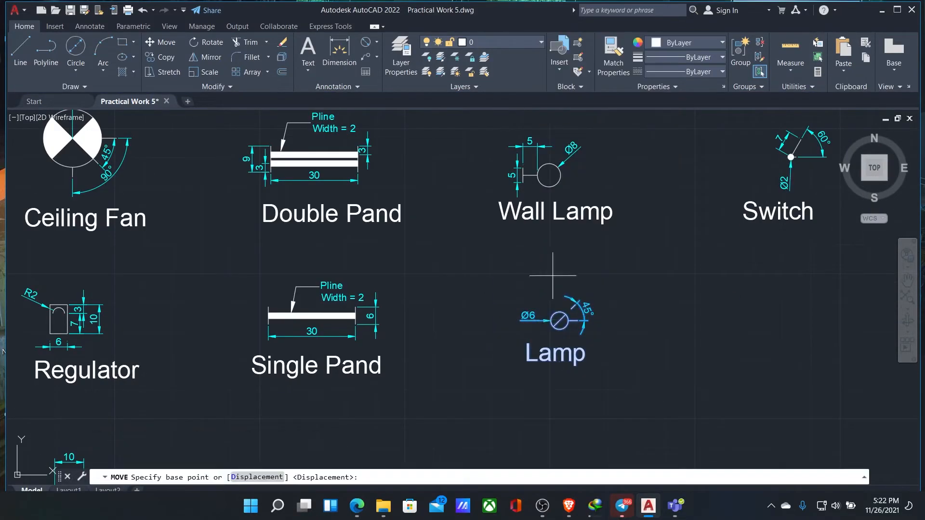
click(544, 308)
scroll(640, 276, down, 2)
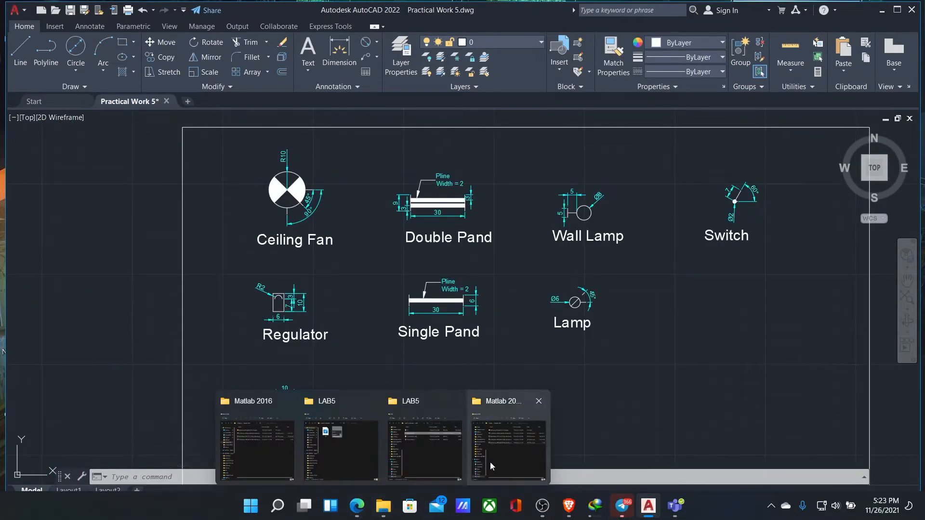
Add the text label Aircond below the A/C symbol
click(358, 506)
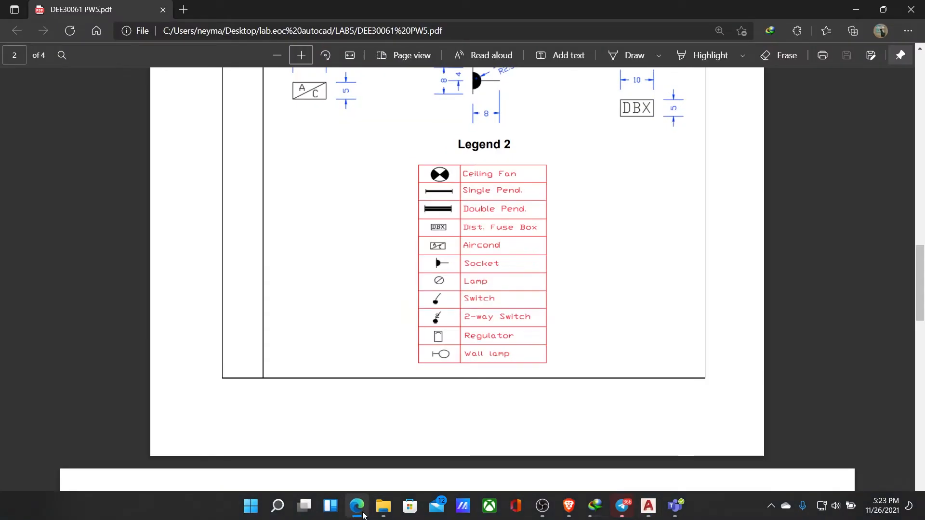
click(649, 506)
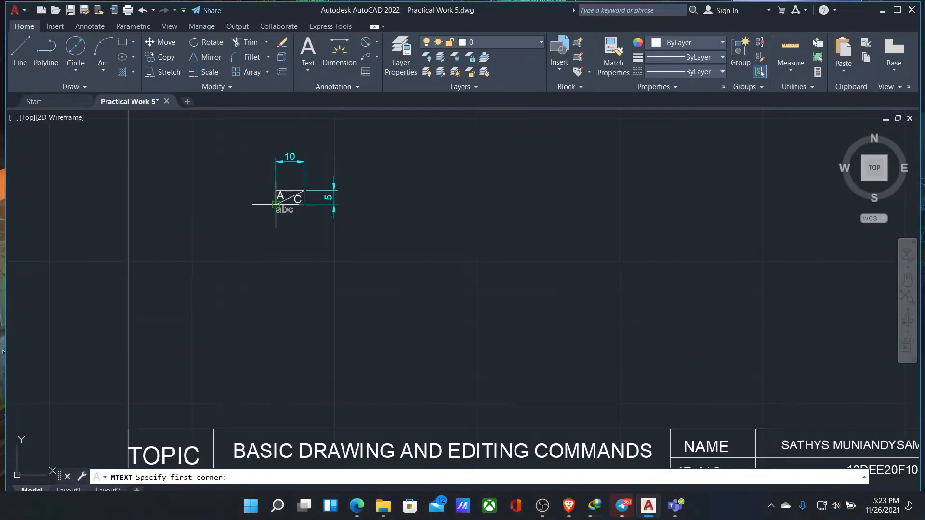
click(335, 250)
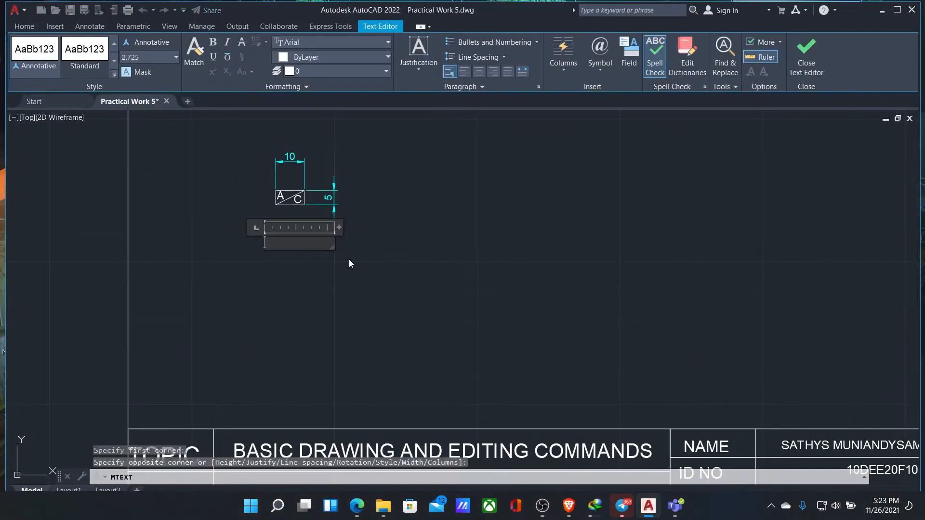
click(279, 281)
scroll(392, 423, down, 3)
Draw a rectangle 10 wide and 5 high with lines in the free space below Single Pand
click(365, 507)
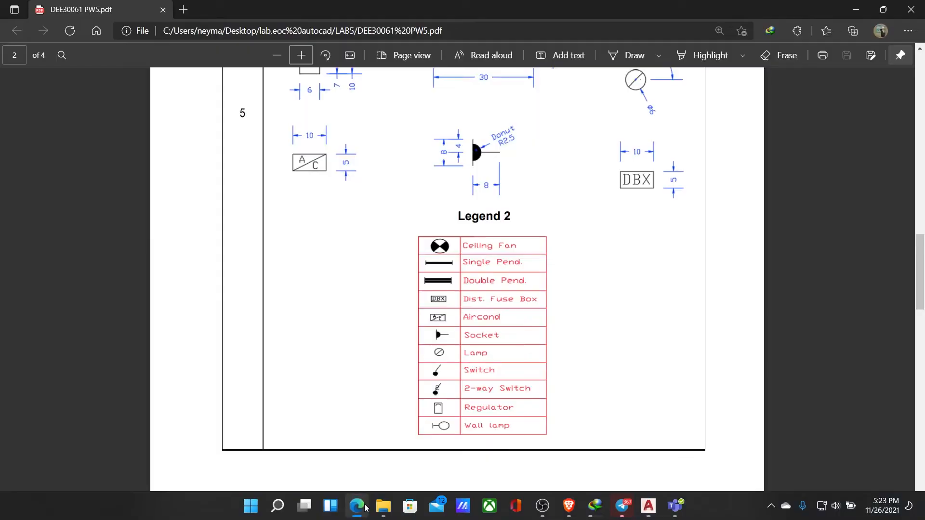
click(357, 506)
scroll(439, 230, up, 2)
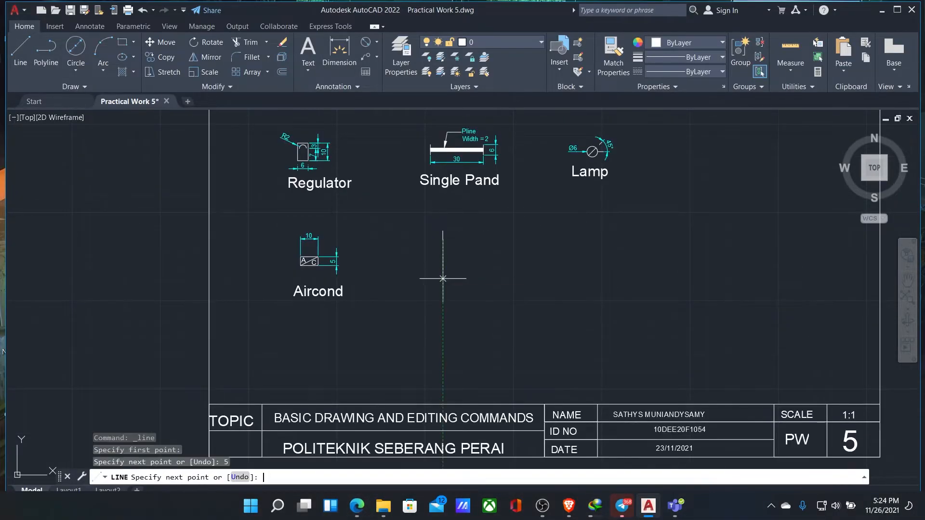
scroll(393, 221, up, 2)
key(Return)
click(20, 56)
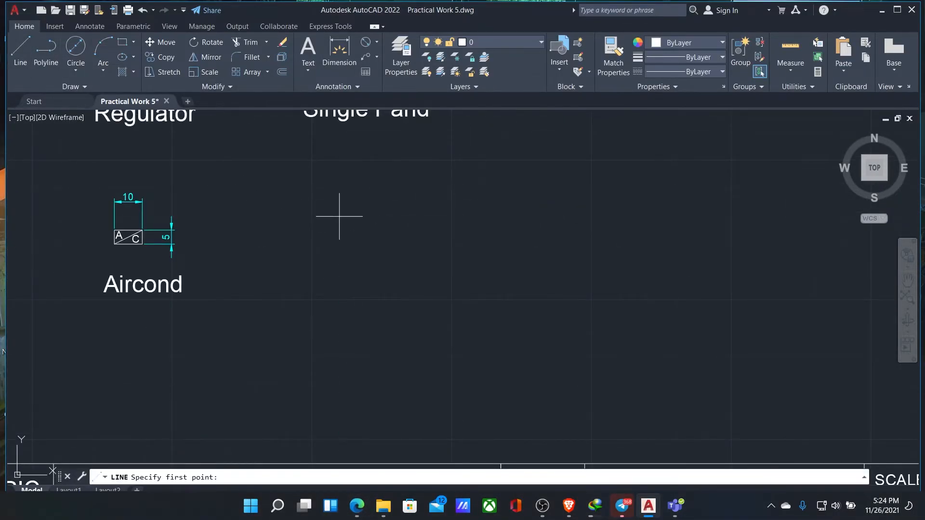
scroll(399, 238, up, 4)
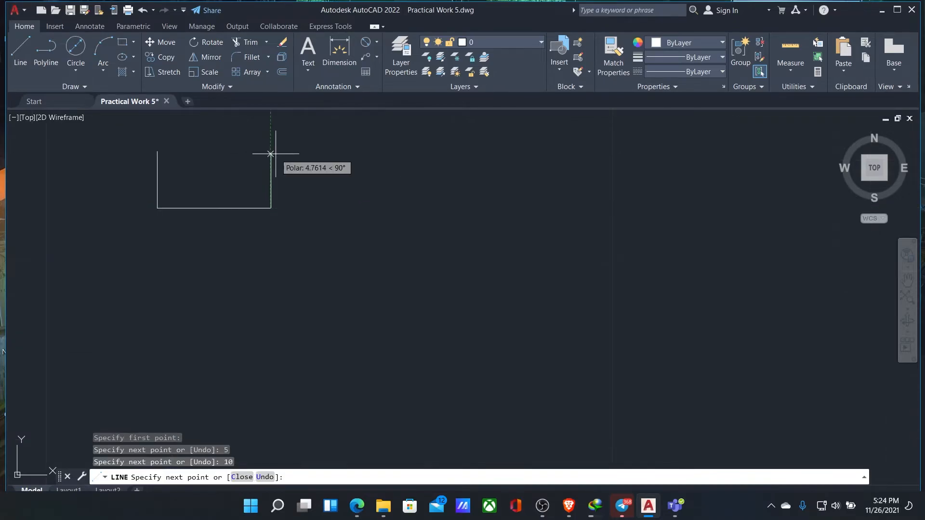
key(Return)
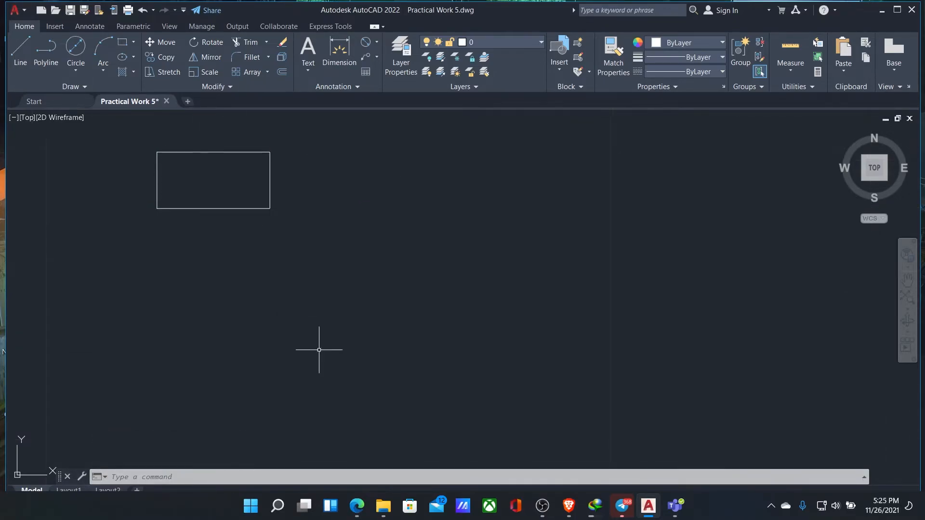
Try to place the single-line text DBX beside the rectangle
click(357, 508)
click(358, 508)
click(357, 508)
click(357, 508)
click(308, 54)
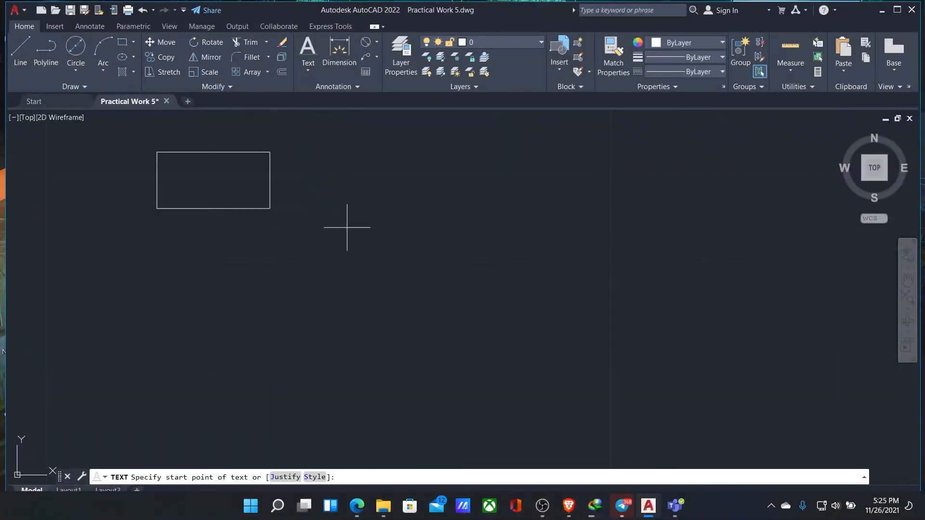
click(341, 259)
text(DBX)
key(Return)
key(Return)
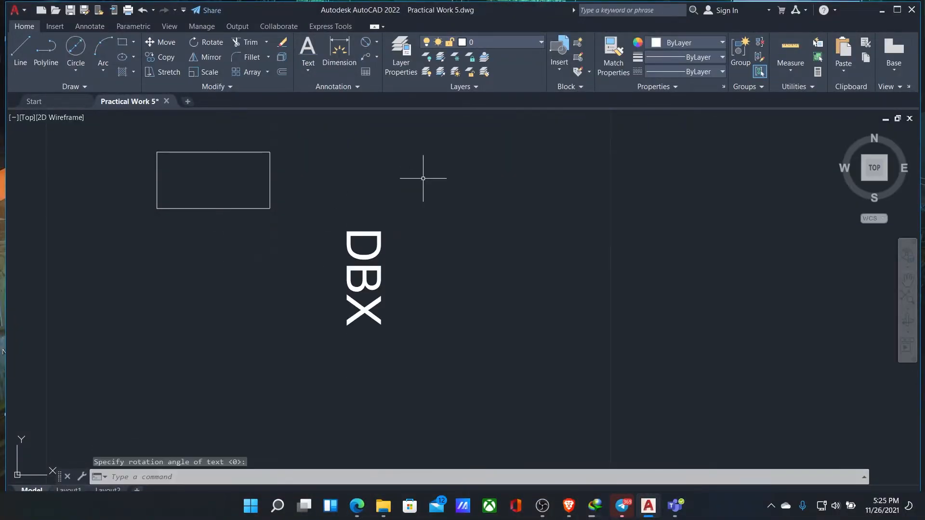
key(Return)
click(378, 274)
click(459, 274)
click(456, 274)
click(517, 276)
right_click(532, 272)
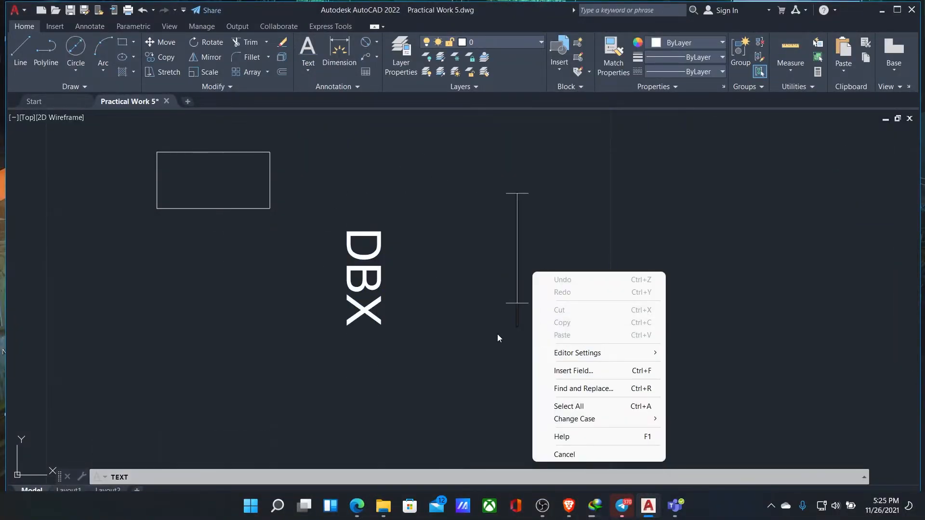
key(Escape)
key(Escape)
Undo the vertically rotated DBX text
key(ctrl+z)
key(ctrl+z)
scroll(369, 236, down, 4)
scroll(378, 270, up, 2)
Place the single-line text DBX to the right of the rectangle
click(308, 69)
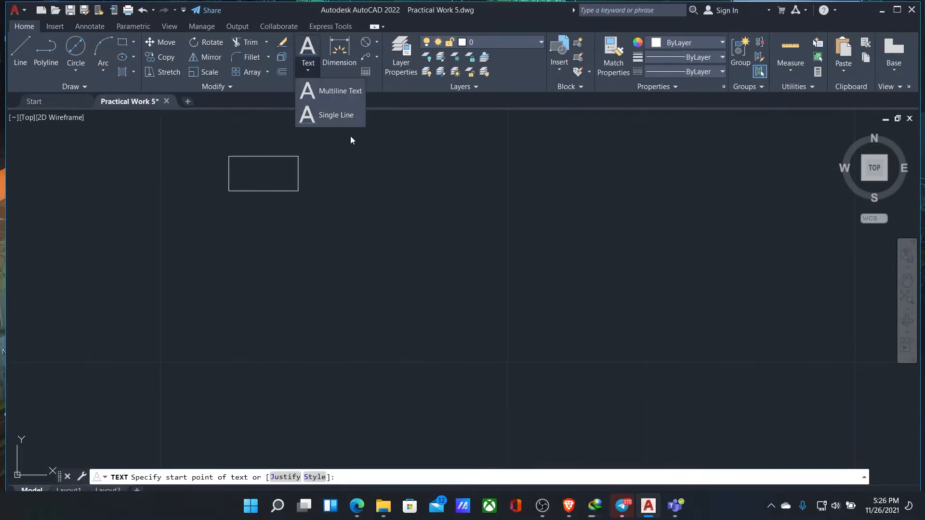
click(330, 116)
click(385, 190)
click(384, 224)
click(386, 222)
text(DBX)
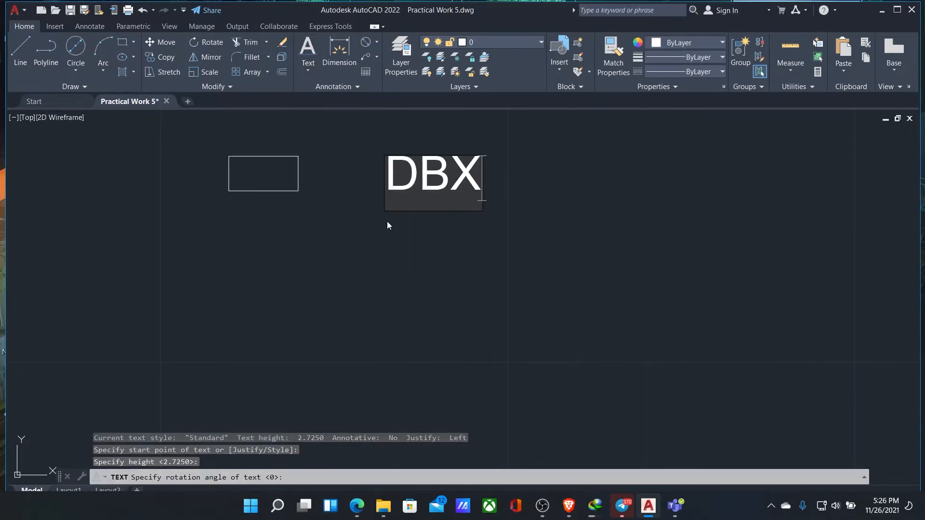
key(Return)
key(Return)
Rotate the DBX text to horizontal and move it closer to the rectangle
click(212, 43)
click(401, 231)
click(410, 181)
click(416, 190)
drag(399, 223, 367, 207)
double_click(375, 211)
right_click(368, 205)
click(278, 153)
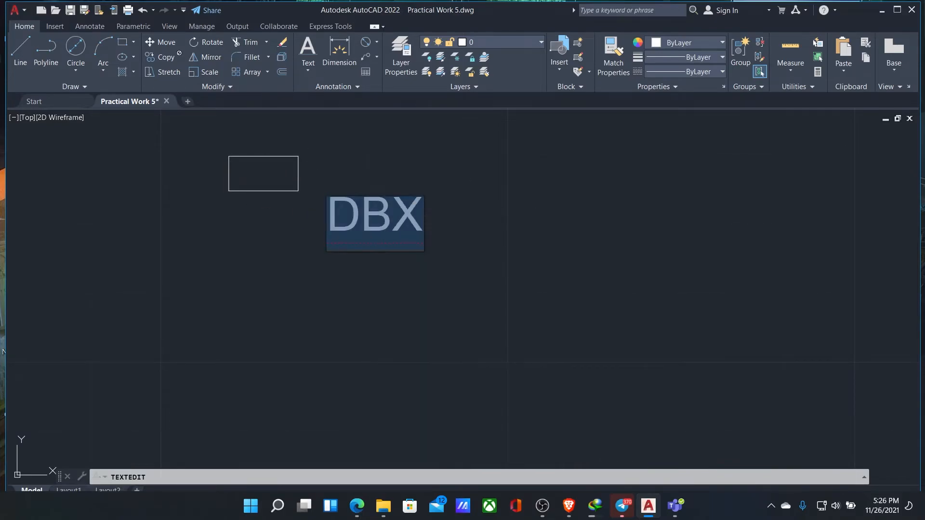
key(Escape)
click(393, 212)
key(BackSpace)
right_click(343, 217)
key(Escape)
key(Escape)
key(ctrl+z)
key(Escape)
Delete the single-line DBX text beside the rectangle
click(427, 213)
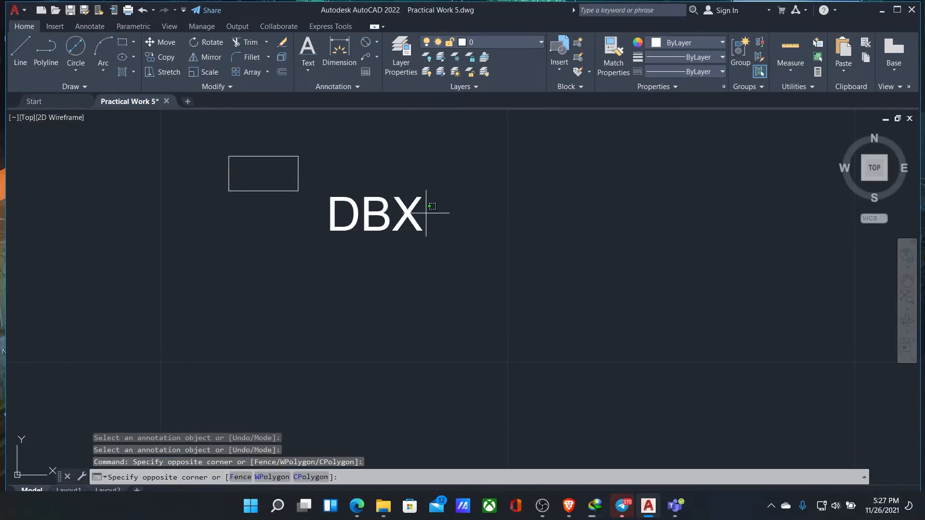
click(380, 212)
key(Delete)
click(309, 48)
click(365, 163)
click(400, 163)
click(453, 156)
Add the multiline text DBX and reduce its height to fit the rectangle
click(309, 49)
click(378, 217)
click(423, 241)
text(DBX)
drag(470, 237, 380, 236)
click(176, 57)
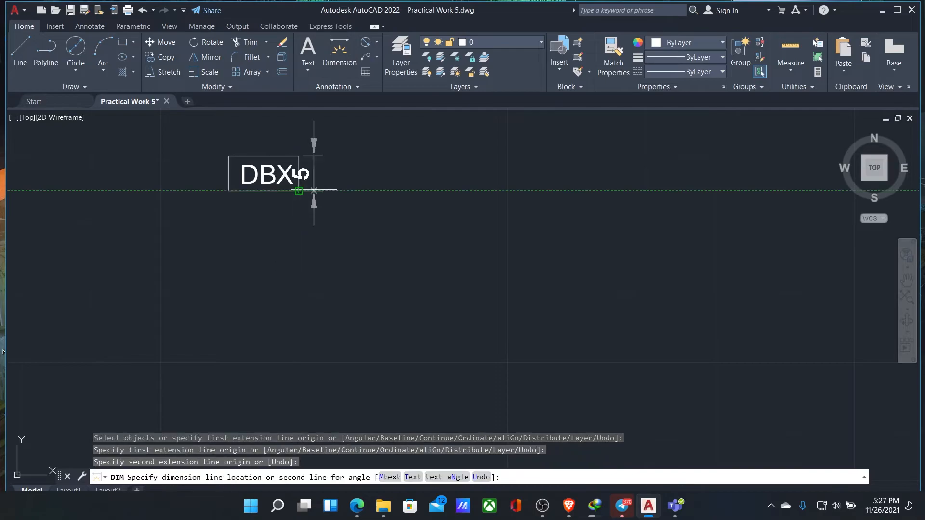
Dimension the DBX box's width and height, and set both dimensions to cyan
click(318, 174)
scroll(449, 329, down, 3)
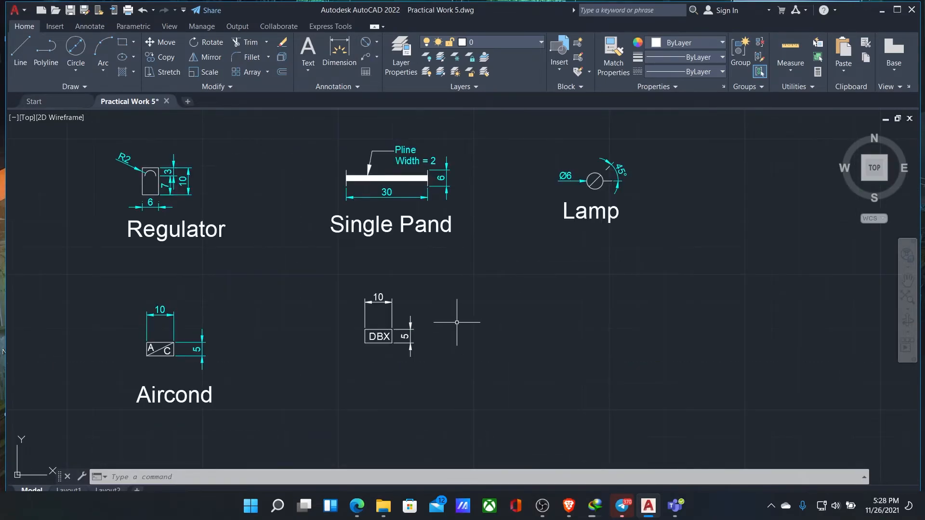
click(402, 365)
click(689, 42)
key(alt+Tab)
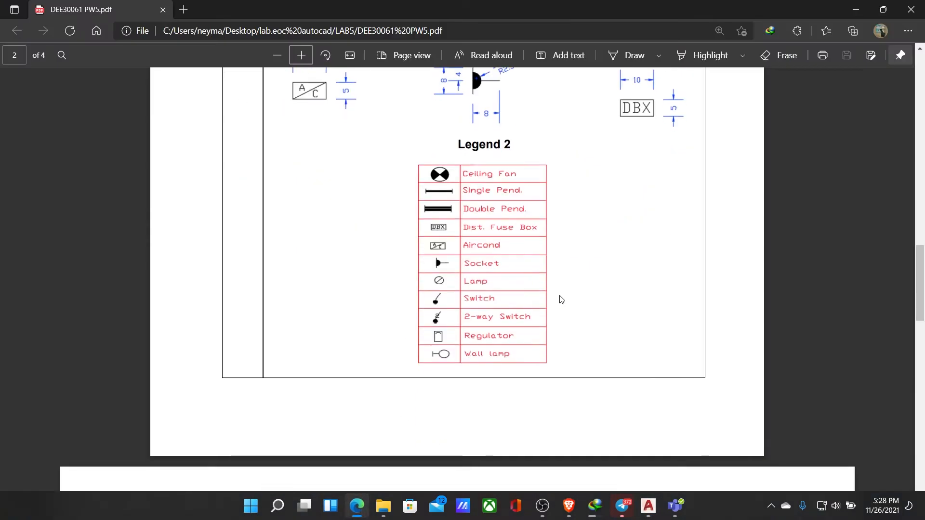
Add the text label Dist. Fuse Box with height 6 below the DBX symbol
click(357, 506)
click(308, 52)
click(413, 382)
click(512, 402)
text(Dist. Fuse Box)
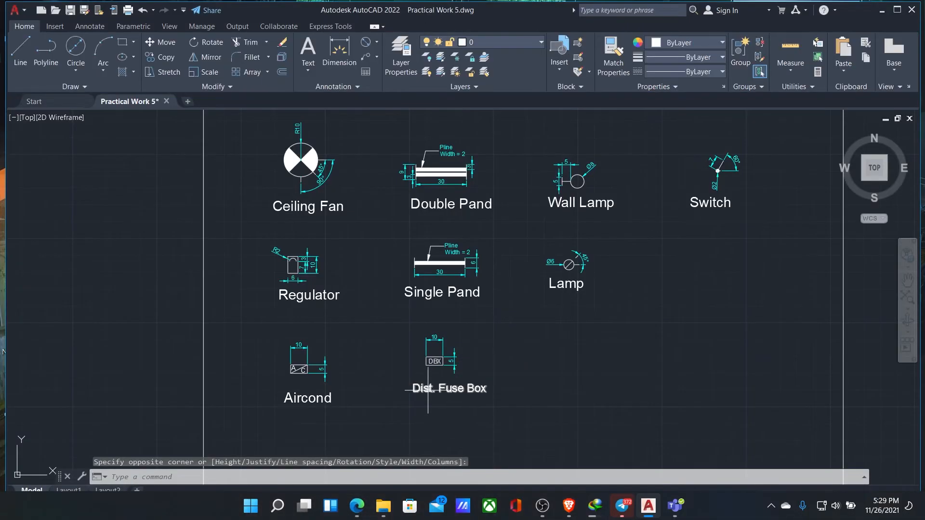
double_click(449, 388)
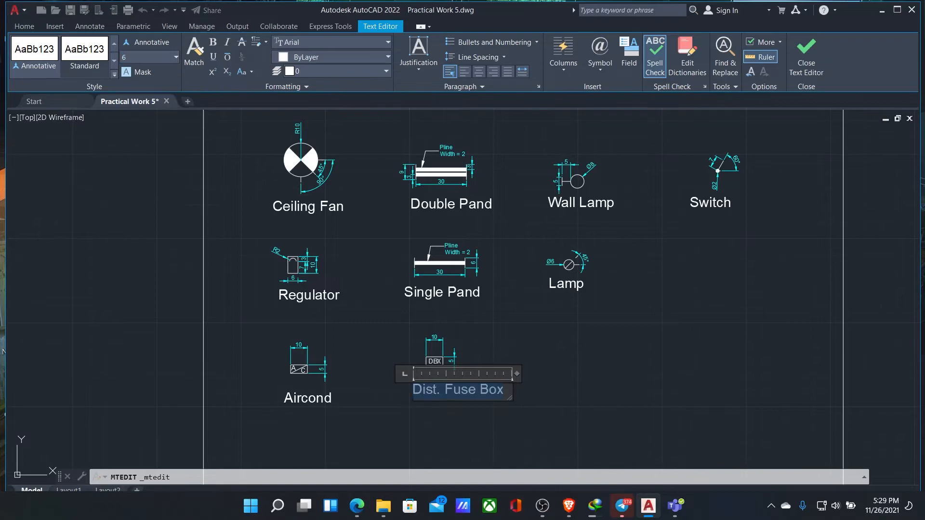
click(599, 354)
Move the DBX symbol with its dimensions and label to the free space beside Lamp, below Switch
click(568, 401)
click(418, 330)
right_click(436, 347)
click(467, 147)
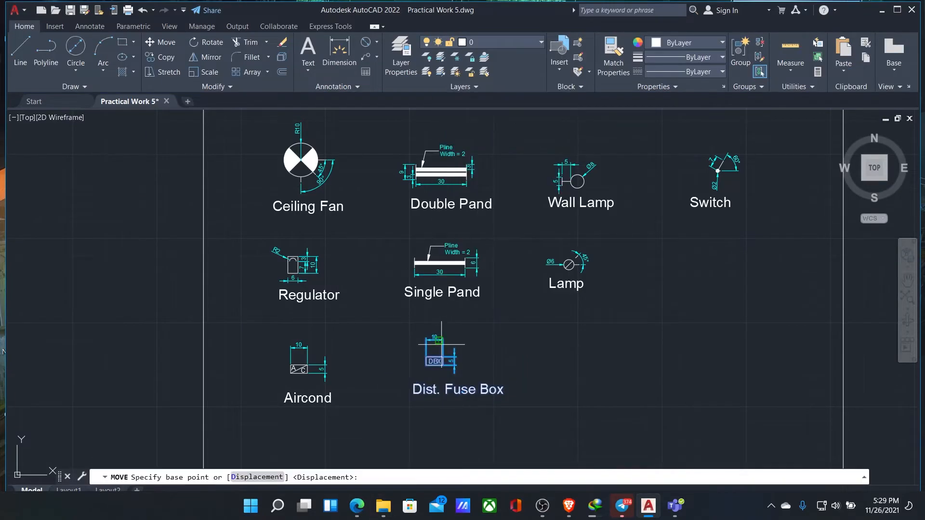
scroll(438, 340, up, 2)
click(437, 340)
scroll(782, 239, down, 4)
click(814, 213)
Examine the Donut R2.5 socket symbol and its dimensions in the PDF's Figure 5 and Legend 2
key(alt+Tab)
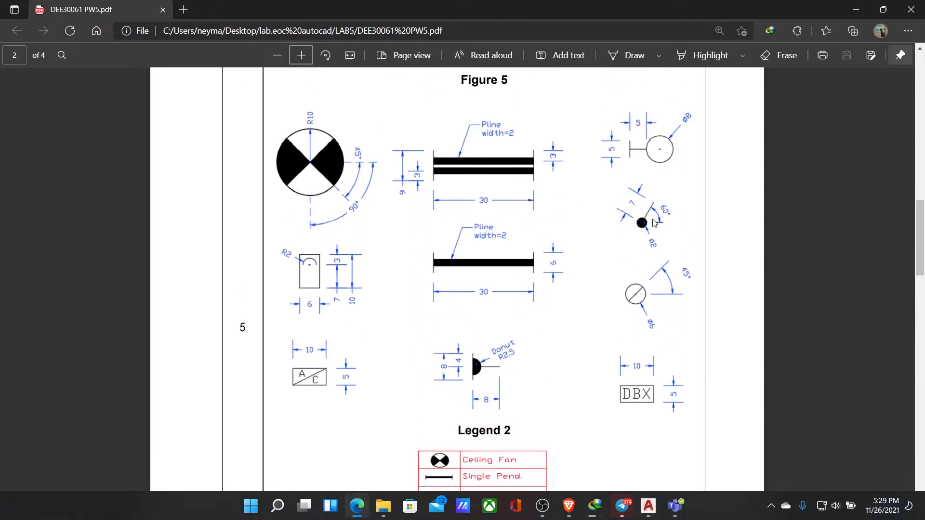
scroll(708, 227, down, 4)
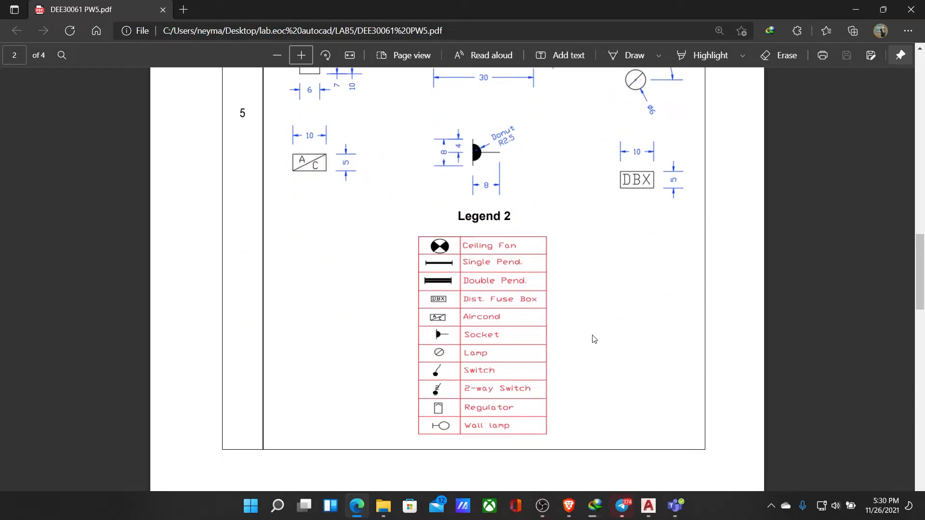
mouse_move(658, 505)
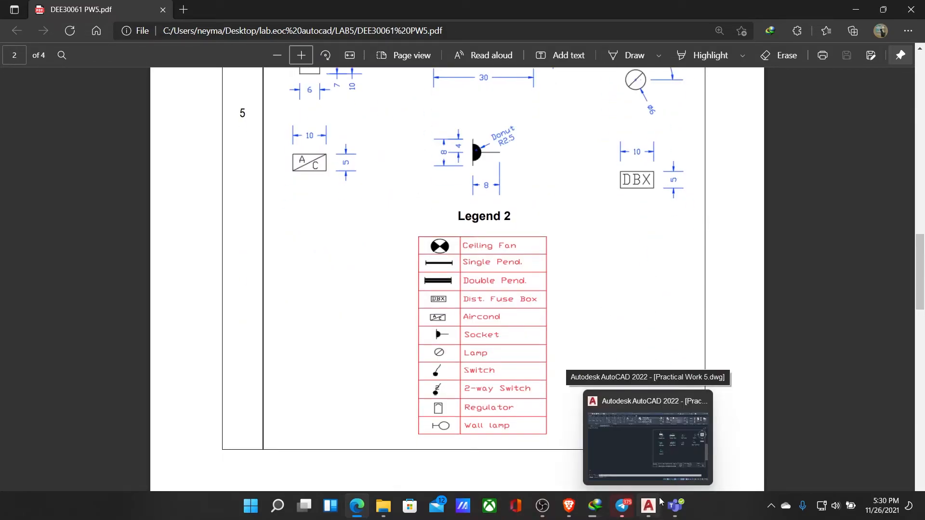
click(647, 504)
click(647, 505)
click(647, 504)
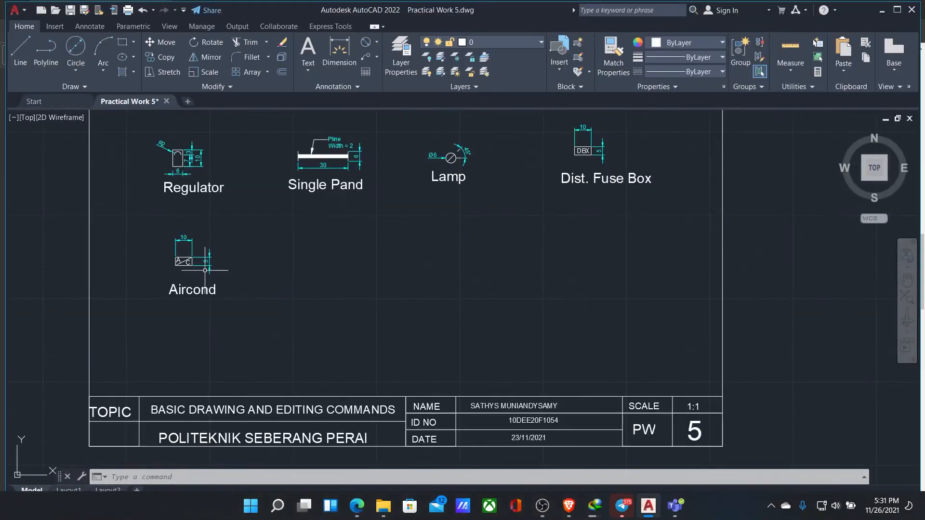
Try to draw a line 5 units long in the free space below Single Pand
text(5)
key(Return)
right_click(364, 233)
click(387, 244)
key(ctrl+z)
scroll(340, 236, up, 4)
click(20, 53)
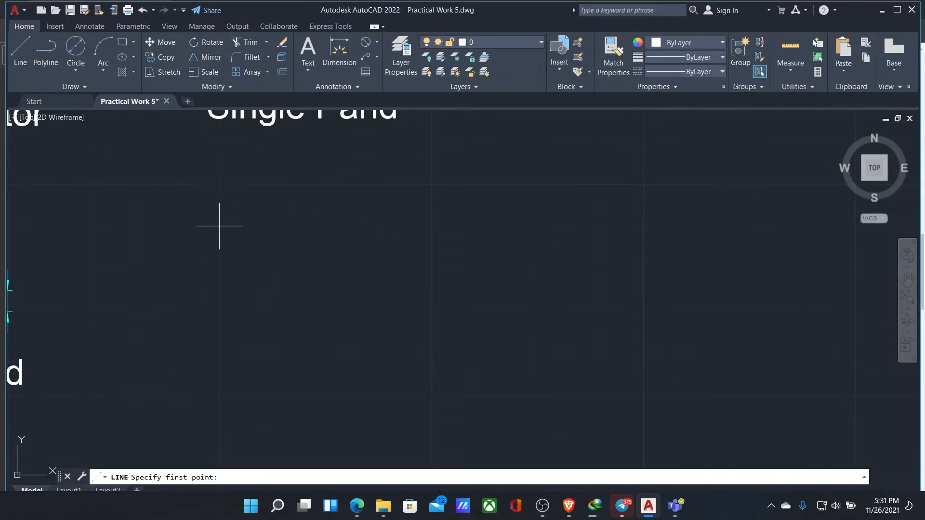
key(Return)
right_click(258, 239)
click(282, 249)
key(ctrl+z)
Draw the socket's 8-unit vertical line from 4-unit segments in the free space below Single Pand
click(21, 52)
click(220, 185)
text(4)
key(Return)
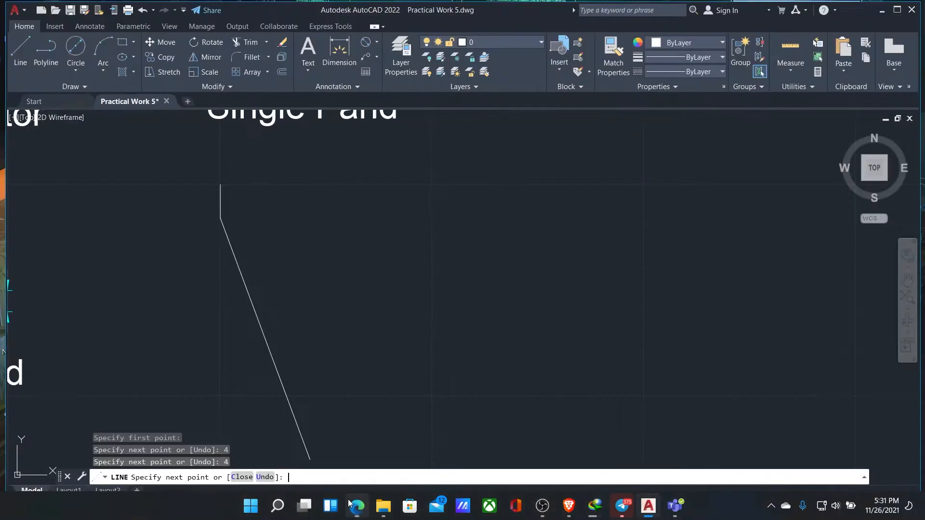
right_click(259, 217)
click(283, 239)
Draw a circle of radius 2.5 centred on the middle of the vertical line and trim away its left half
click(357, 506)
click(357, 509)
click(75, 53)
click(225, 223)
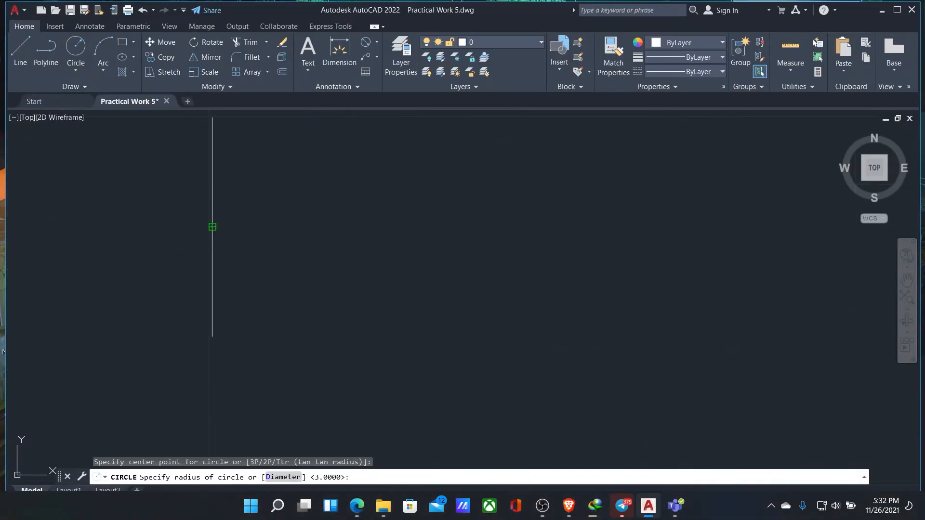
text(2.5)
key(Return)
click(249, 43)
click(199, 222)
Fill the remaining half circle of the socket with a solid hatch
click(123, 72)
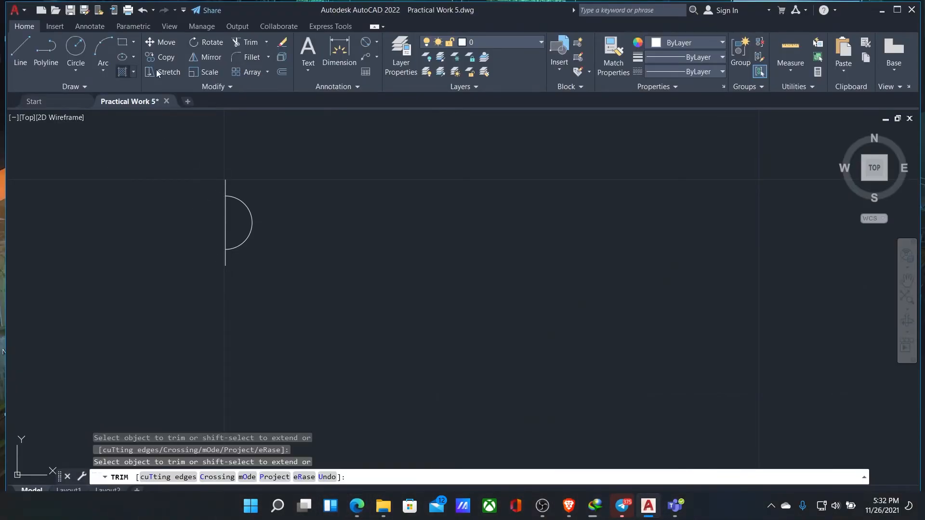
click(239, 221)
key(Return)
Draw a horizontal line 8 units long to the right from the half circle's centre
click(357, 508)
click(358, 508)
click(20, 51)
click(225, 223)
click(357, 507)
click(358, 507)
text(8)
key(Return)
key(Return)
Check the socket's dimensions in the PDF, and dimension the horizontal line's length below the symbol
click(359, 506)
click(361, 506)
click(361, 506)
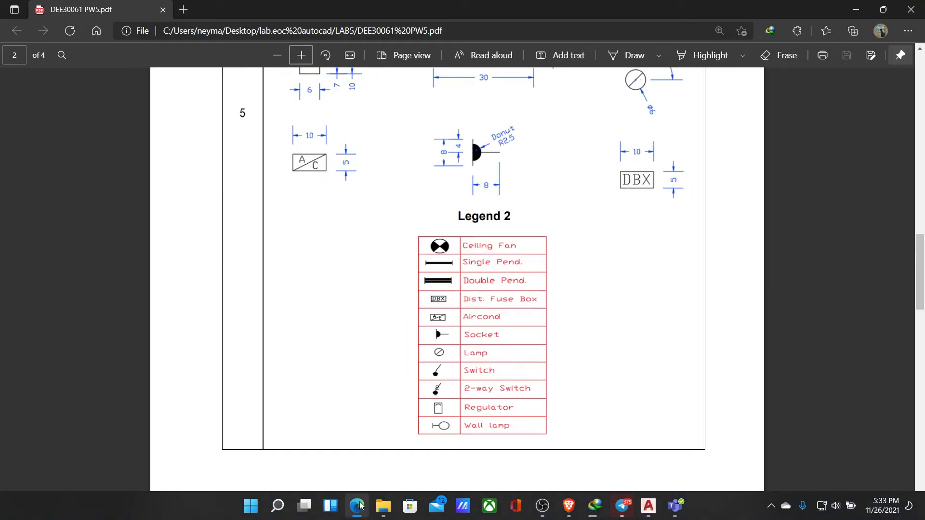
click(354, 510)
click(339, 50)
click(225, 266)
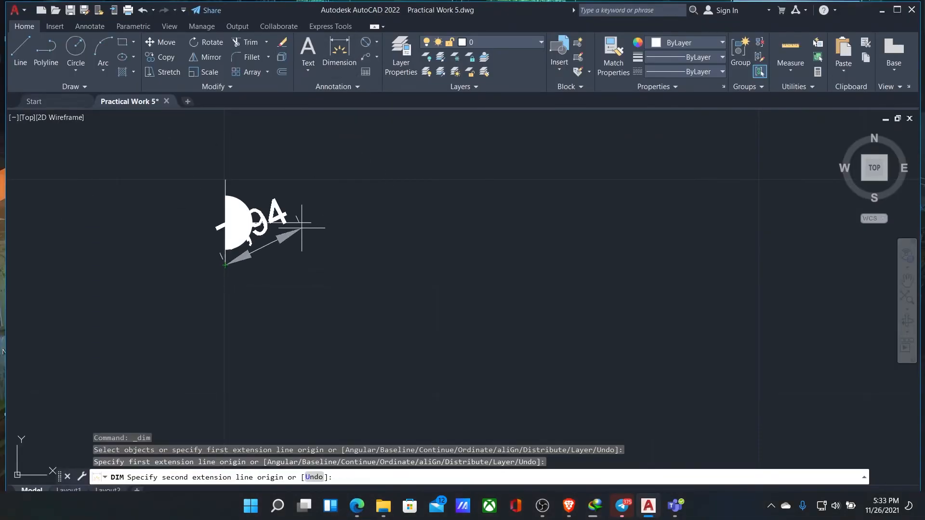
scroll(312, 225, up, 8)
click(300, 207)
scroll(232, 345, down, 6)
click(93, 413)
Recheck the socket figure in the PDF and dimension the full length of the vertical line on its left side
click(356, 507)
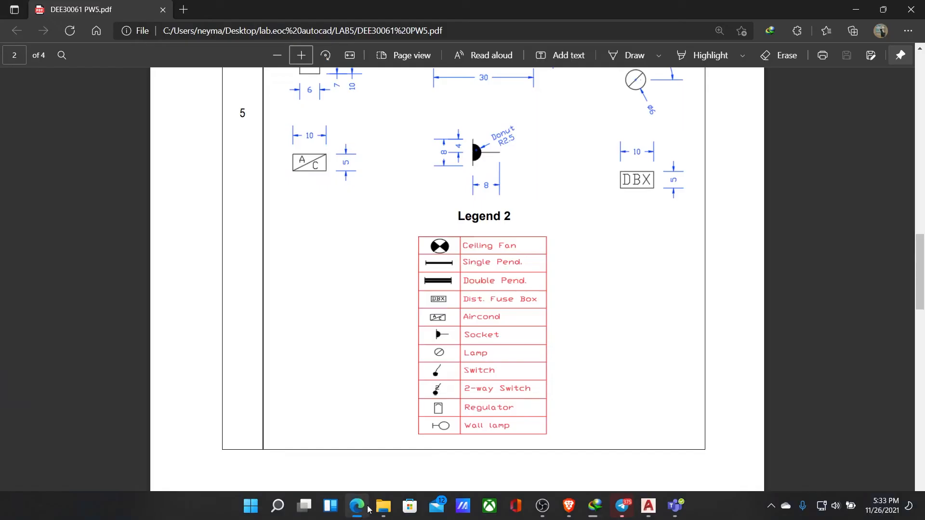
mouse_move(366, 513)
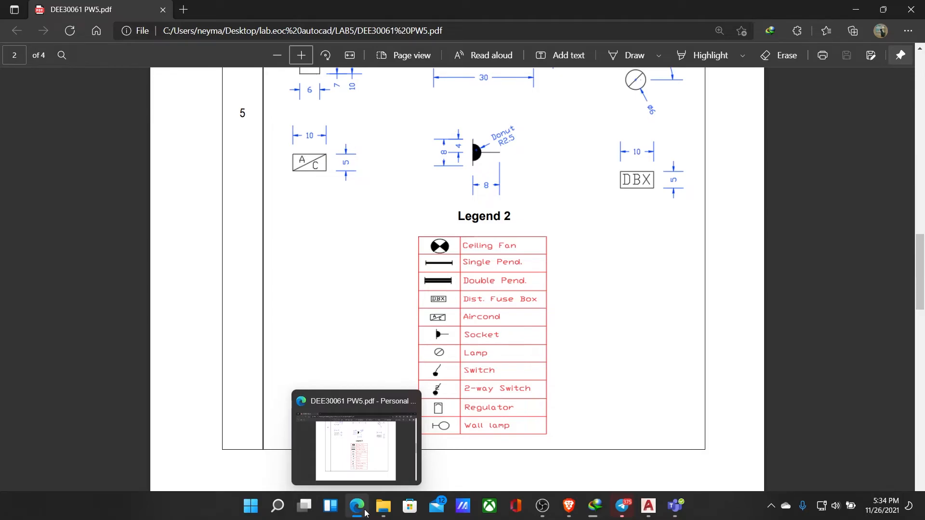
click(571, 308)
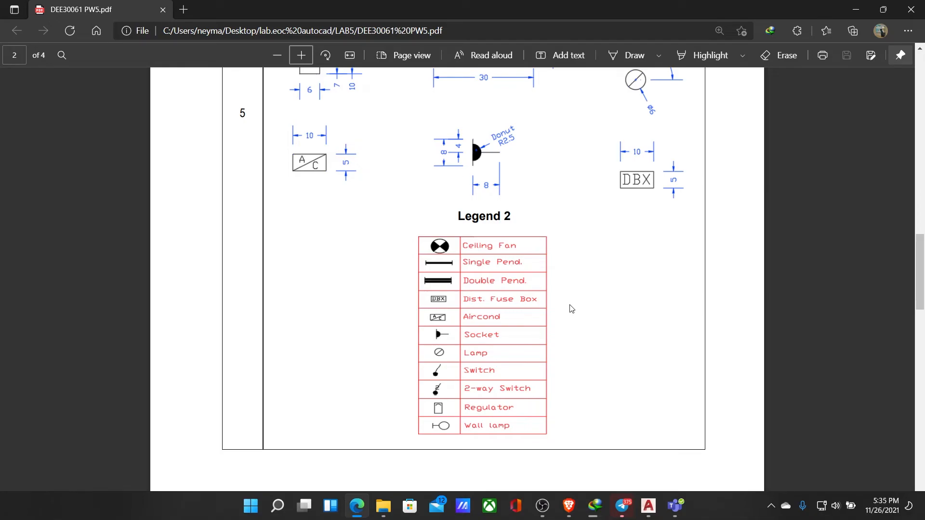
key(alt+Tab)
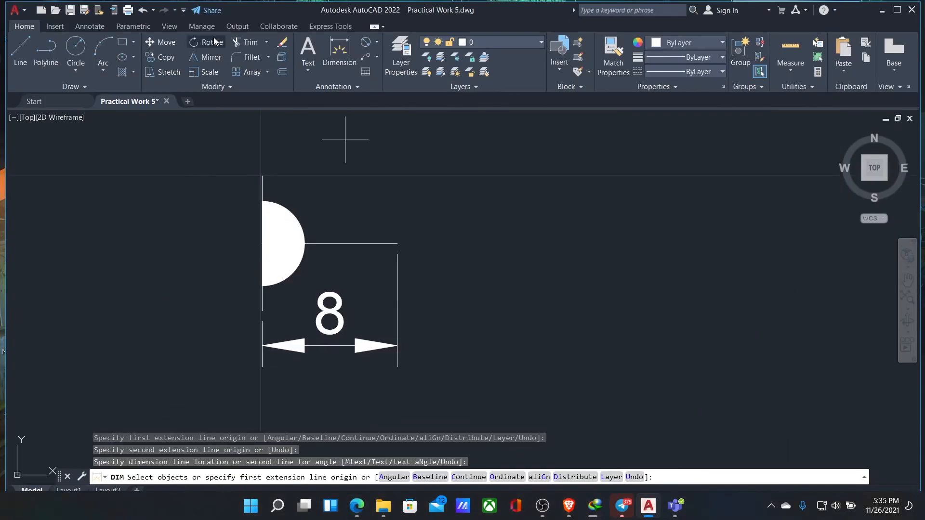
click(339, 52)
click(262, 176)
click(262, 312)
click(193, 304)
Dimension the distance from the vertical line's upper end to the half circle's centre, close to the line
click(339, 52)
click(262, 176)
click(266, 238)
key(Escape)
click(262, 176)
click(262, 244)
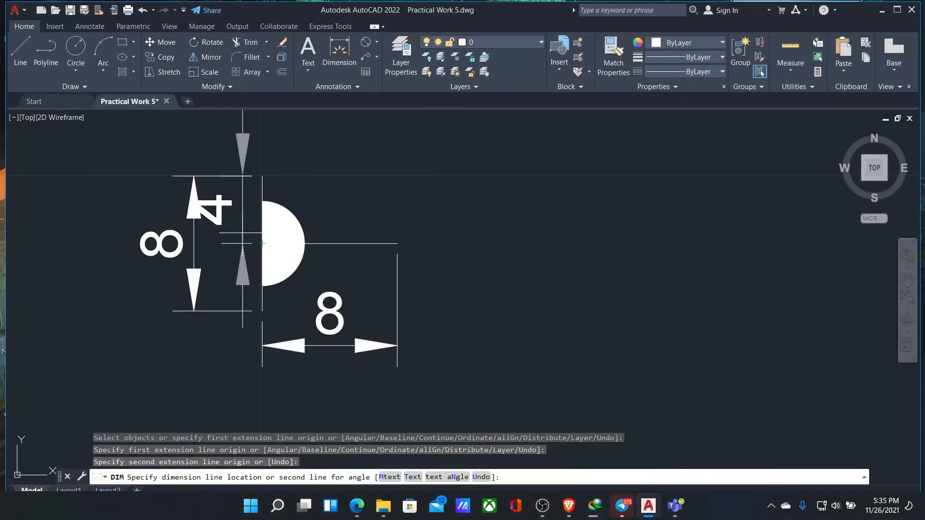
click(238, 235)
key(Escape)
Delete the full-length vertical dimension and place it again farther left, outside the half-length dimension
click(204, 175)
key(Delete)
click(340, 52)
click(262, 176)
click(262, 311)
click(154, 243)
Try to attach a multileader from the half circle to the free space at its upper right
click(358, 506)
click(361, 503)
click(377, 42)
click(377, 42)
click(377, 57)
click(371, 79)
click(262, 244)
click(408, 149)
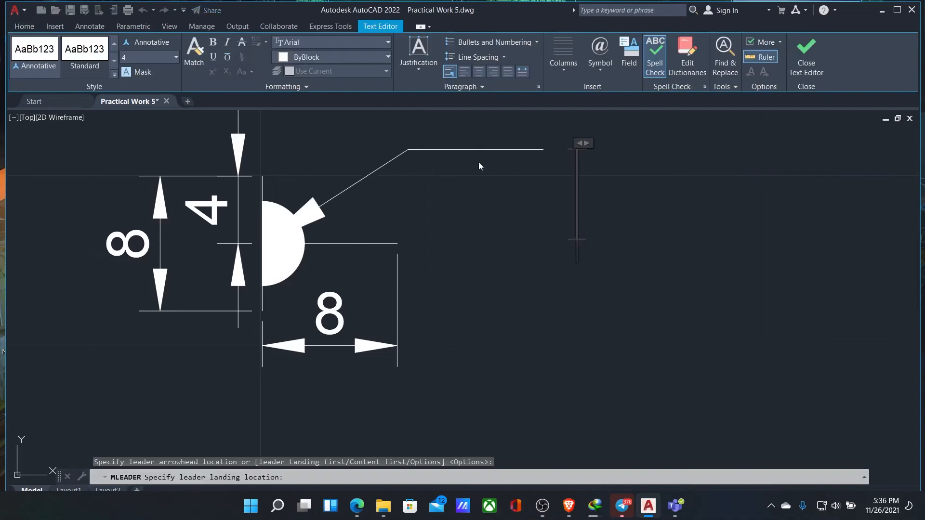
click(479, 162)
click(477, 163)
click(474, 163)
click(403, 151)
Move the leader's arrow point to the top of the half circle, and erase the leader
click(262, 243)
click(262, 201)
right_click(232, 229)
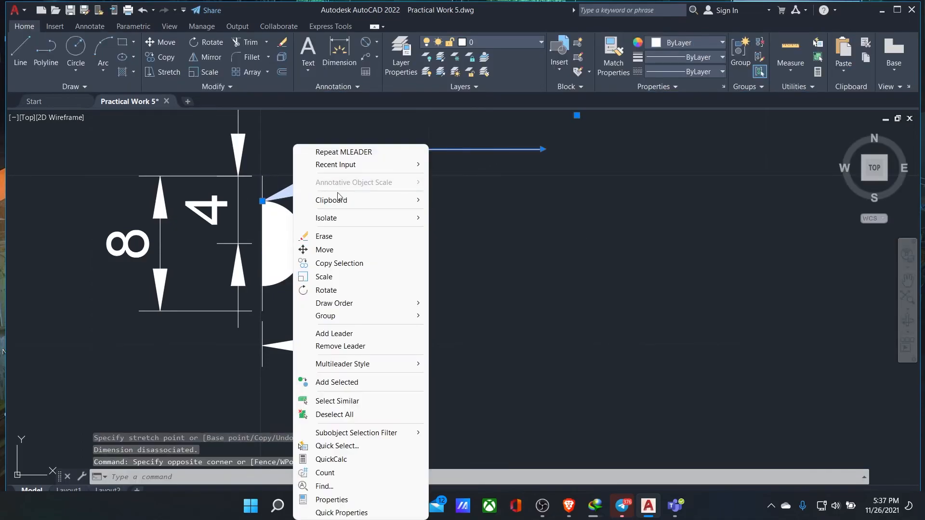
click(308, 250)
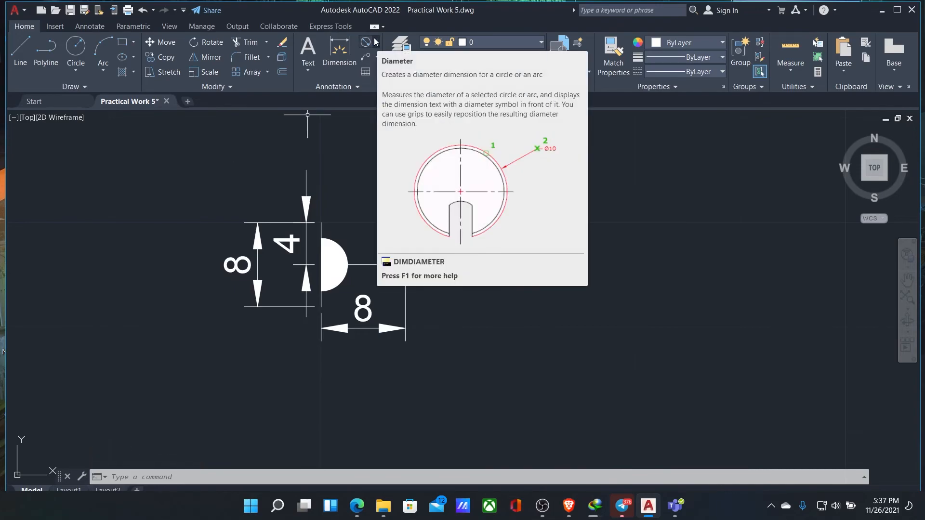
Add a radius dimension to the half circle, placed to its upper right
click(376, 43)
click(389, 144)
scroll(337, 244, up, 6)
click(338, 244)
scroll(394, 229, down, 6)
click(404, 239)
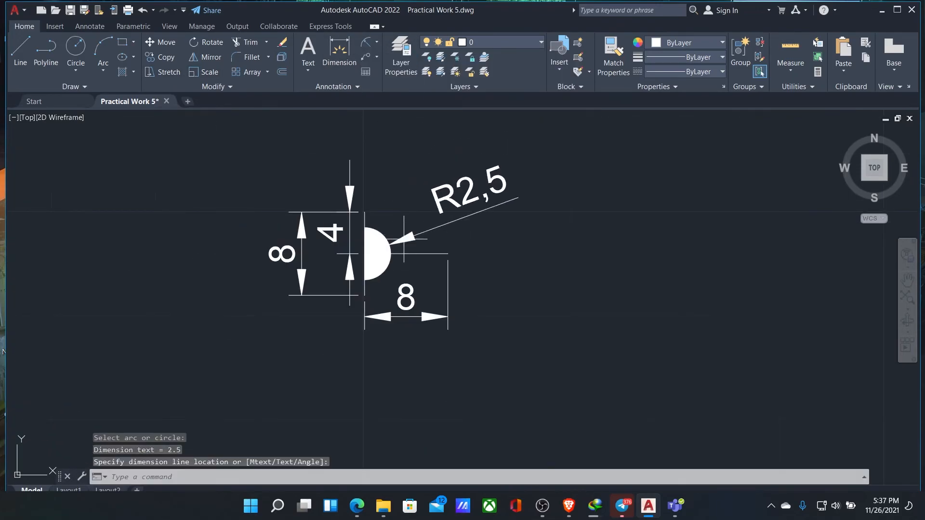
Add the text Donut above the socket's radius dimension and adjust its text height
mouse_move(368, 511)
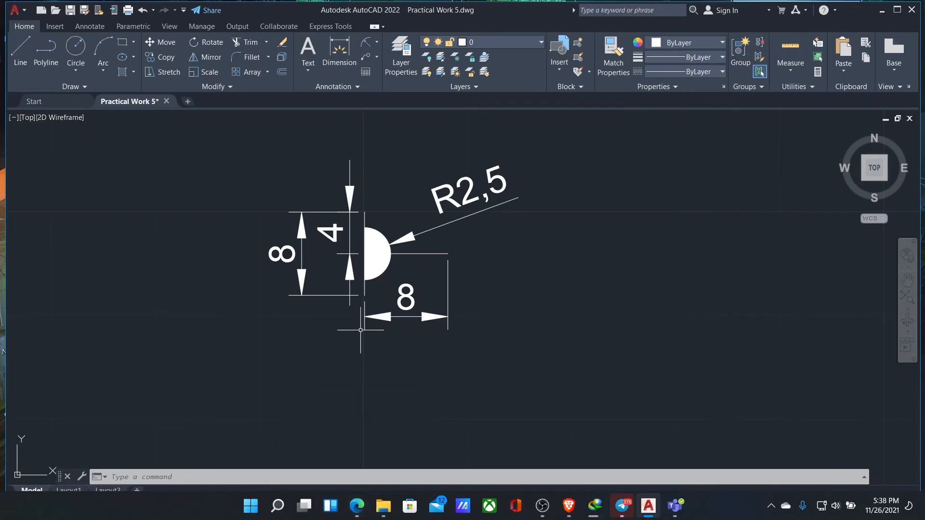
click(357, 506)
click(358, 505)
scroll(568, 178, down, 2)
middle_drag(541, 241, 502, 347)
click(308, 48)
click(412, 251)
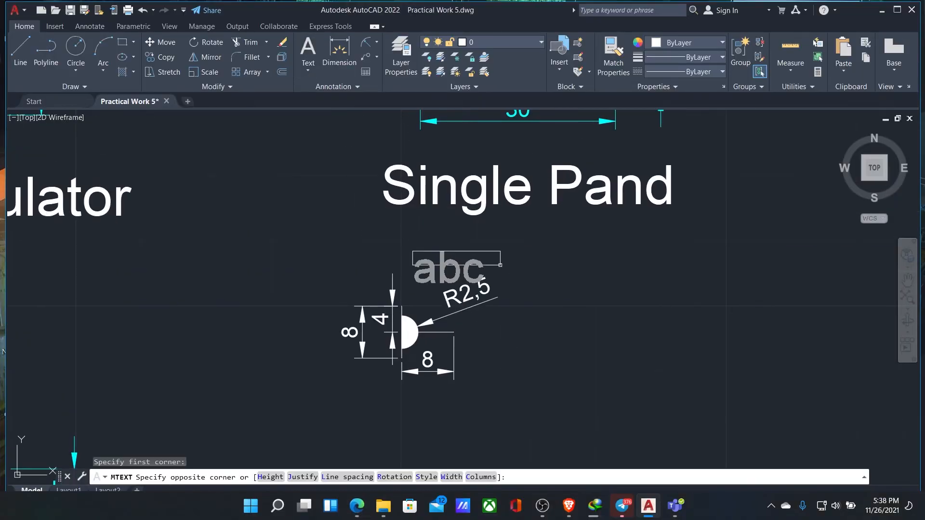
click(509, 264)
text(Donut)
click(358, 507)
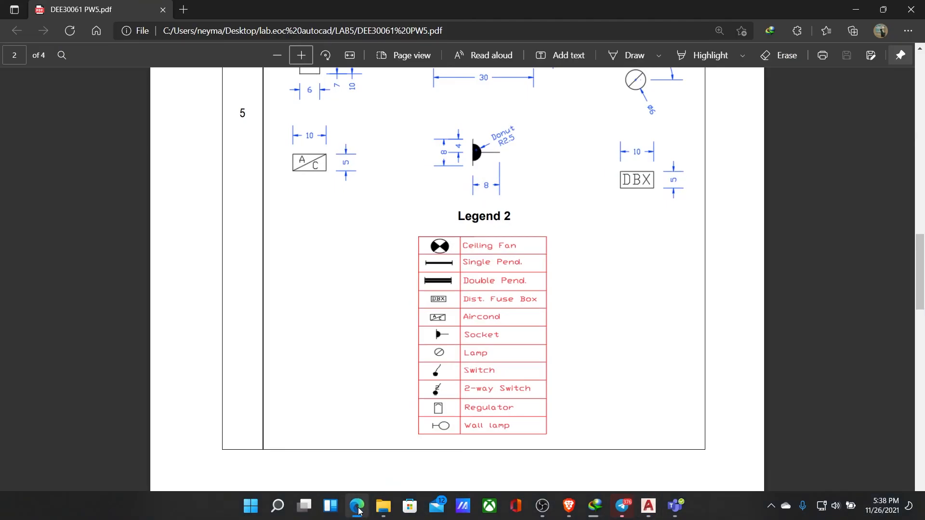
click(358, 507)
key(ctrl+a)
click(176, 57)
key(Return)
Rotate the Donut text to the slant of the radius dimension and move it directly above R2,5
click(440, 260)
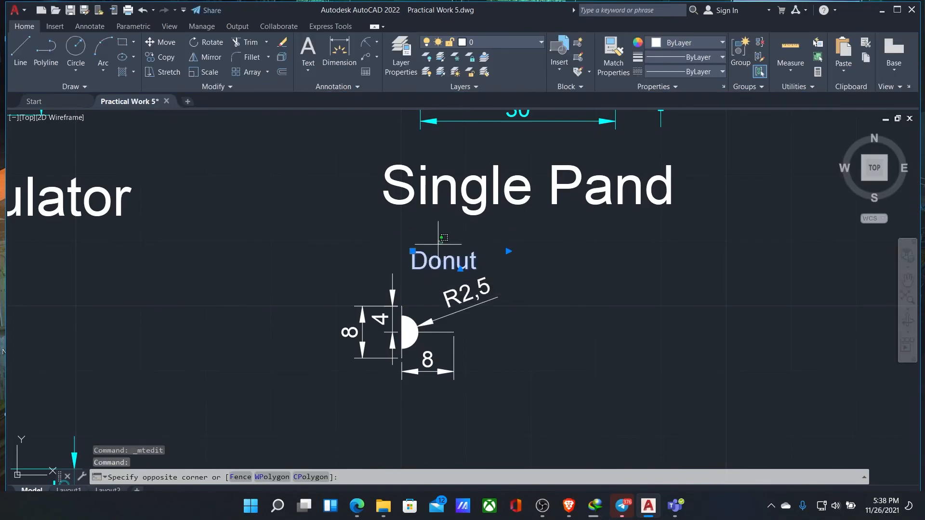
right_click(416, 251)
click(443, 336)
click(412, 252)
click(458, 233)
click(453, 253)
drag(453, 253, 459, 274)
key(Escape)
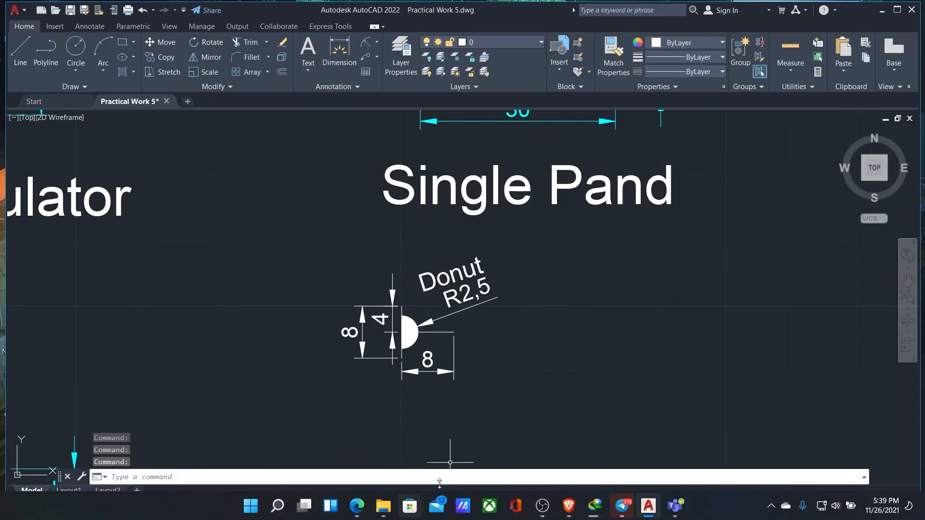
Set the color of all the socket's dimensions to Cyan
scroll(535, 392, up, 2)
click(262, 258)
click(308, 280)
click(366, 359)
click(377, 278)
click(722, 45)
click(689, 165)
click(628, 275)
click(772, 200)
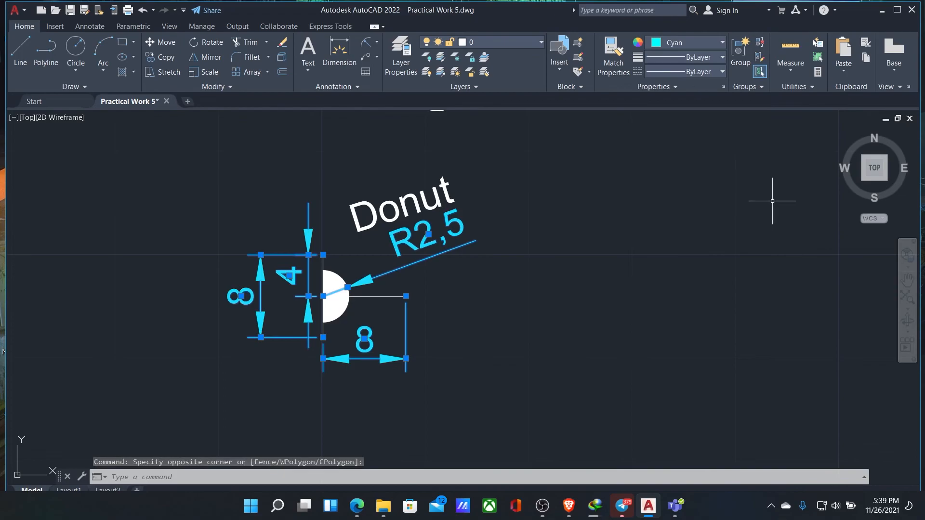
Reposition the socket's radius dimension with its text below Donut, and save the drawing
click(324, 296)
click(347, 288)
click(543, 285)
scroll(553, 281, down, 2)
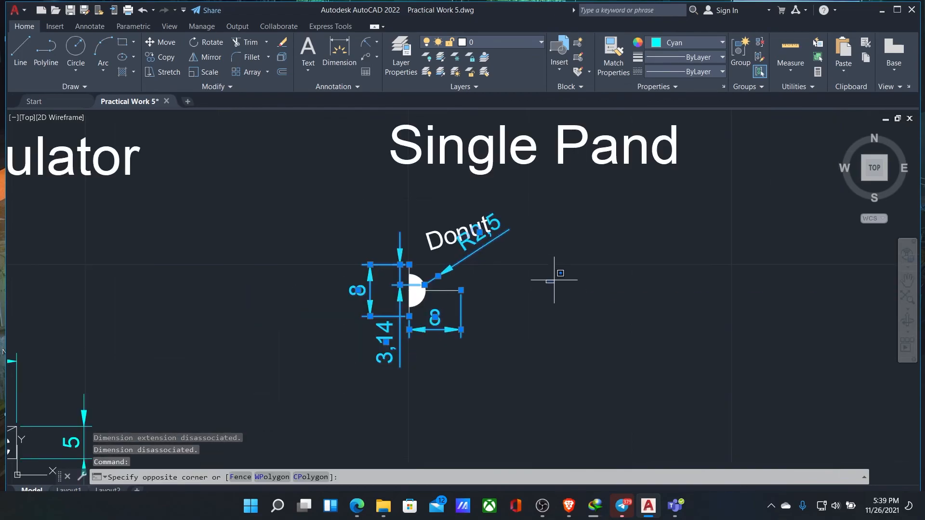
click(487, 246)
click(480, 233)
click(494, 259)
key(Escape)
scroll(614, 309, down, 4)
key(ctrl+s)
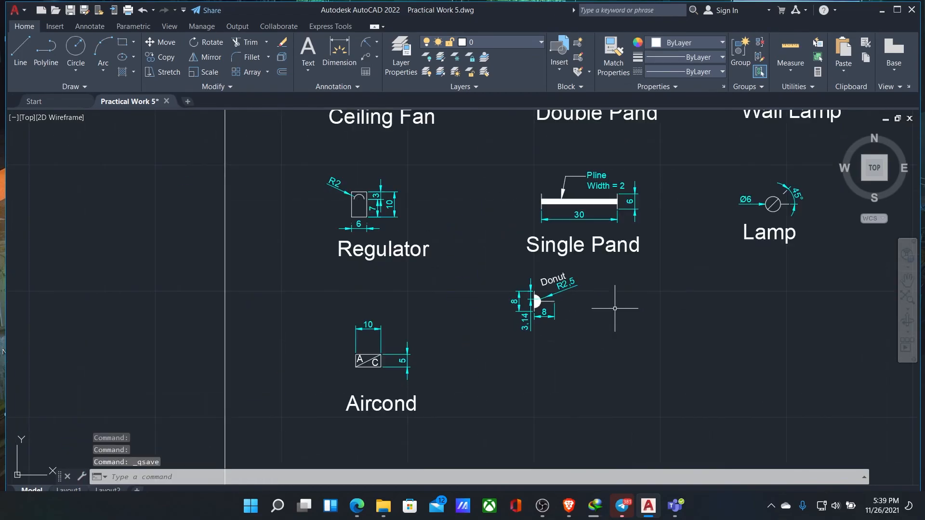
Move the socket symbol with its dimensions and Donut text lower, level with the Aircond symbol
click(611, 337)
click(486, 265)
drag(555, 311, 612, 350)
key(Escape)
Add the text label Socket below the socket symbol and adjust its text height
click(364, 510)
click(367, 513)
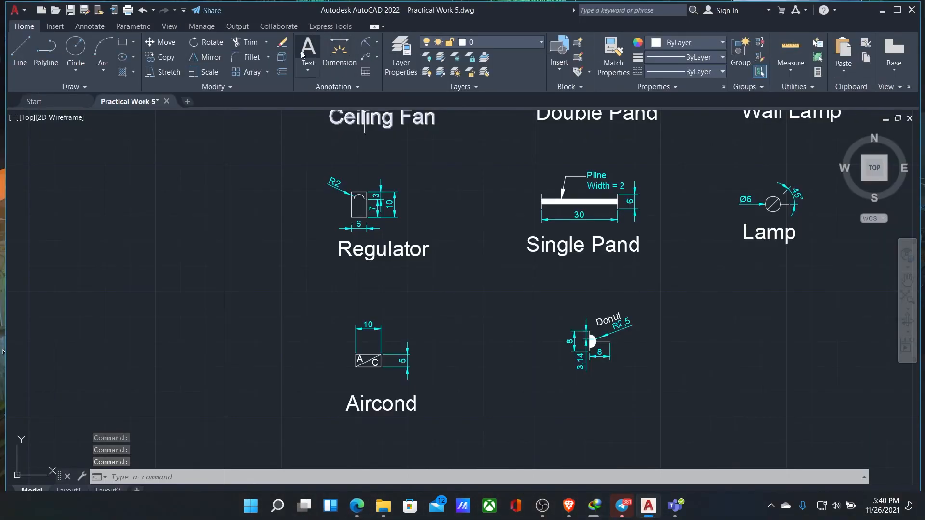
click(315, 54)
click(555, 384)
click(655, 407)
text(SO)
click(652, 424)
double_click(597, 392)
drag(608, 394, 554, 393)
click(176, 57)
click(157, 72)
click(673, 277)
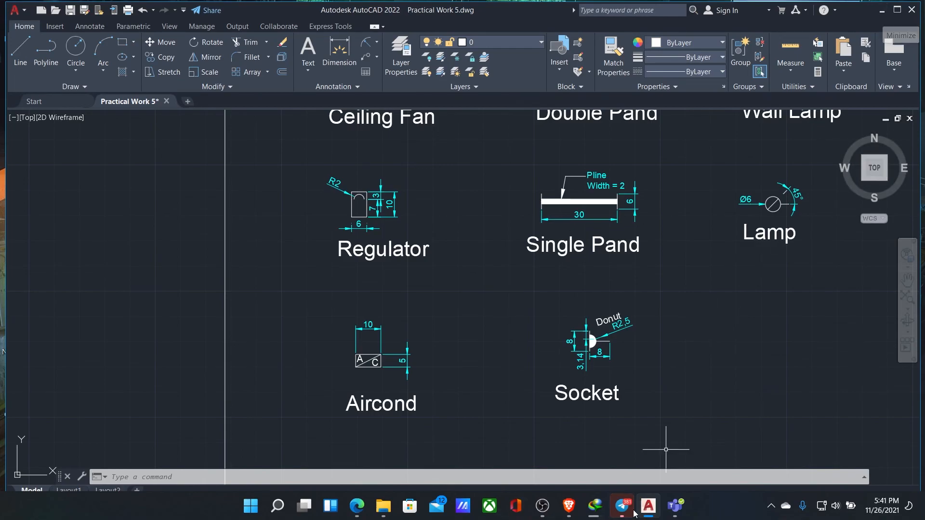
Draw a line from the upper end of the socket's vertical line to the half circle's centre
scroll(702, 361, up, 5)
text(l)
key(Return)
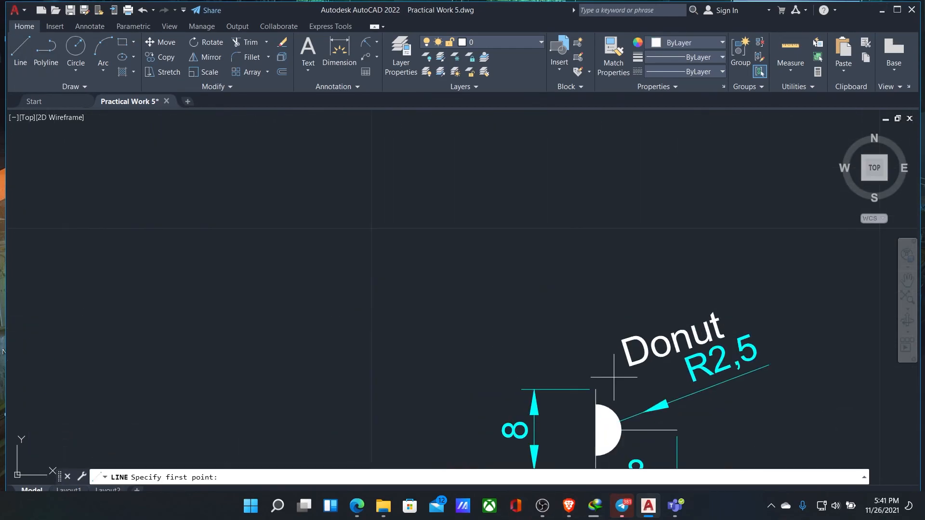
middle_drag(614, 378, 512, 201)
click(494, 213)
click(495, 254)
key(Escape)
Try to dimension the upper half of the socket's vertical line, from its upper end to the half circle's centre, and undo that dimension
click(339, 52)
click(494, 213)
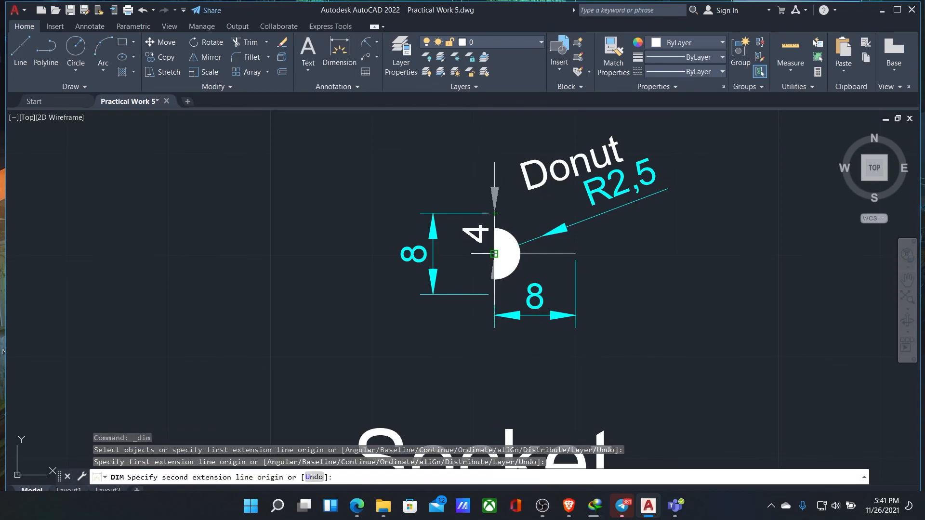
click(494, 254)
click(467, 171)
key(Escape)
click(467, 170)
click(454, 156)
click(466, 196)
key(ctrl+z)
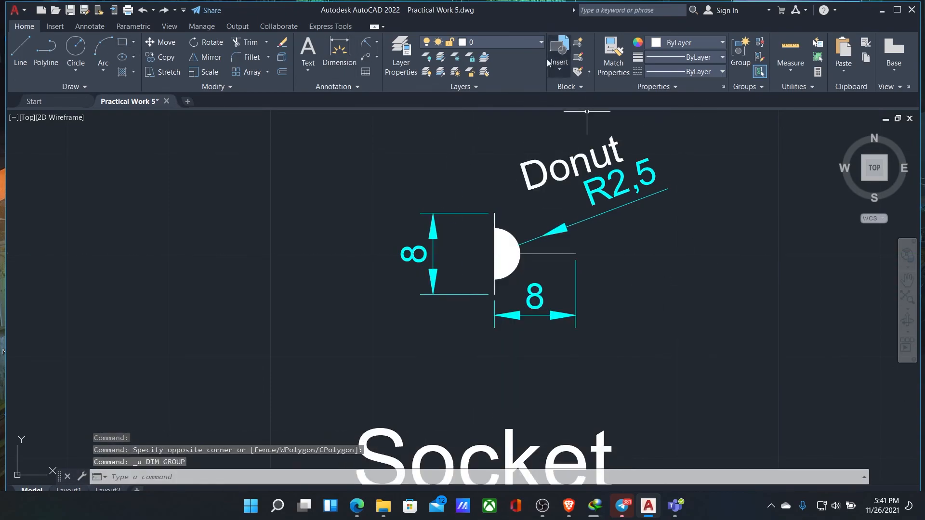